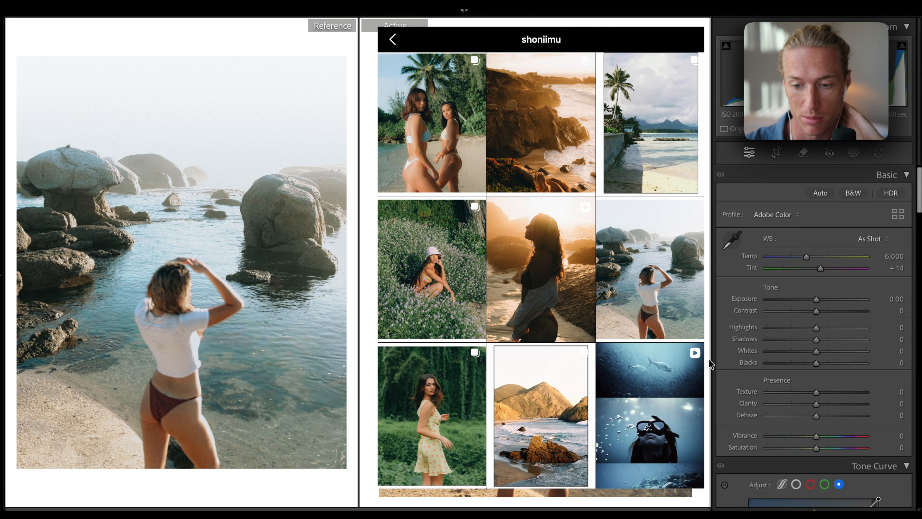
pyautogui.moveTo(793, 332); pyautogui.dragTo(752, 332)
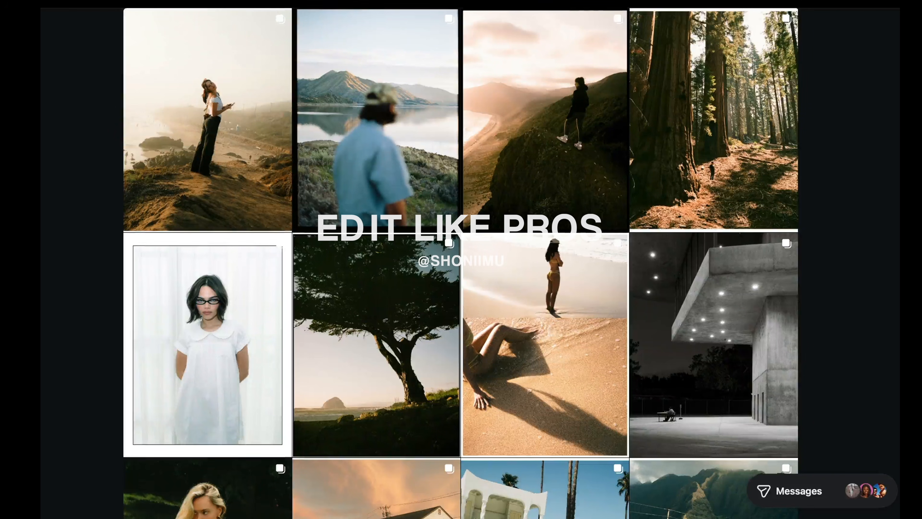
pyautogui.scroll(-5, 461, 263)
pyautogui.scroll(-10, 461, 263)
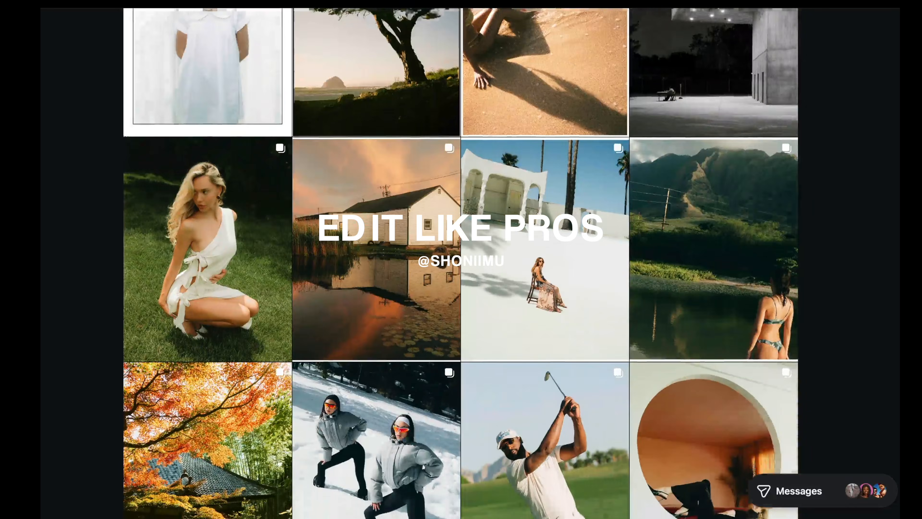
pyautogui.scroll(-7, 461, 263)
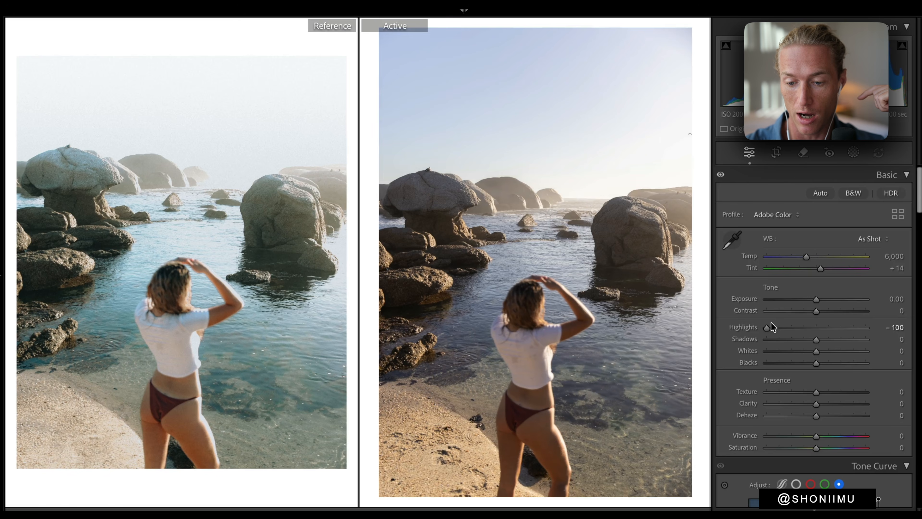
# Step: Set the active photo's basic tone to Highlights −100, Whites +95 and Contrast −77
pyautogui.moveTo(769, 326)
pyautogui.mouseDown()
pyautogui.moveTo(814, 327)
pyautogui.moveTo(751, 329)
pyautogui.moveTo(852, 330)
pyautogui.moveTo(766, 327)
pyautogui.moveTo(867, 318)
pyautogui.moveTo(769, 328)
pyautogui.mouseUp()
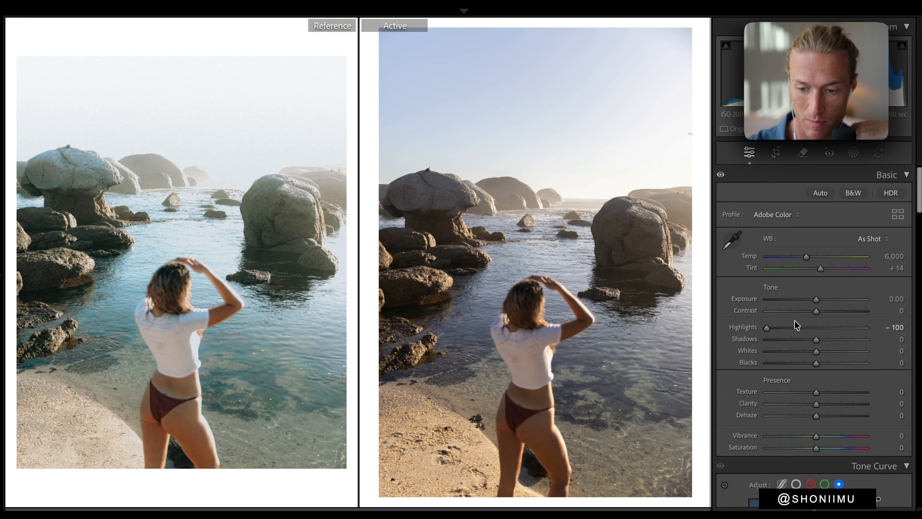
pyautogui.moveTo(766, 328); pyautogui.dragTo(552, 338)
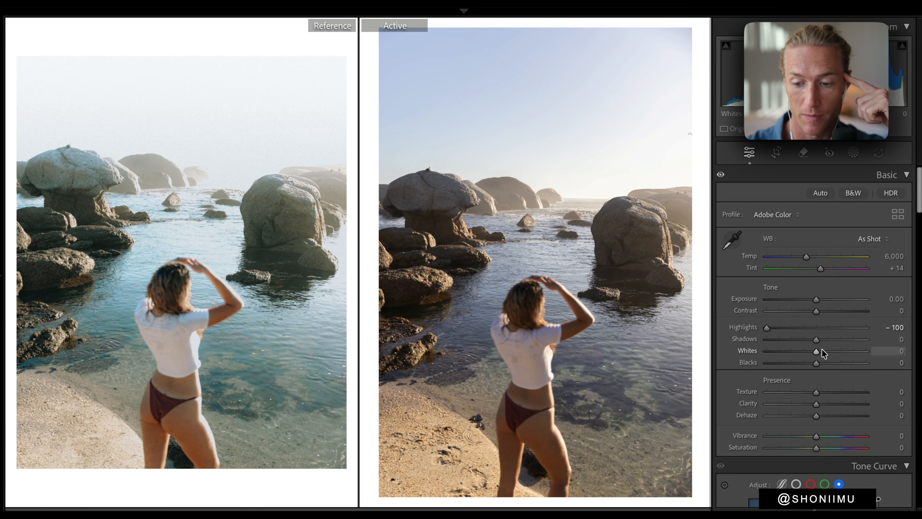
pyautogui.moveTo(816, 350); pyautogui.dragTo(854, 352)
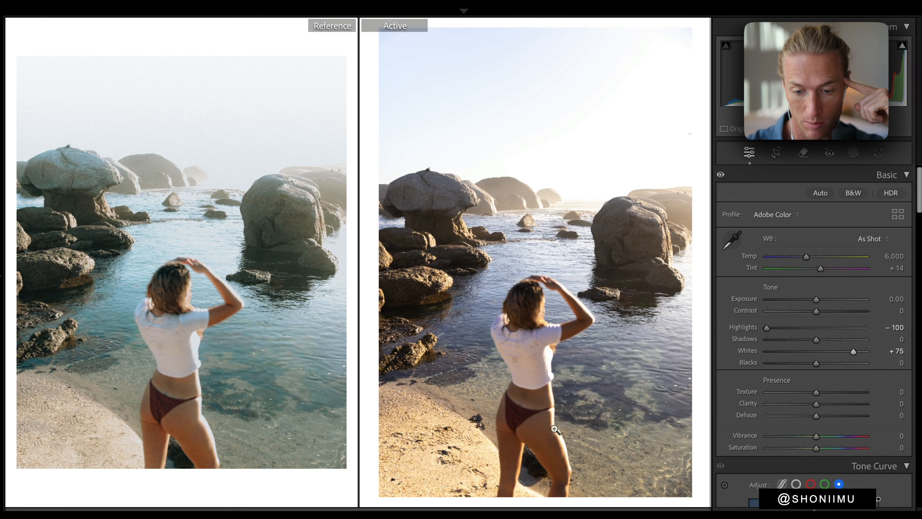
pyautogui.moveTo(856, 351); pyautogui.dragTo(864, 350)
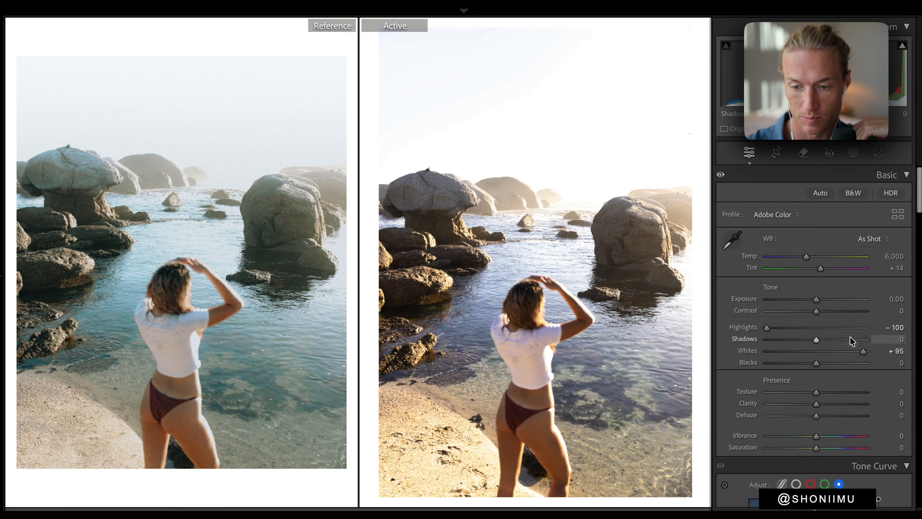
pyautogui.moveTo(812, 311); pyautogui.dragTo(778, 312)
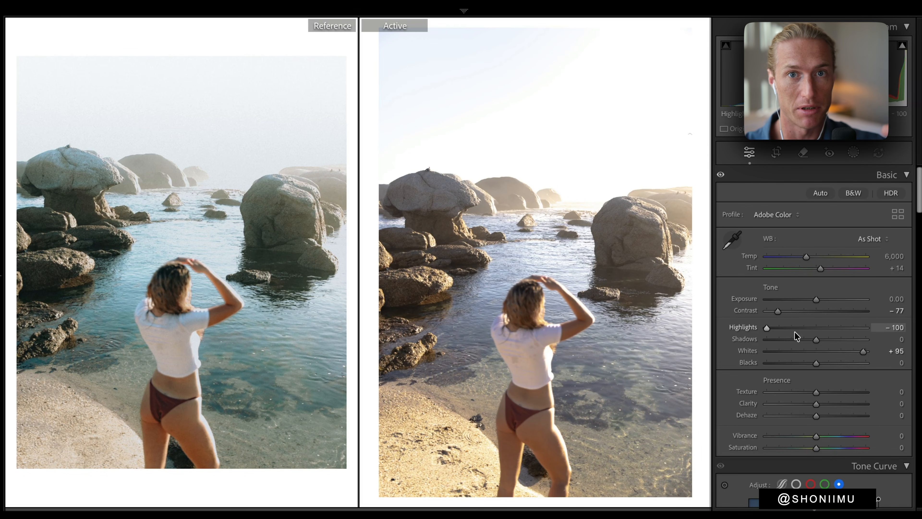
# Step: Shape the RGB point curve with points at input/output 67/51, 139/132 and 194/195
pyautogui.scroll(-5, 869, 332)
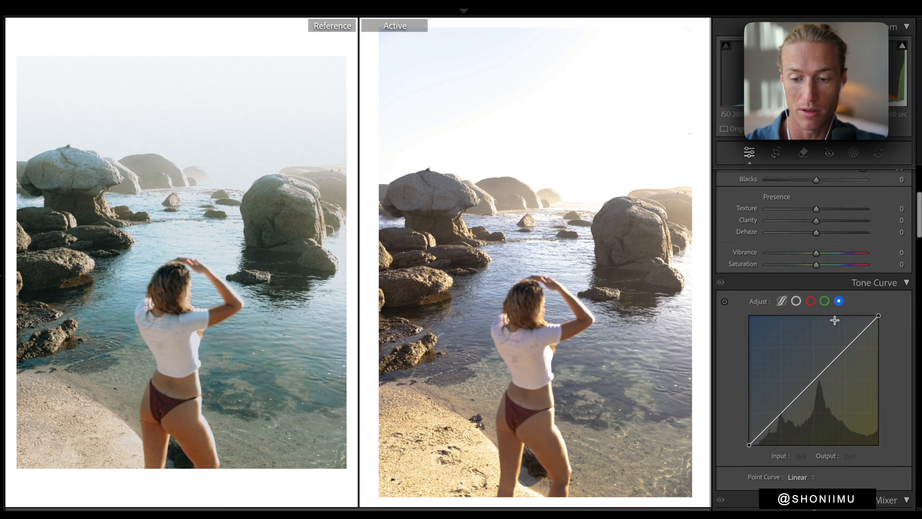
pyautogui.click(782, 301)
pyautogui.scroll(-2, 788, 299)
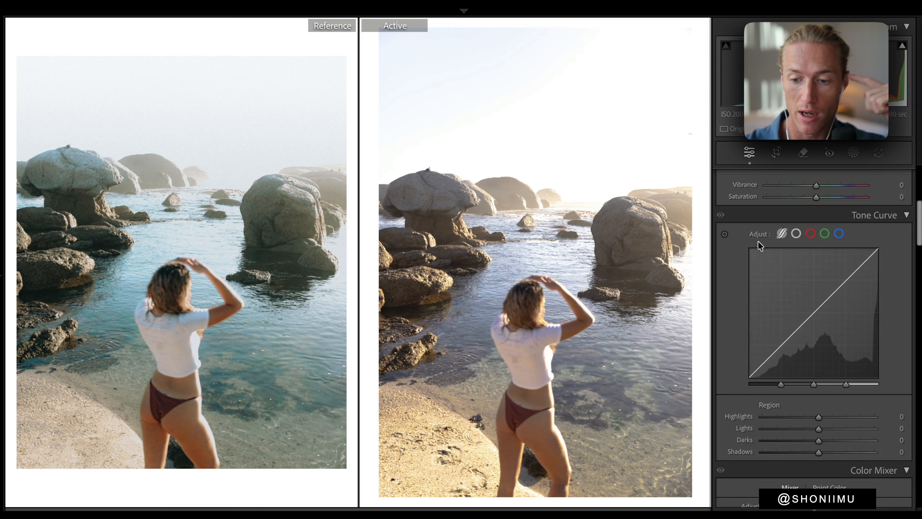
pyautogui.click(796, 234)
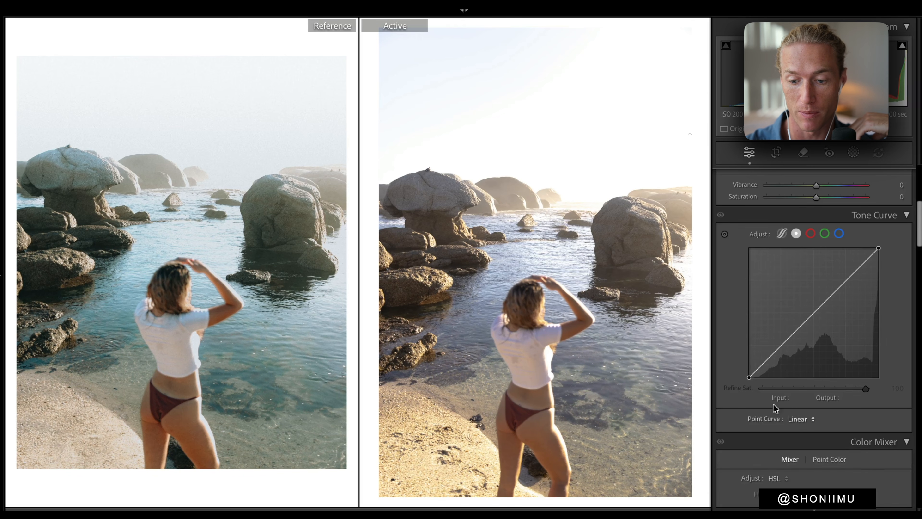
pyautogui.moveTo(782, 344); pyautogui.dragTo(781, 358)
pyautogui.moveTo(850, 281)
pyautogui.mouseDown()
pyautogui.moveTo(847, 270)
pyautogui.moveTo(848, 291)
pyautogui.moveTo(847, 278)
pyautogui.mouseUp()
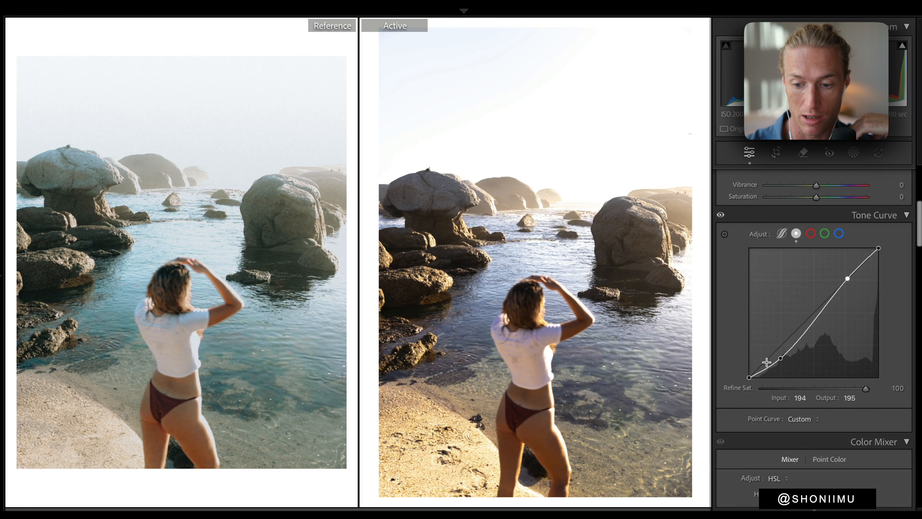
pyautogui.moveTo(776, 359)
pyautogui.mouseDown()
pyautogui.moveTo(774, 345)
pyautogui.moveTo(782, 352)
pyautogui.mouseUp()
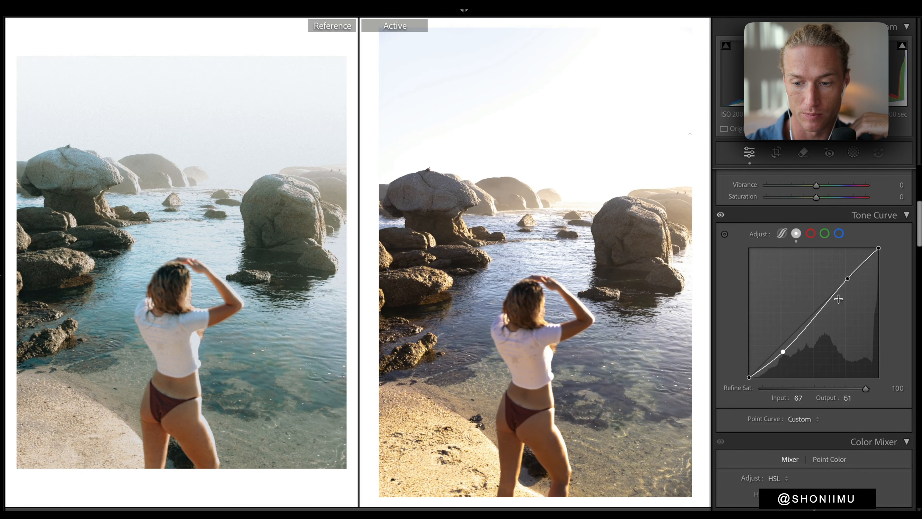
pyautogui.moveTo(820, 312); pyautogui.dragTo(820, 310)
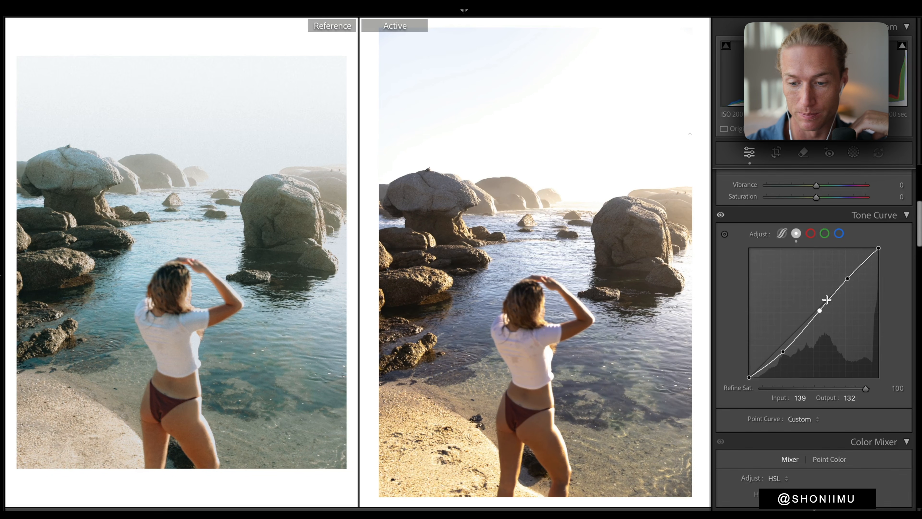
# Step: Set the parametric tone curve regions to Highlights −56, Lights −33, Darks −9 and Shadows −63
pyautogui.click(781, 233)
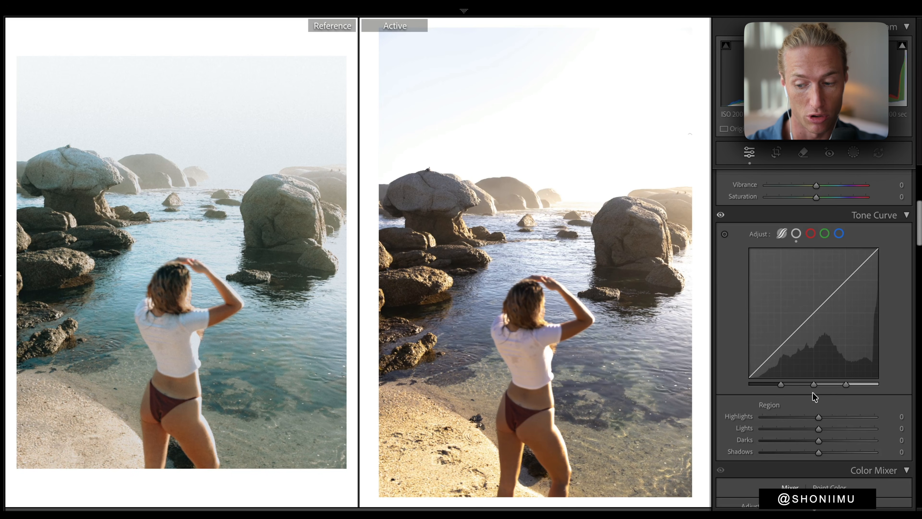
pyautogui.moveTo(818, 417); pyautogui.dragTo(787, 420)
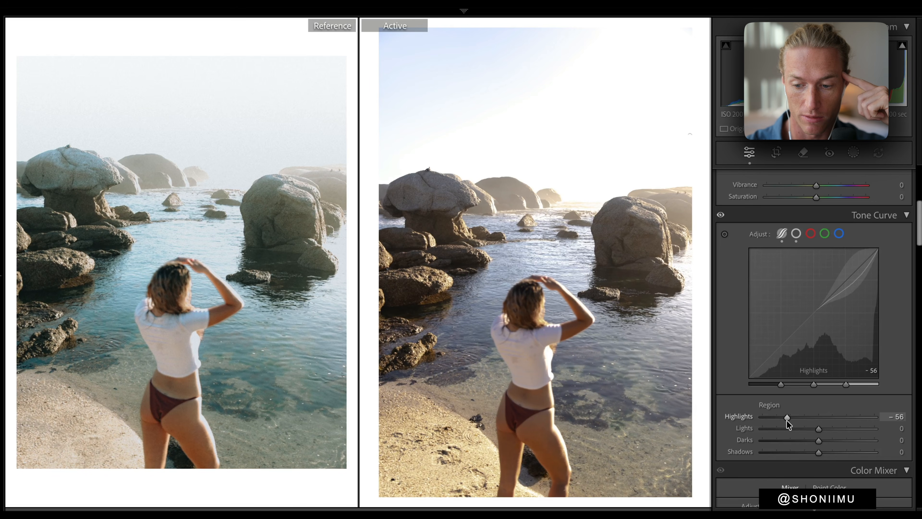
pyautogui.moveTo(819, 431)
pyautogui.mouseDown()
pyautogui.moveTo(850, 431)
pyautogui.moveTo(798, 429)
pyautogui.moveTo(818, 441)
pyautogui.moveTo(763, 451)
pyautogui.moveTo(820, 439)
pyautogui.moveTo(728, 455)
pyautogui.mouseUp()
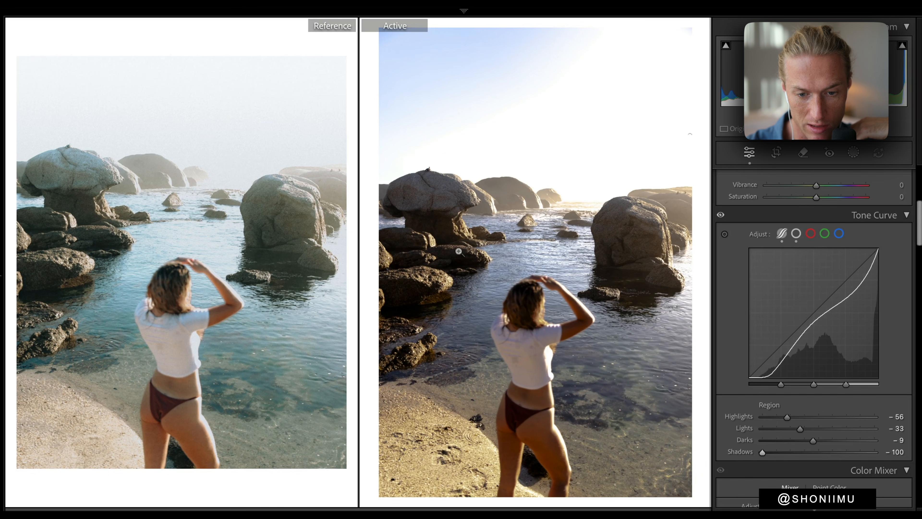
pyautogui.moveTo(762, 451); pyautogui.dragTo(809, 452)
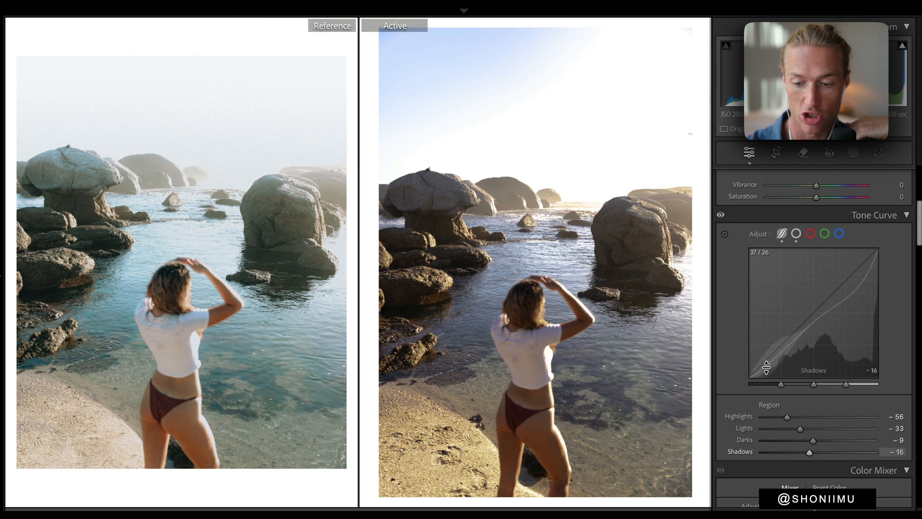
pyautogui.moveTo(813, 451); pyautogui.dragTo(786, 452)
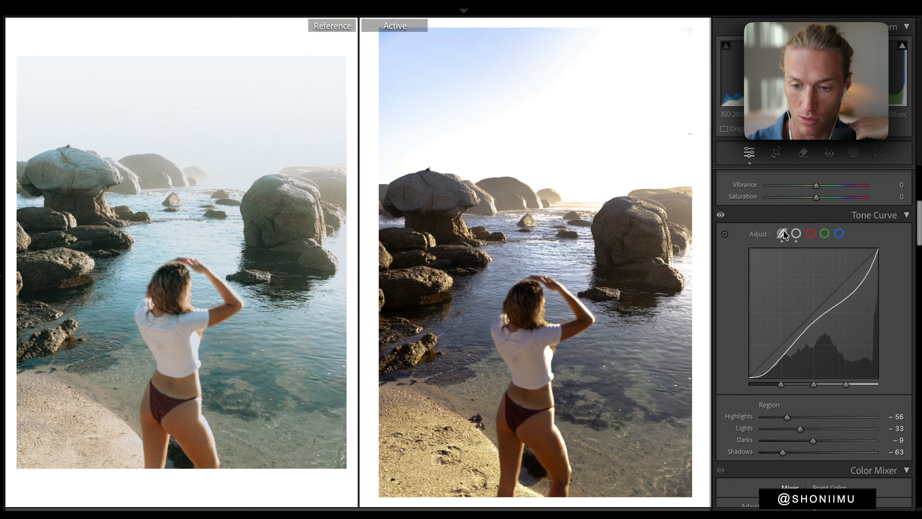
# Step: Try parametric Shadows at −59 and a deeper point curve in the shadows and midtones, and undo these changes
pyautogui.click(795, 233)
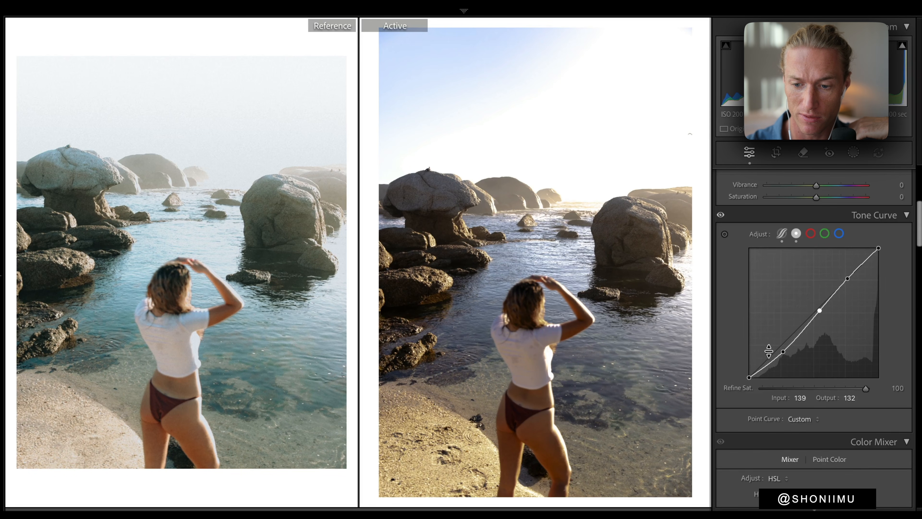
pyautogui.click(782, 235)
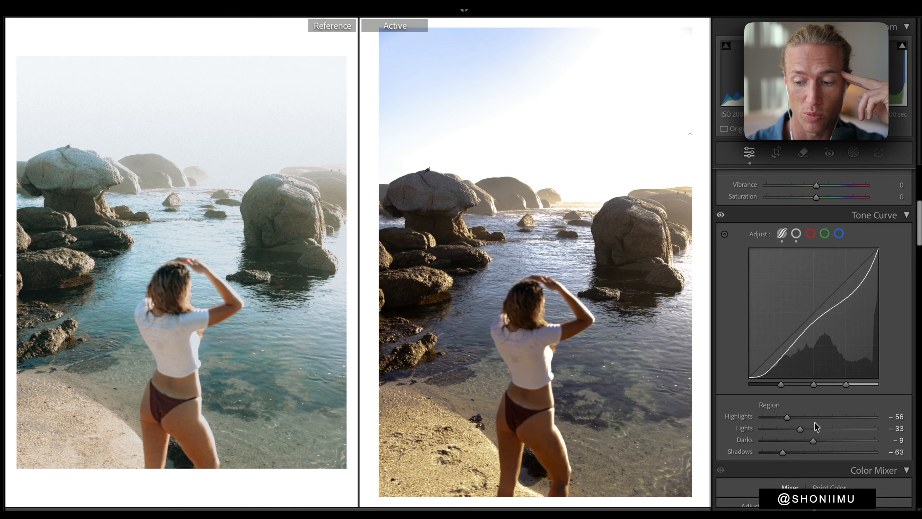
pyautogui.moveTo(784, 451); pyautogui.dragTo(786, 452)
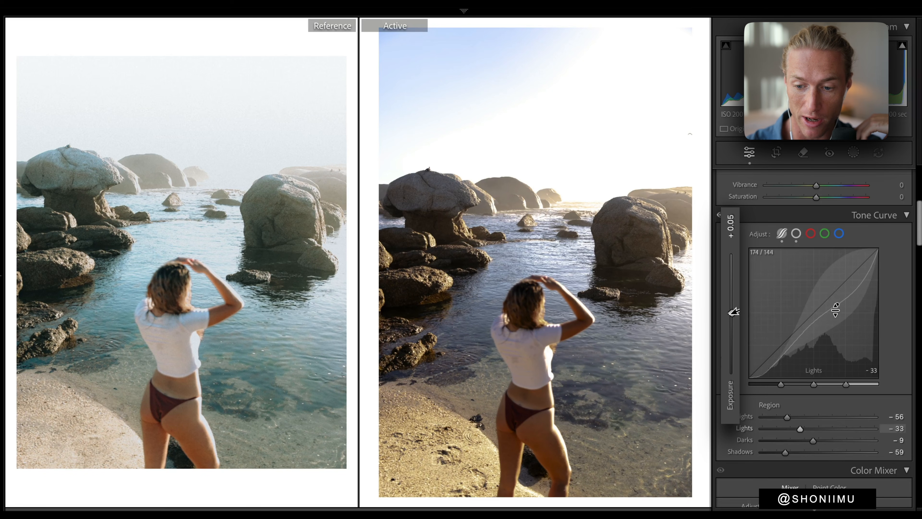
pyautogui.click(796, 233)
pyautogui.moveTo(849, 280); pyautogui.dragTo(823, 325)
pyautogui.moveTo(783, 351); pyautogui.dragTo(785, 357)
pyautogui.moveTo(845, 293); pyautogui.dragTo(854, 293)
pyautogui.press('super+z')
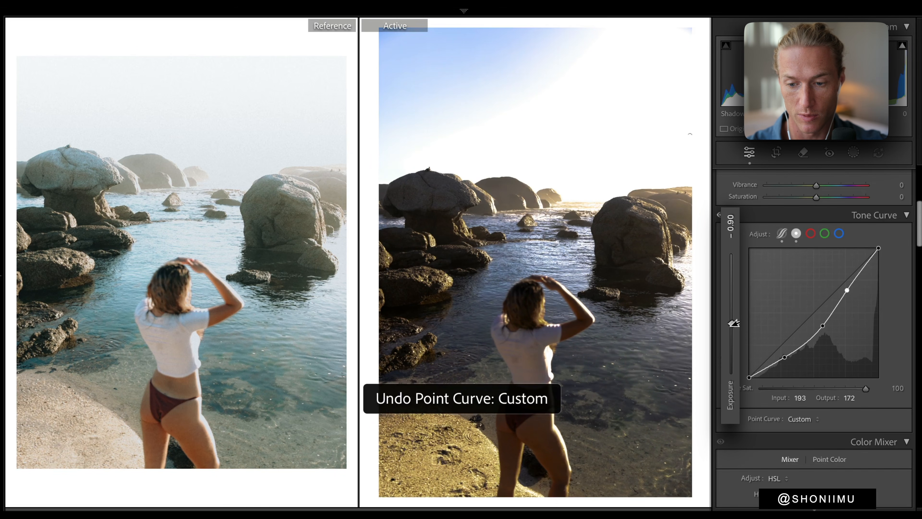
pyautogui.press('super+z')
pyautogui.press('super+z')
pyautogui.press('super+z')
# Step: Reset the RGB channel of the point curve
pyautogui.rightClick(873, 331)
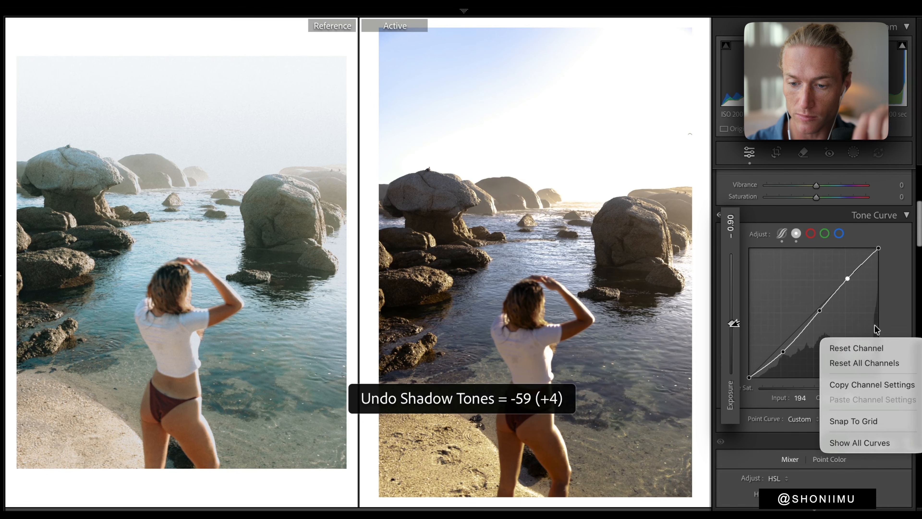
pyautogui.click(846, 348)
# Step: Try lowering the point curve's white end, parametric Highlights to −100 and Lights, undoing each change
pyautogui.moveTo(882, 252); pyautogui.dragTo(876, 325)
pyautogui.hotkey('ctrl', 'z')
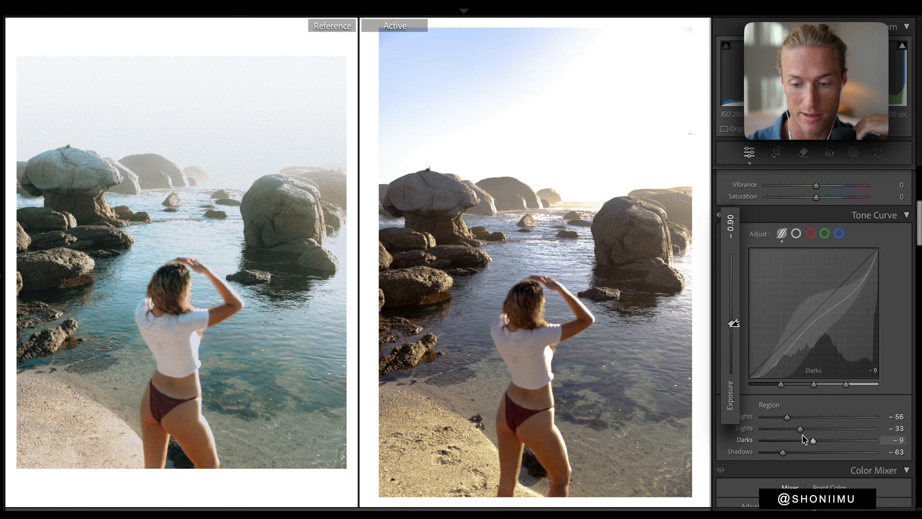
pyautogui.moveTo(787, 417); pyautogui.dragTo(690, 421)
pyautogui.hotkey('ctrl', 'z')
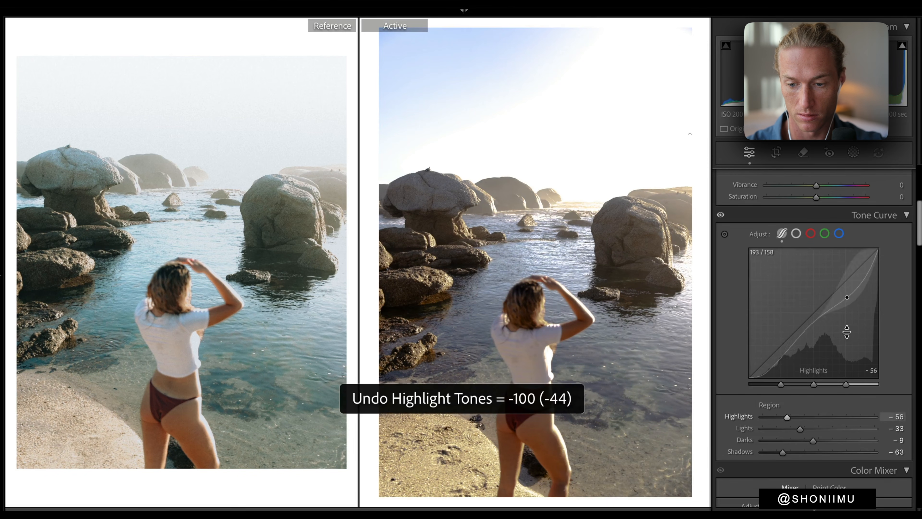
pyautogui.moveTo(800, 429); pyautogui.dragTo(765, 429)
pyautogui.hotkey('ctrl', 'z')
pyautogui.hotkey('ctrl', 'z')
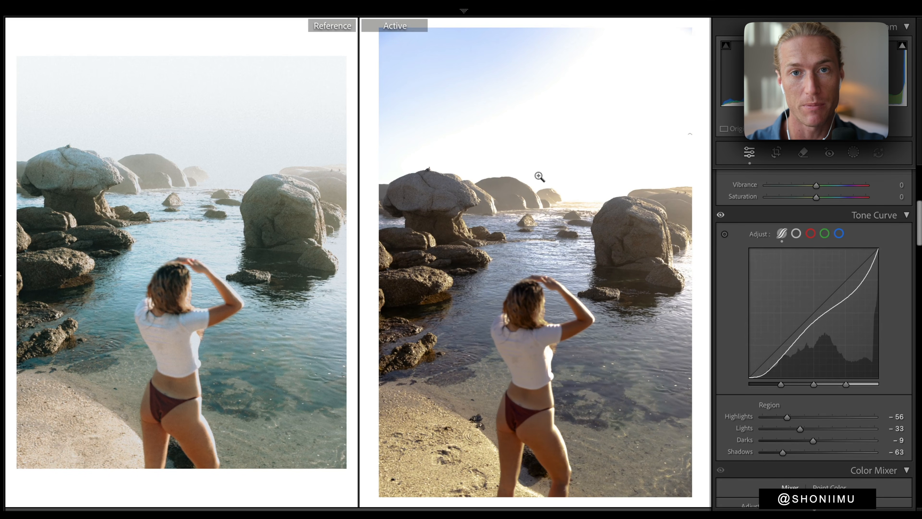
# Step: Toggle the Tone Curve adjustments off and on repeatedly to compare the photo with and without them
pyautogui.click(720, 216)
pyautogui.click(721, 217)
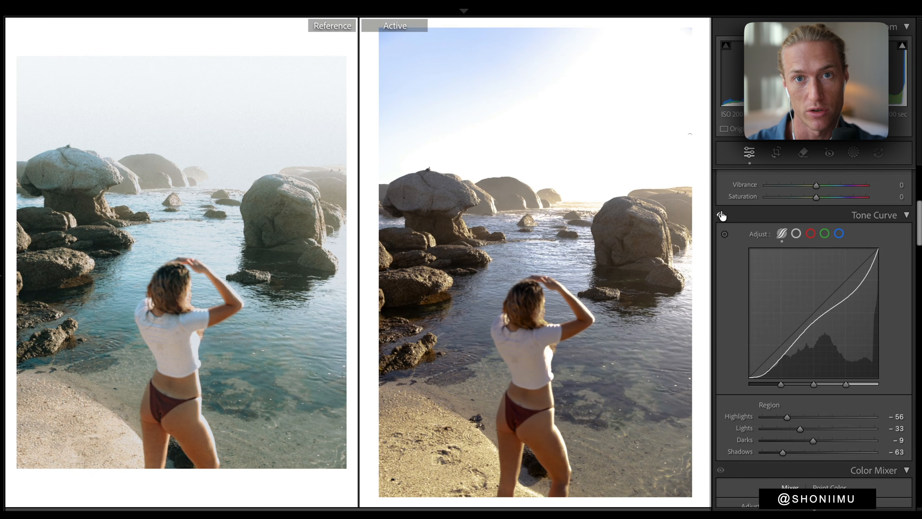
pyautogui.click(721, 217)
pyautogui.click(722, 216)
pyautogui.click(720, 218)
pyautogui.click(720, 217)
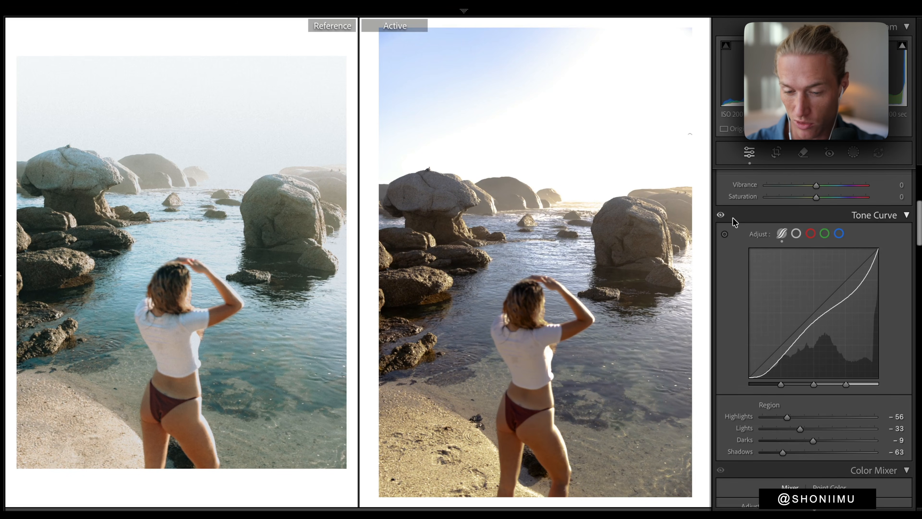
# Step: Shape the RGB point curve with a slightly lifted black point, lowered shadows and upper midtones near the diagonal
pyautogui.click(797, 234)
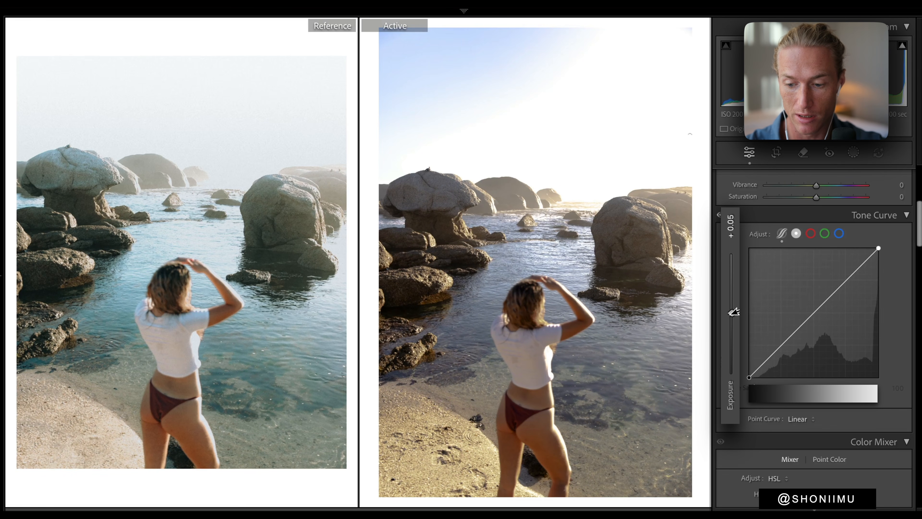
pyautogui.moveTo(749, 377); pyautogui.dragTo(774, 354)
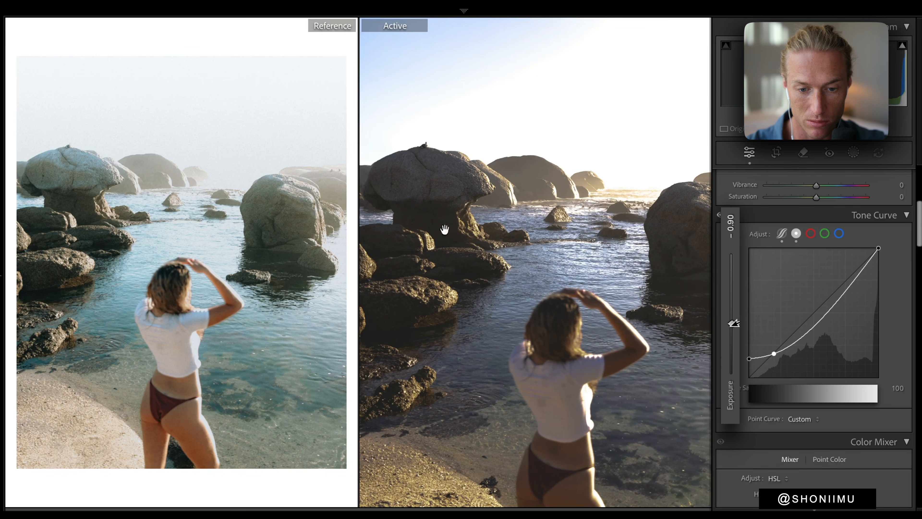
pyautogui.moveTo(750, 359); pyautogui.dragTo(749, 352)
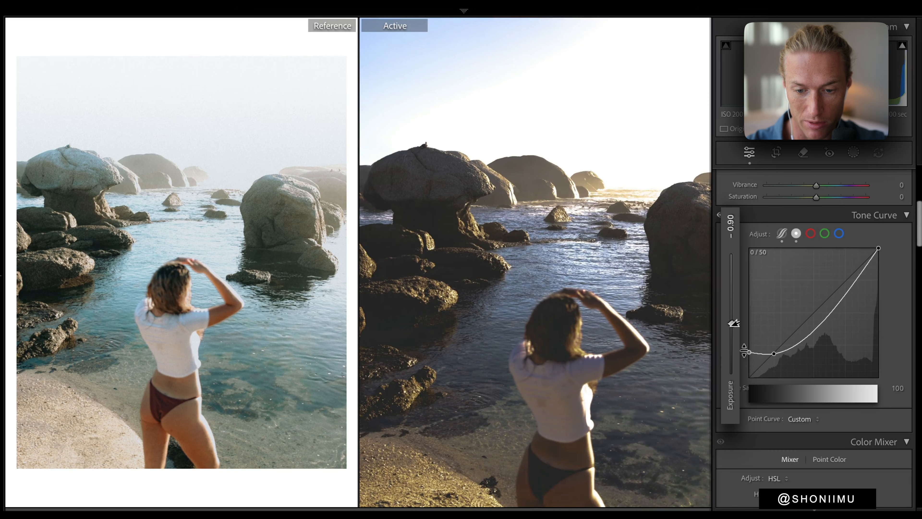
pyautogui.moveTo(1, 276)
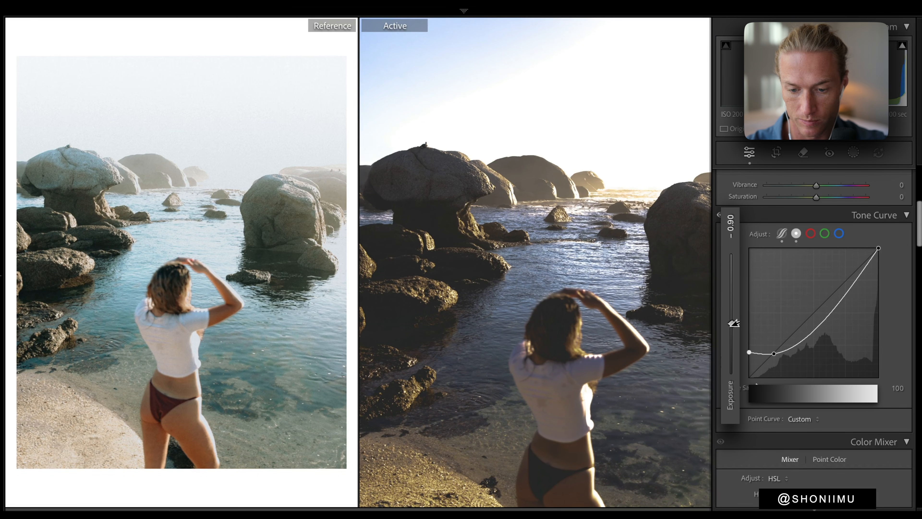
pyautogui.hotkey('ctrl', 'z')
pyautogui.moveTo(749, 353); pyautogui.dragTo(748, 369)
pyautogui.moveTo(771, 357); pyautogui.dragTo(825, 300)
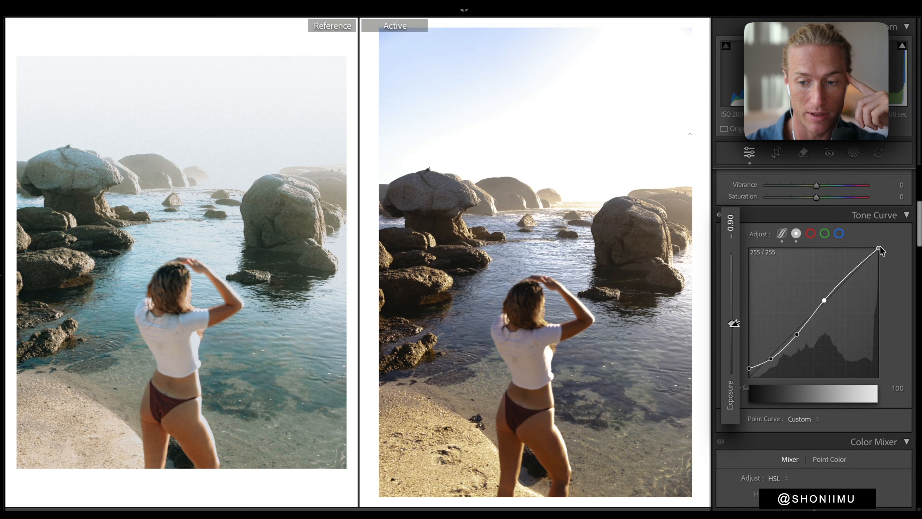
pyautogui.moveTo(879, 248)
pyautogui.mouseDown()
pyautogui.moveTo(886, 283)
pyautogui.moveTo(888, 248)
pyautogui.mouseUp()
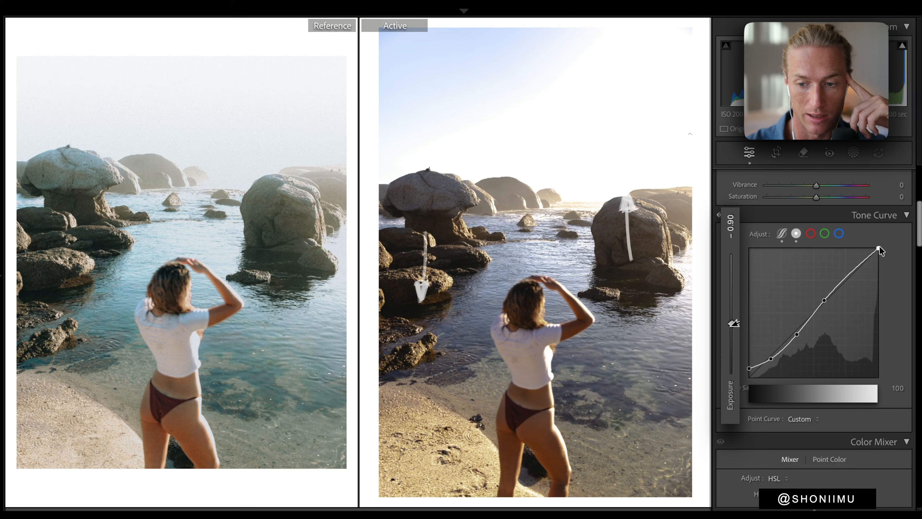
# Step: Lower the white point of the RGB point curve to an output of 231 and compare the photo with and without the curve
pyautogui.moveTo(879, 249); pyautogui.dragTo(900, 263)
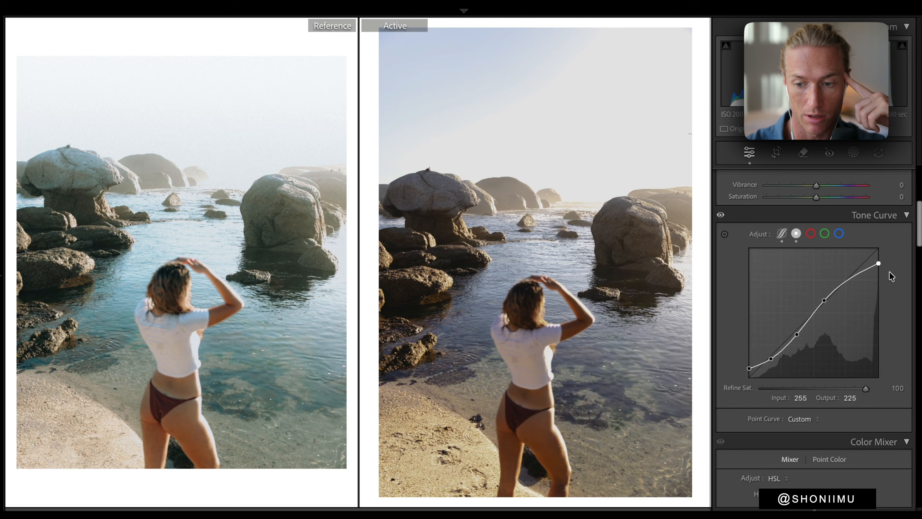
pyautogui.moveTo(879, 263)
pyautogui.mouseDown()
pyautogui.moveTo(888, 283)
pyautogui.moveTo(882, 260)
pyautogui.mouseUp()
pyautogui.scroll(2, 863, 384)
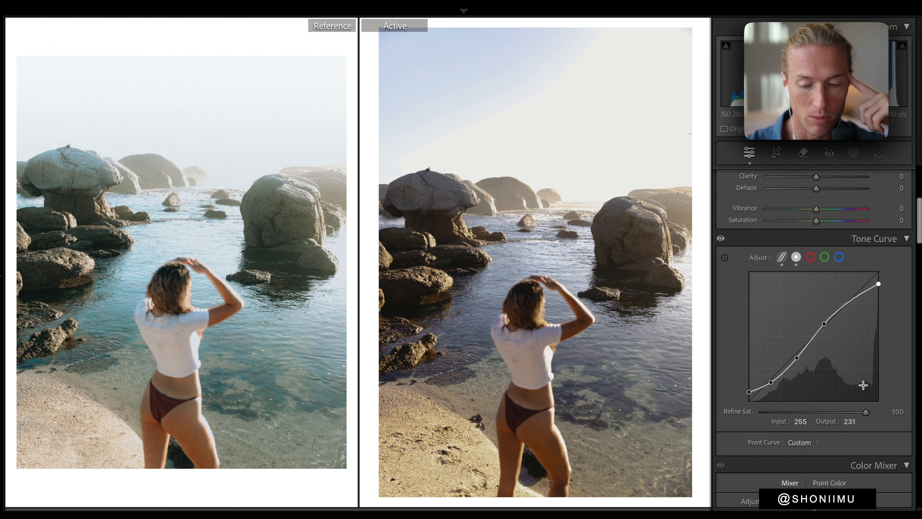
pyautogui.click(721, 240)
pyautogui.scroll(5, 813, 327)
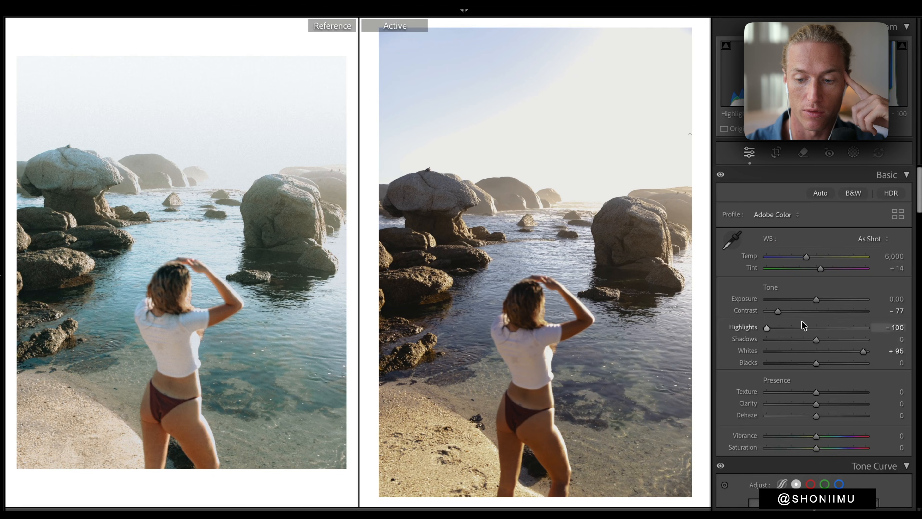
# Step: Try lowering the RGB point curve's white point to an output of 138, and undo the change
pyautogui.scroll(-1, 813, 329)
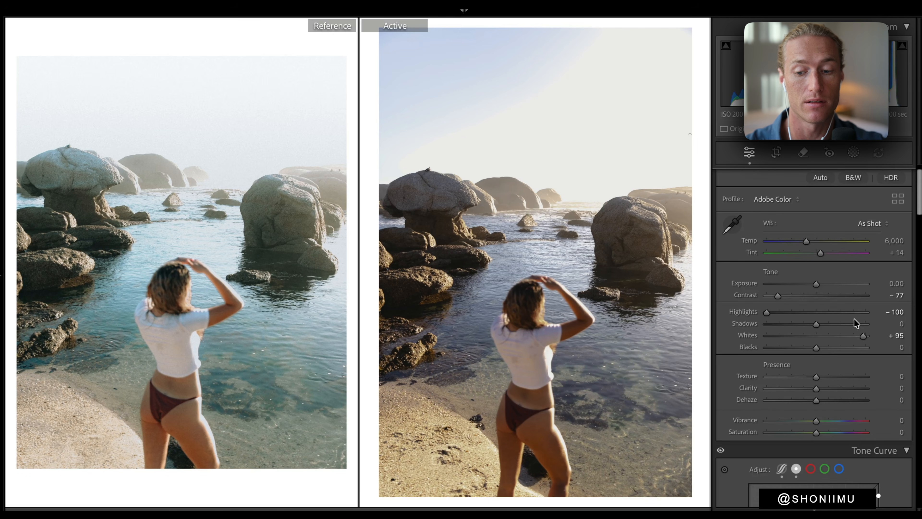
pyautogui.scroll(-5, 820, 352)
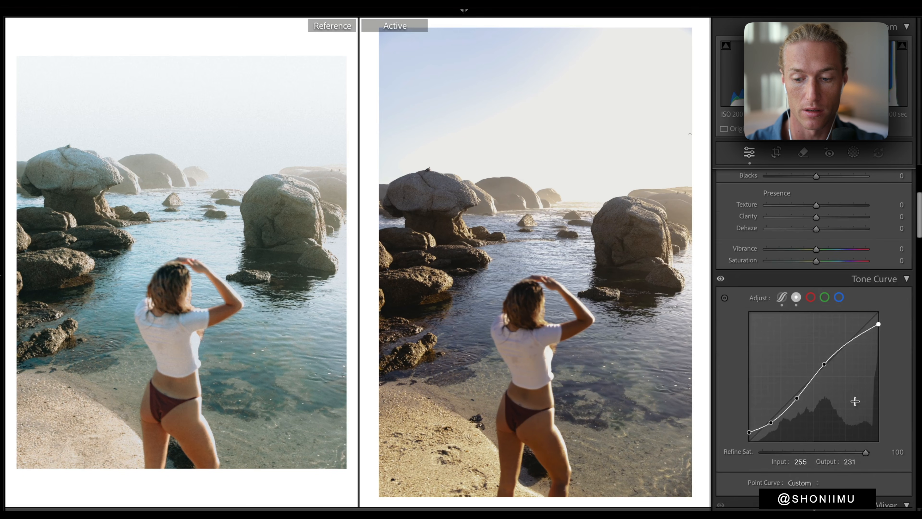
pyautogui.scroll(4, 835, 320)
pyautogui.scroll(-5, 849, 319)
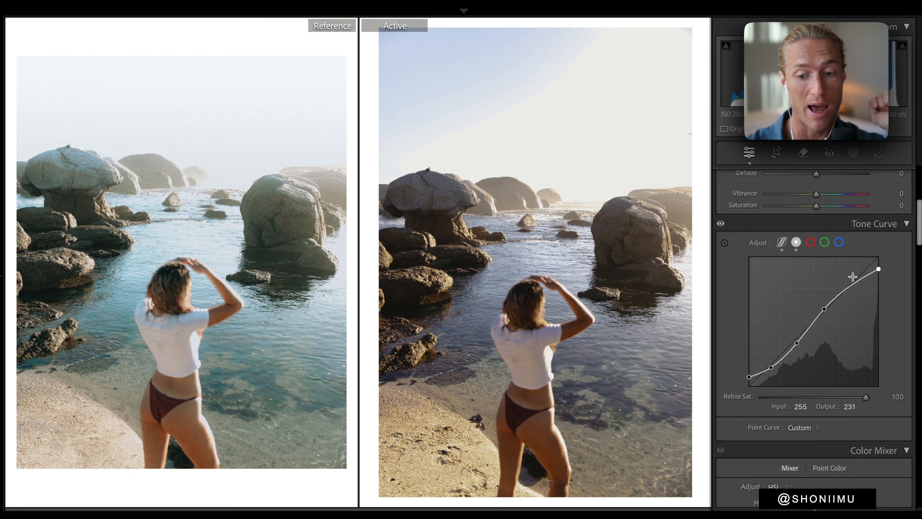
pyautogui.moveTo(879, 269); pyautogui.dragTo(891, 319)
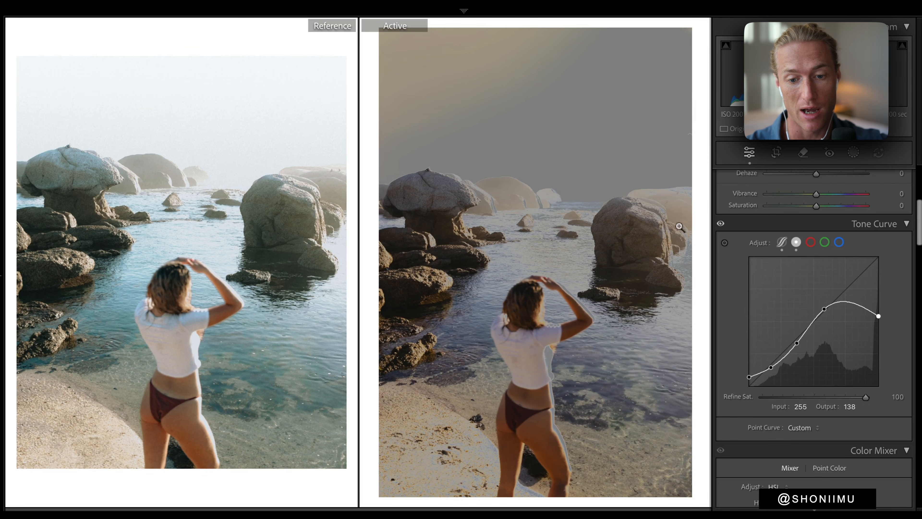
pyautogui.press('super+z')
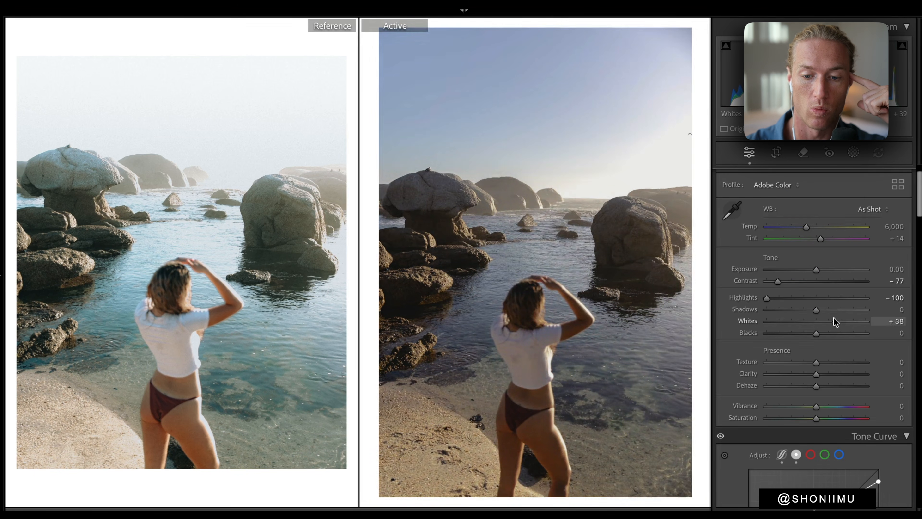
# Step: Try a lower Whites value such as +38 and undo the change
pyautogui.moveTo(834, 321); pyautogui.dragTo(856, 322)
pyautogui.press('super+z')
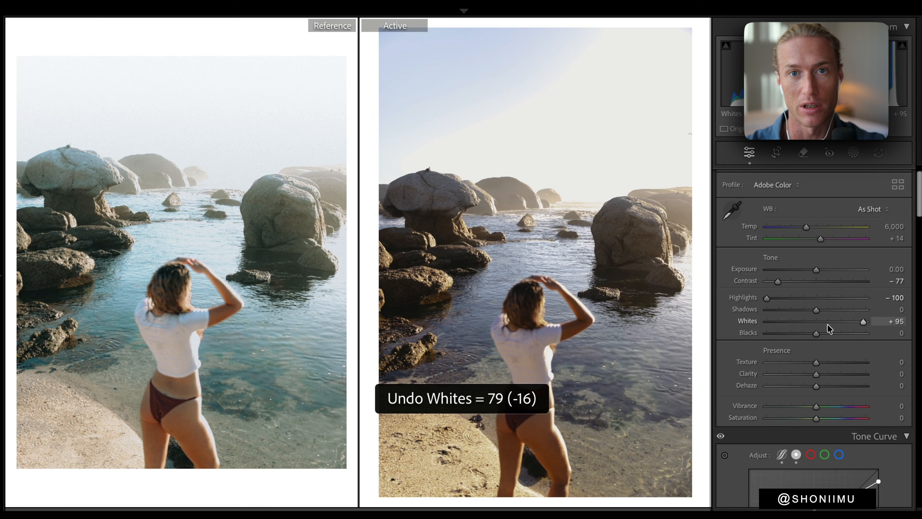
pyautogui.moveTo(766, 298)
pyautogui.mouseDown()
pyautogui.moveTo(842, 313)
pyautogui.moveTo(780, 305)
pyautogui.mouseUp()
pyautogui.scroll(-1, 835, 335)
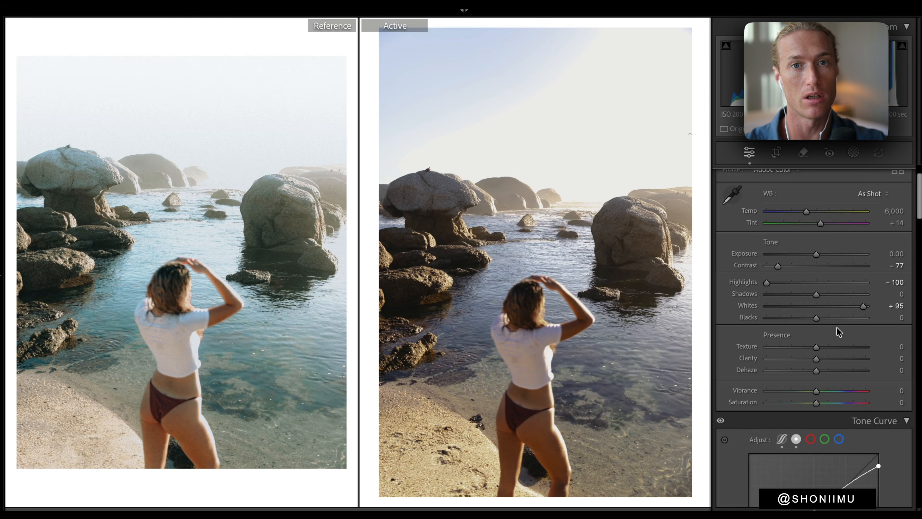
# Step: Raise the photo's Exposure to +1.00
pyautogui.scroll(-5, 831, 345)
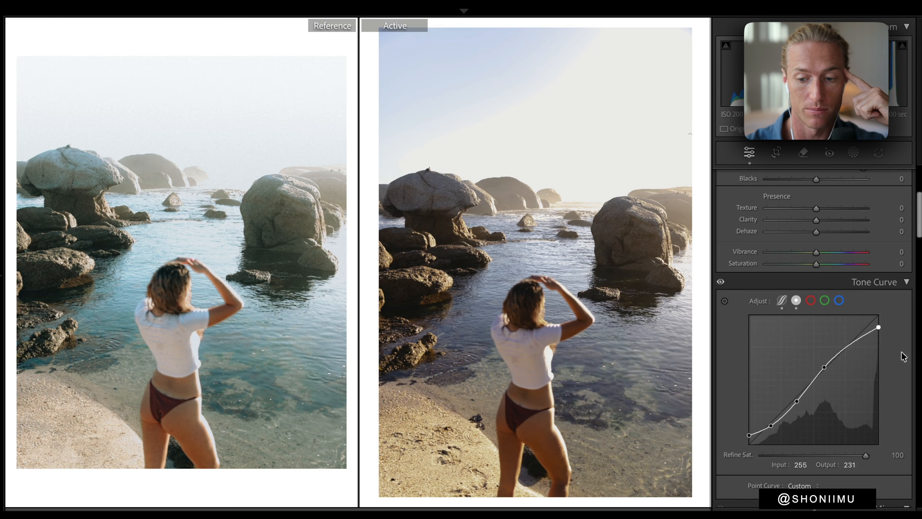
pyautogui.scroll(7, 842, 345)
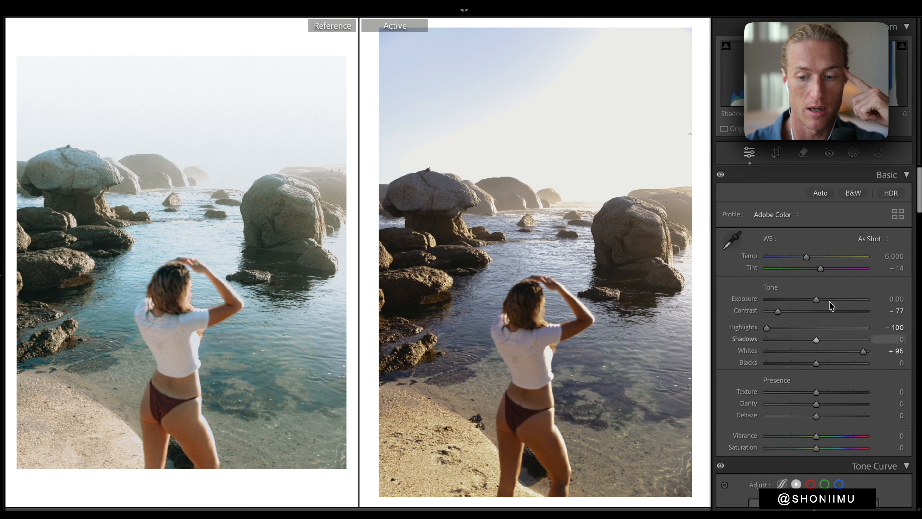
pyautogui.scroll(-2, 851, 349)
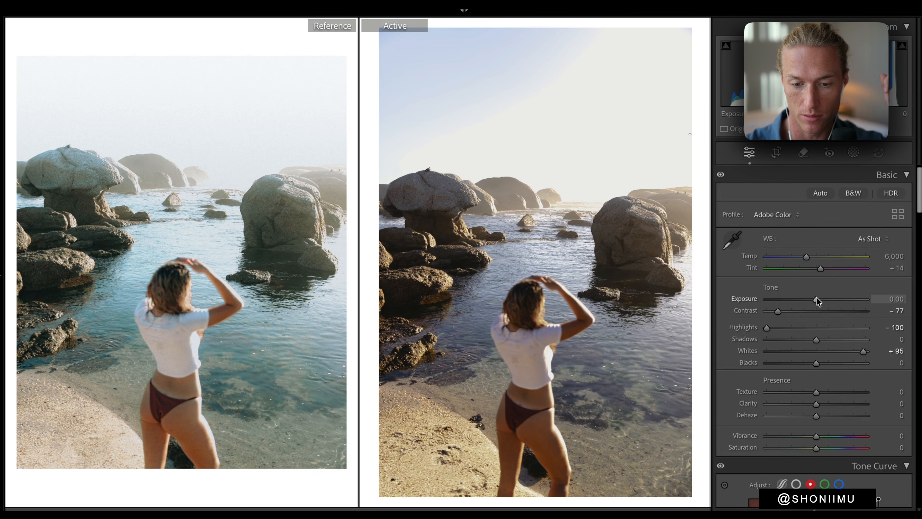
pyautogui.moveTo(820, 296); pyautogui.dragTo(827, 298)
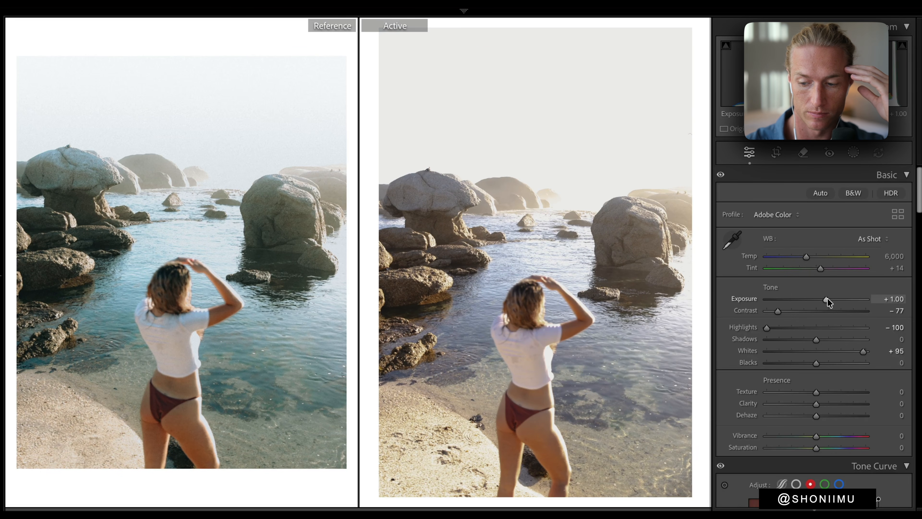
# Step: Adjust the photo's presence with Dehaze at +20, Clarity at −24 and Texture at +2
pyautogui.scroll(-1, 867, 287)
pyautogui.moveTo(823, 401); pyautogui.dragTo(827, 398)
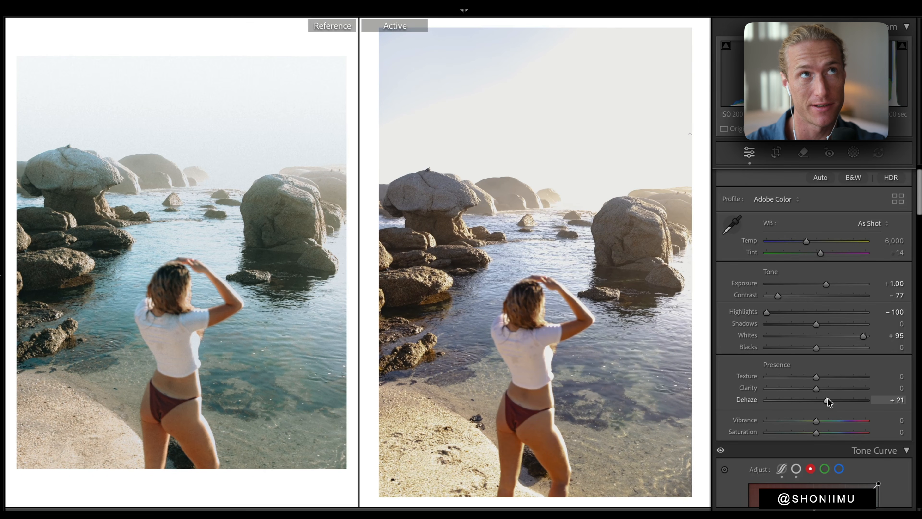
pyautogui.moveTo(827, 399); pyautogui.dragTo(824, 399)
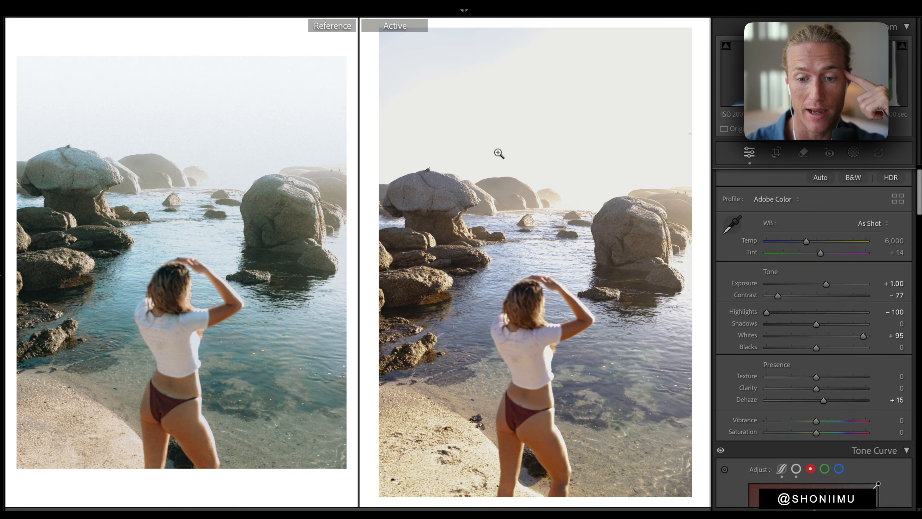
pyautogui.moveTo(824, 402)
pyautogui.mouseDown()
pyautogui.moveTo(765, 400)
pyautogui.moveTo(832, 401)
pyautogui.moveTo(823, 393)
pyautogui.mouseUp()
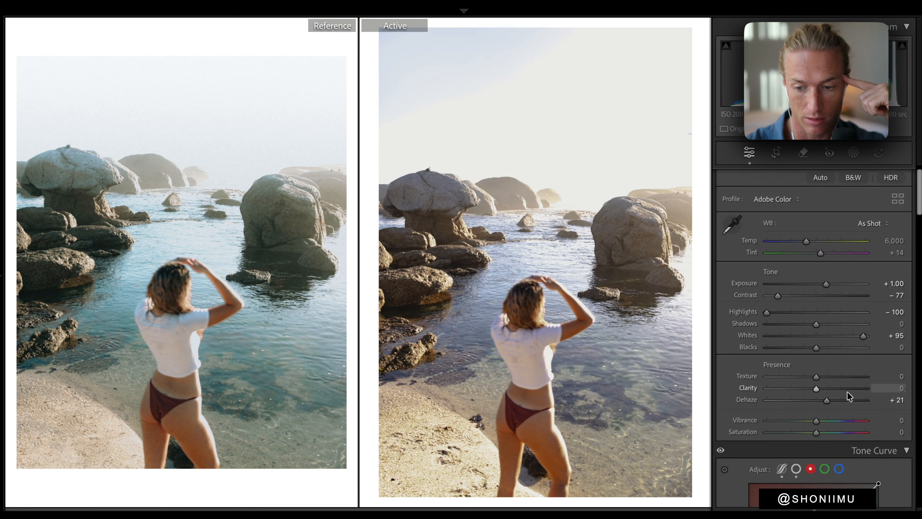
pyautogui.moveTo(827, 400)
pyautogui.mouseDown()
pyautogui.moveTo(801, 401)
pyautogui.moveTo(842, 404)
pyautogui.moveTo(802, 386)
pyautogui.moveTo(857, 380)
pyautogui.moveTo(803, 382)
pyautogui.moveTo(875, 377)
pyautogui.moveTo(820, 384)
pyautogui.mouseUp()
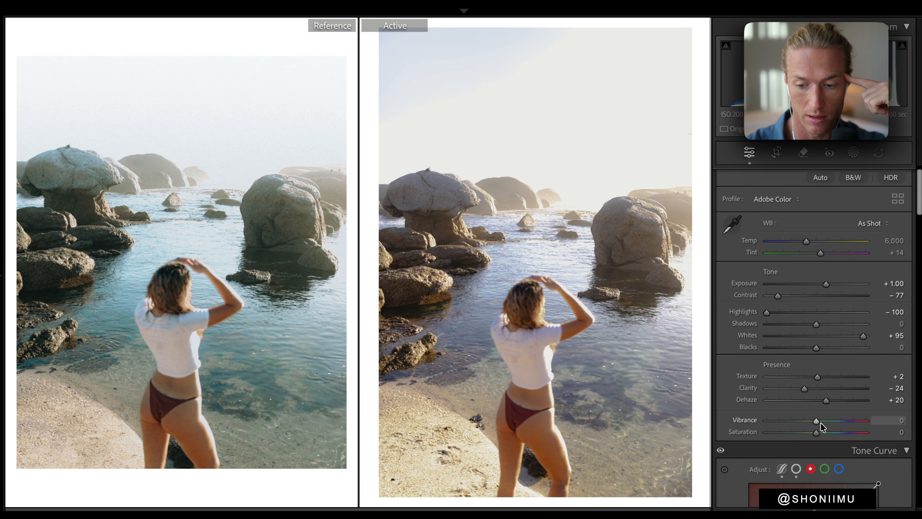
# Step: Fine-tune the basic adjustments with Vibrance at +10, Tint at +5, Shadows at −2 and Blacks at +4
pyautogui.moveTo(823, 421)
pyautogui.mouseDown()
pyautogui.moveTo(804, 419)
pyautogui.moveTo(871, 422)
pyautogui.moveTo(814, 425)
pyautogui.moveTo(824, 427)
pyautogui.mouseUp()
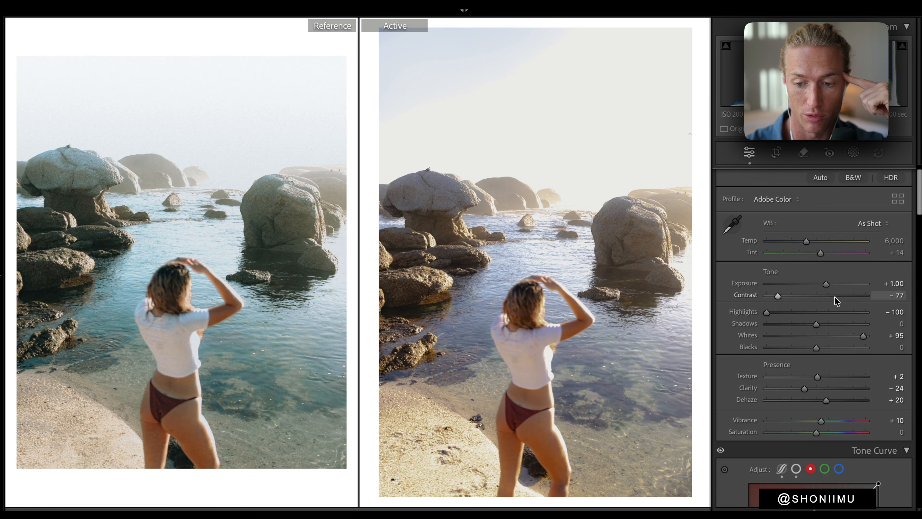
pyautogui.moveTo(820, 255); pyautogui.dragTo(820, 258)
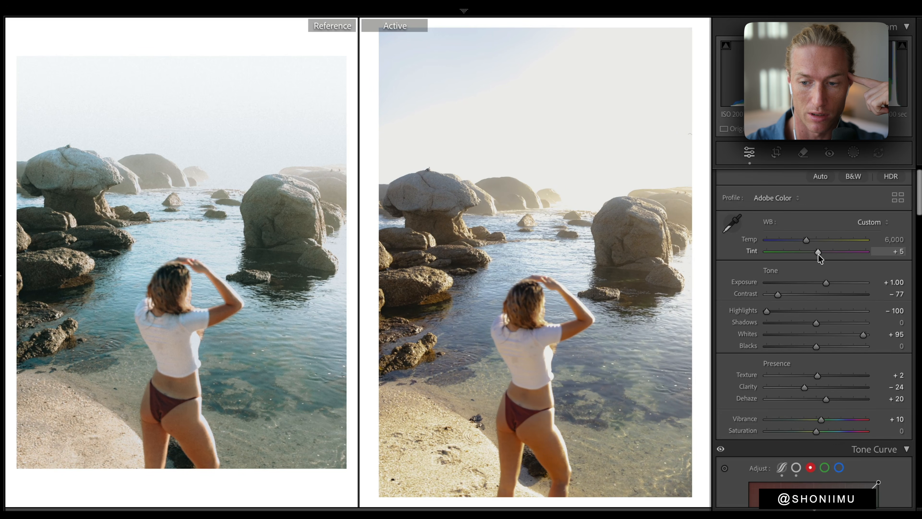
pyautogui.moveTo(817, 253); pyautogui.dragTo(817, 254)
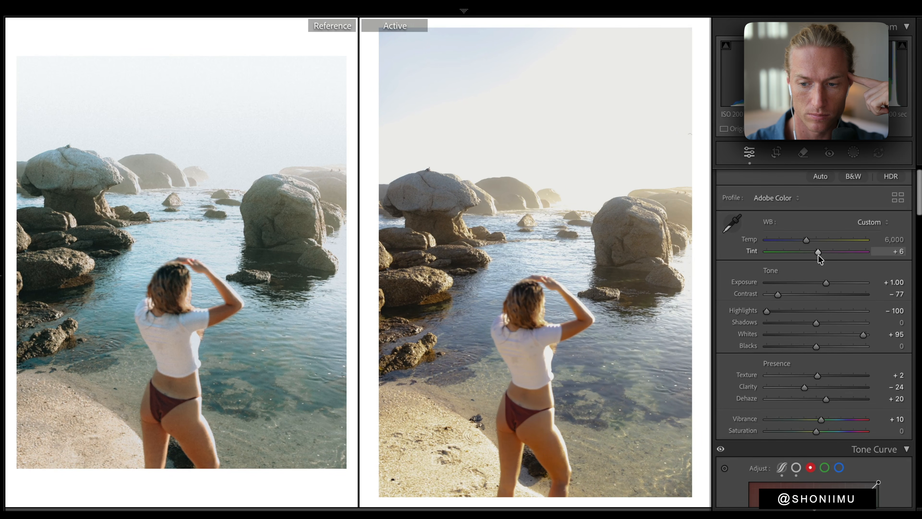
pyautogui.moveTo(817, 323); pyautogui.dragTo(819, 349)
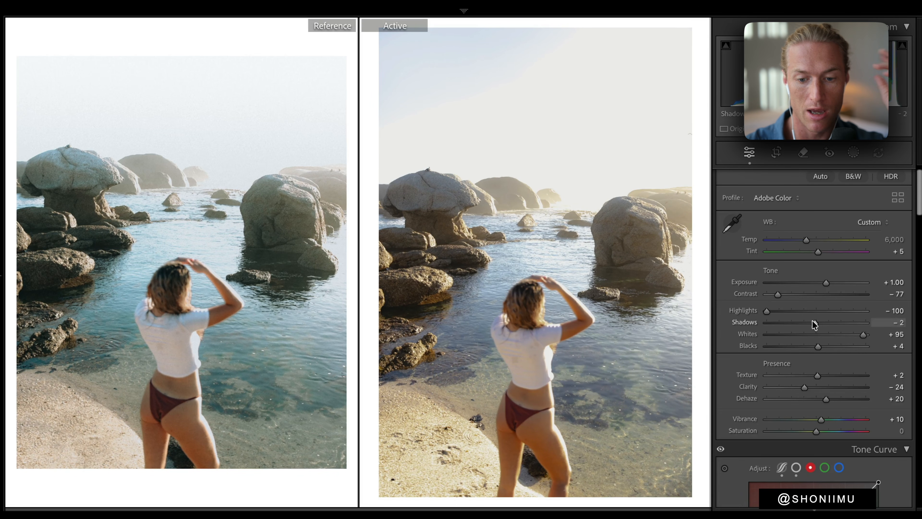
# Step: Shape the red channel's curve with lowered shadows, slightly raised midtones and an upper point at input 187, output 191
pyautogui.scroll(-5, 813, 316)
pyautogui.click(824, 307)
pyautogui.click(839, 306)
pyautogui.click(809, 308)
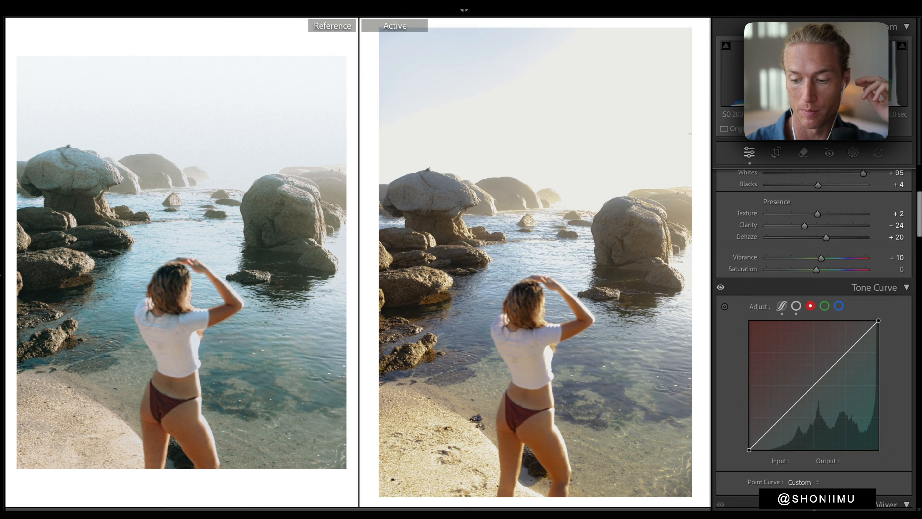
pyautogui.moveTo(774, 425); pyautogui.dragTo(776, 431)
pyautogui.moveTo(820, 391); pyautogui.dragTo(815, 384)
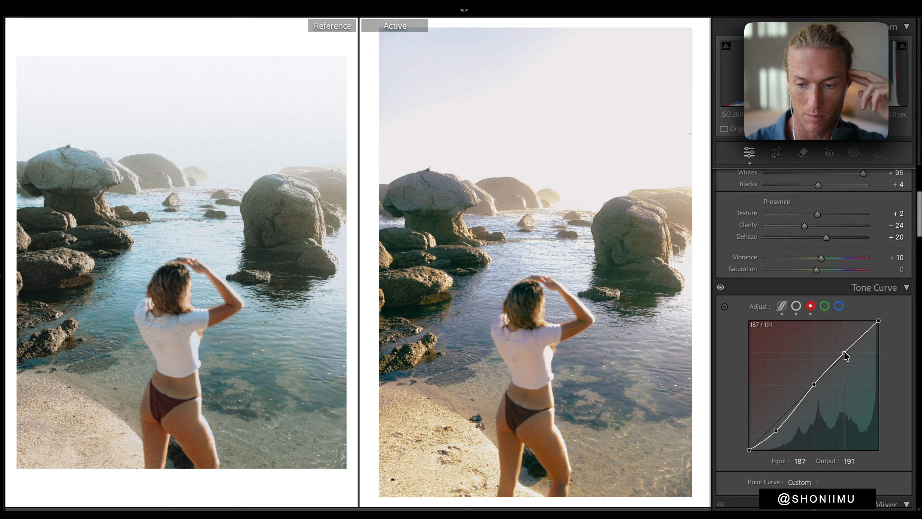
# Step: Copy the red channel's curve settings and paste them onto the green and blue channels
pyautogui.rightClick(821, 342)
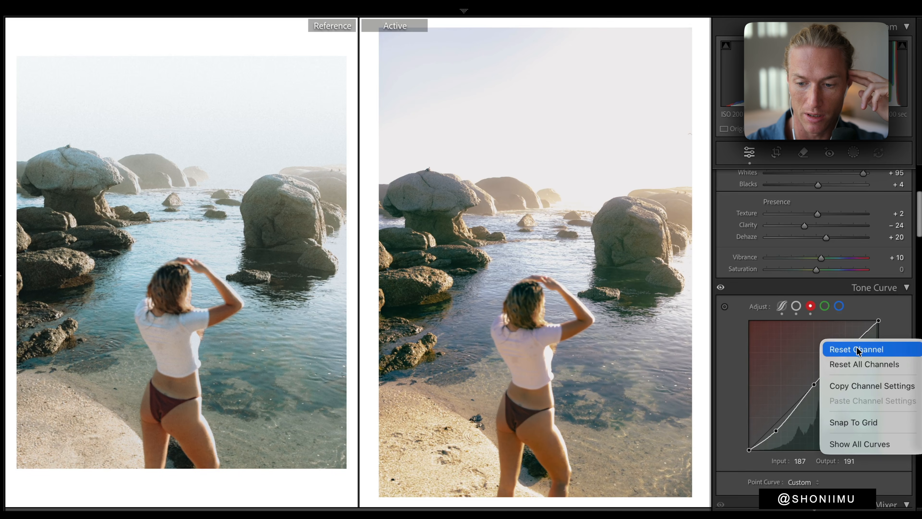
pyautogui.click(865, 387)
pyautogui.click(825, 306)
pyautogui.rightClick(798, 368)
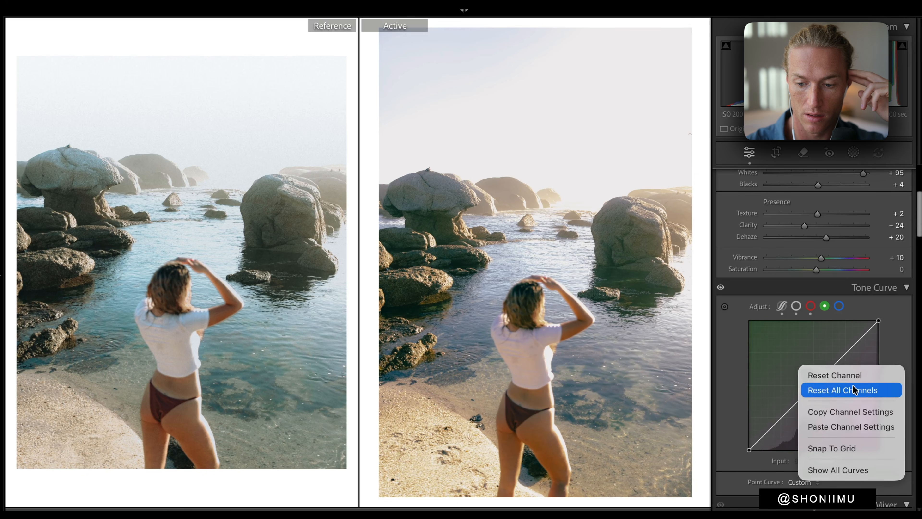
pyautogui.click(851, 427)
pyautogui.click(840, 306)
pyautogui.rightClick(820, 359)
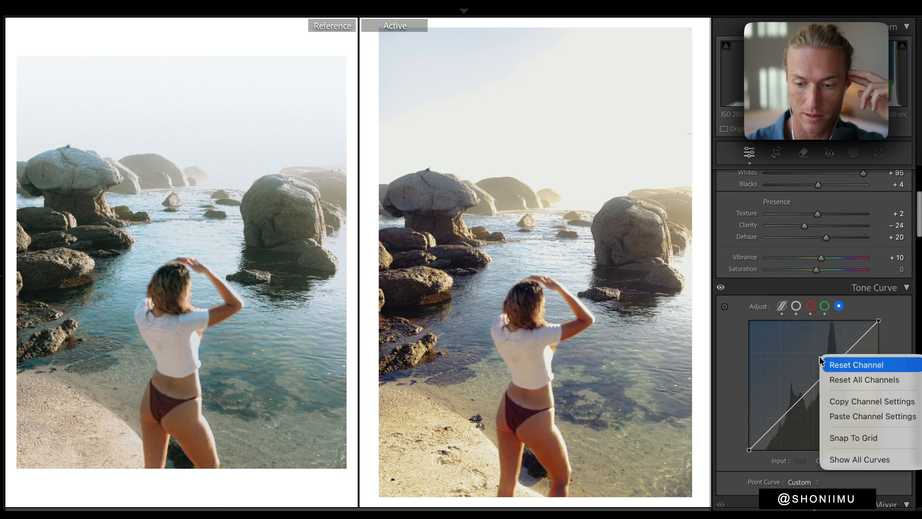
pyautogui.click(871, 415)
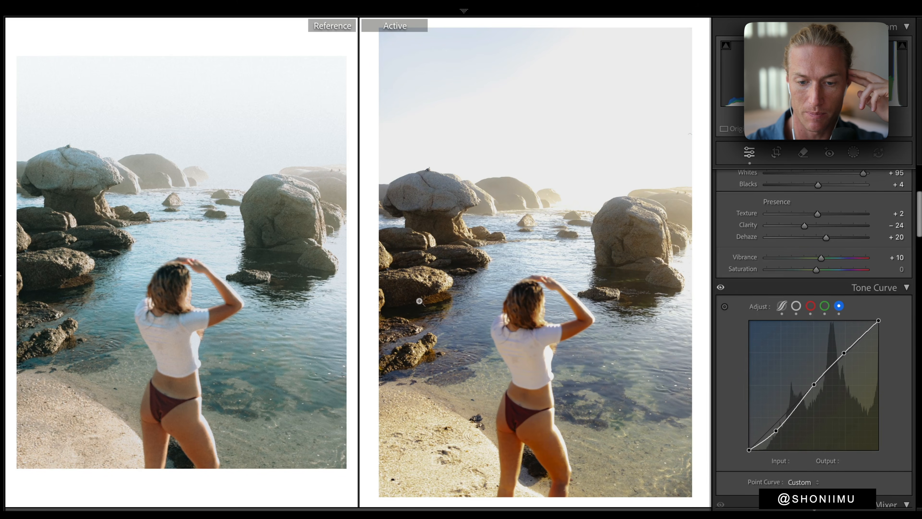
# Step: Compare the photo with and without the Tone Curve adjustments, and undo the stray edit to the blue channel's curve
pyautogui.click(721, 286)
pyautogui.click(721, 287)
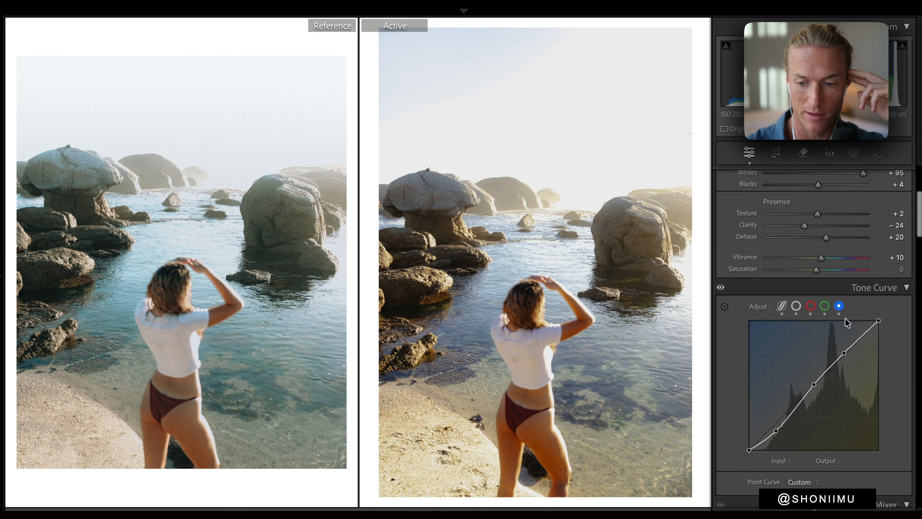
pyautogui.click(811, 306)
pyautogui.hotkey('ctrl', 'z')
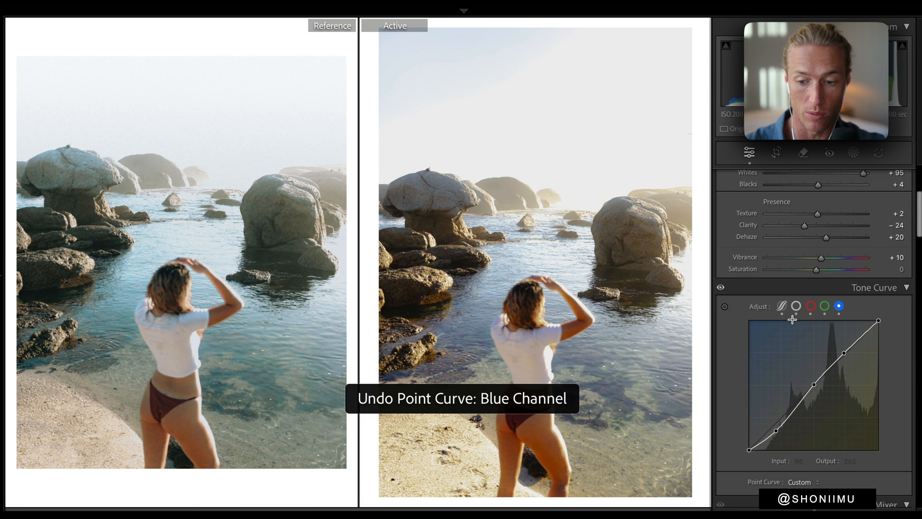
# Step: Review the red, green, blue and RGB channel curves one after another
pyautogui.click(811, 306)
pyautogui.click(825, 306)
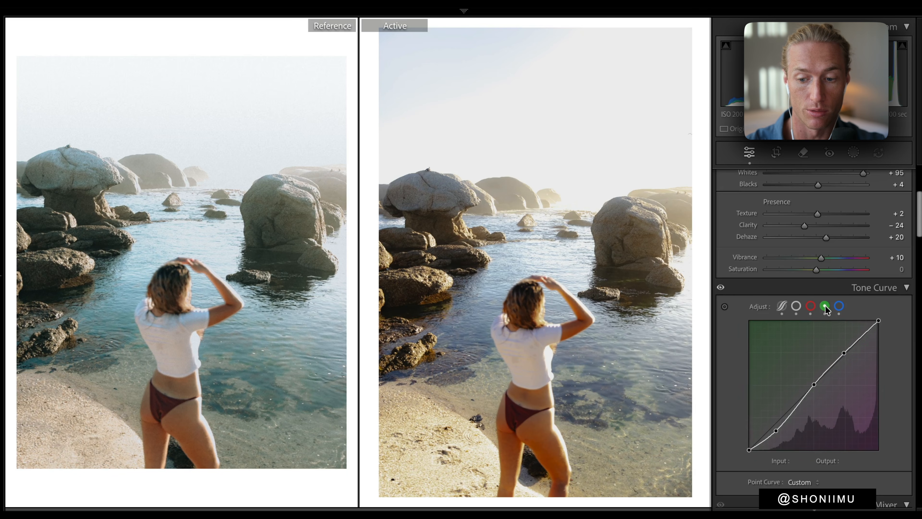
pyautogui.click(840, 307)
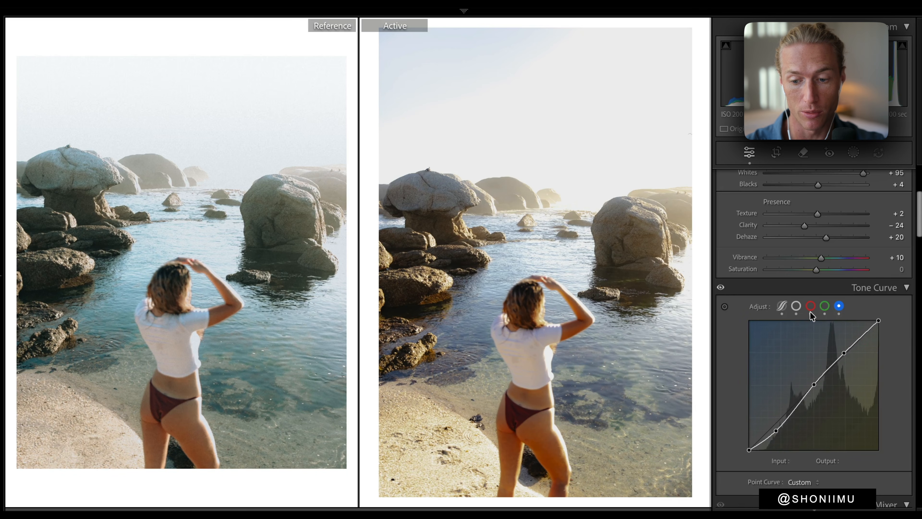
pyautogui.click(797, 306)
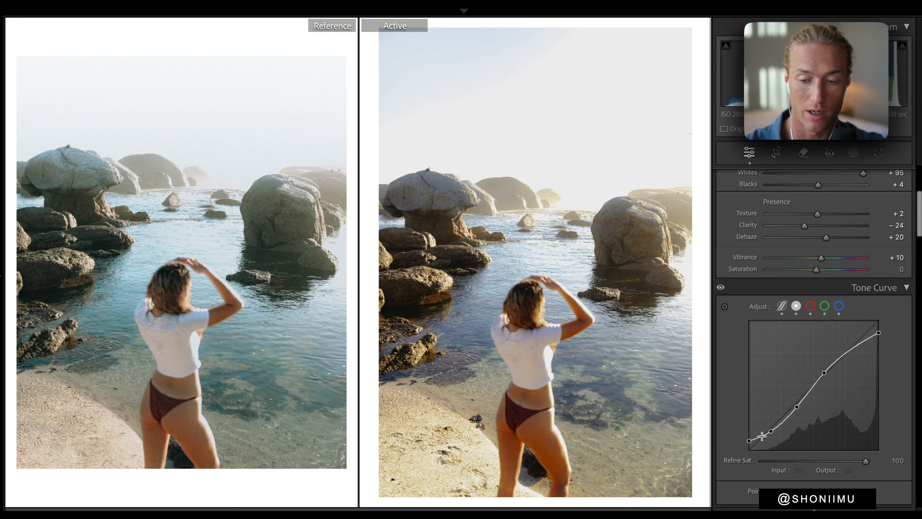
pyautogui.click(811, 306)
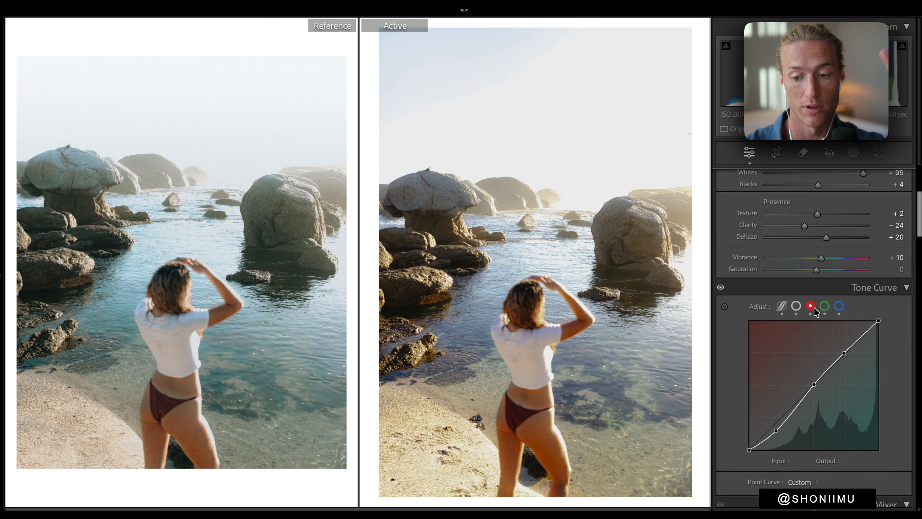
pyautogui.click(839, 307)
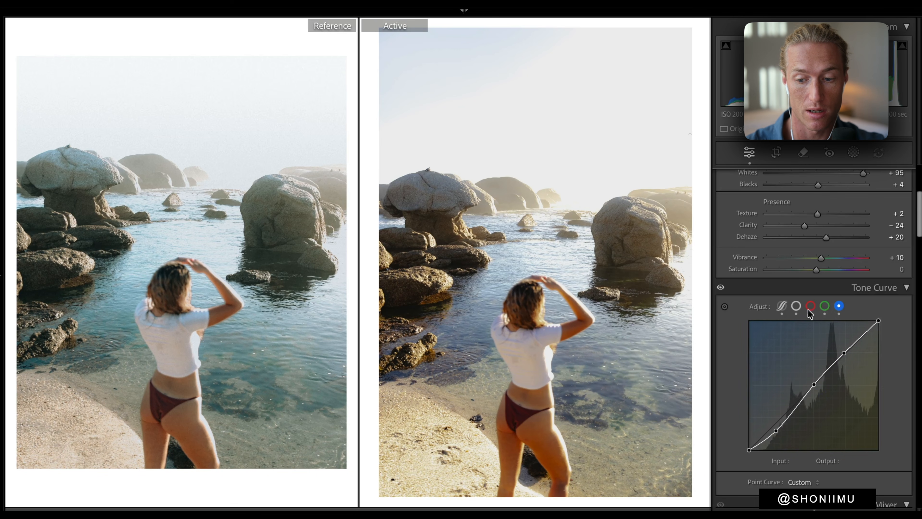
# Step: Compare the shapes of the red, green and blue channel curves again
pyautogui.click(811, 307)
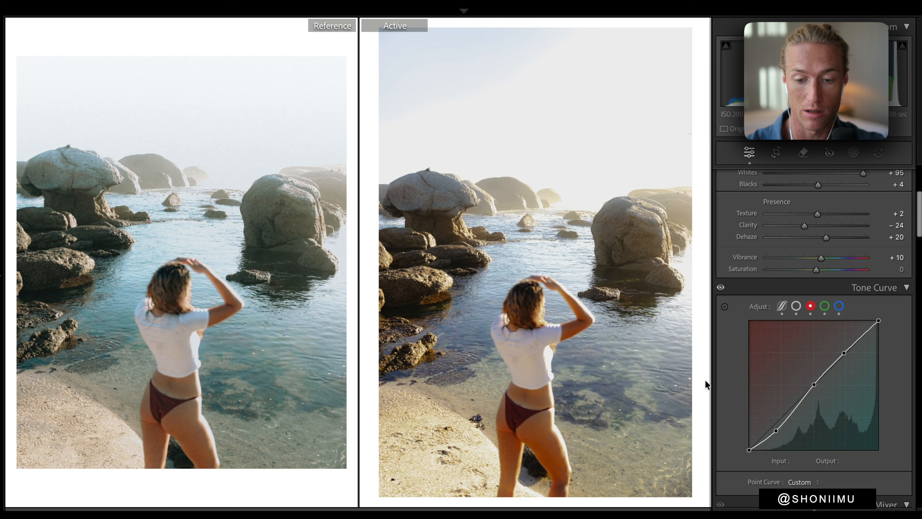
pyautogui.click(825, 306)
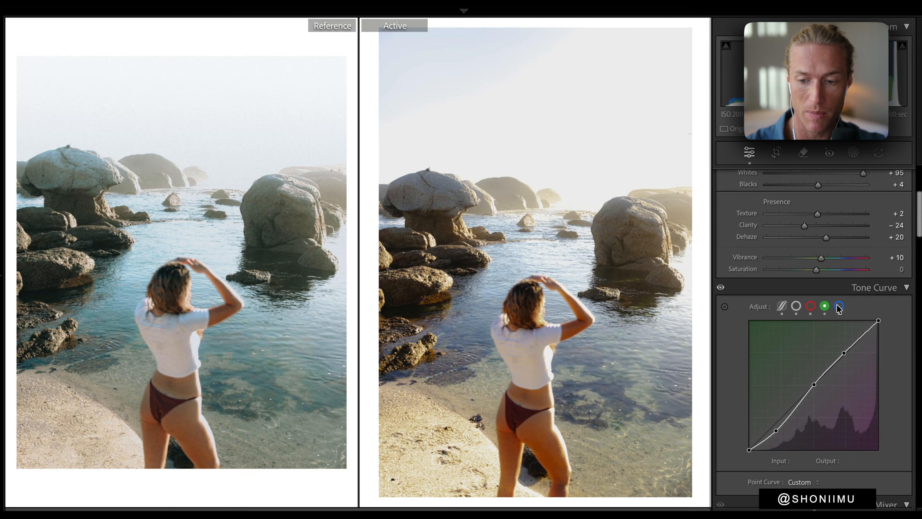
pyautogui.click(840, 306)
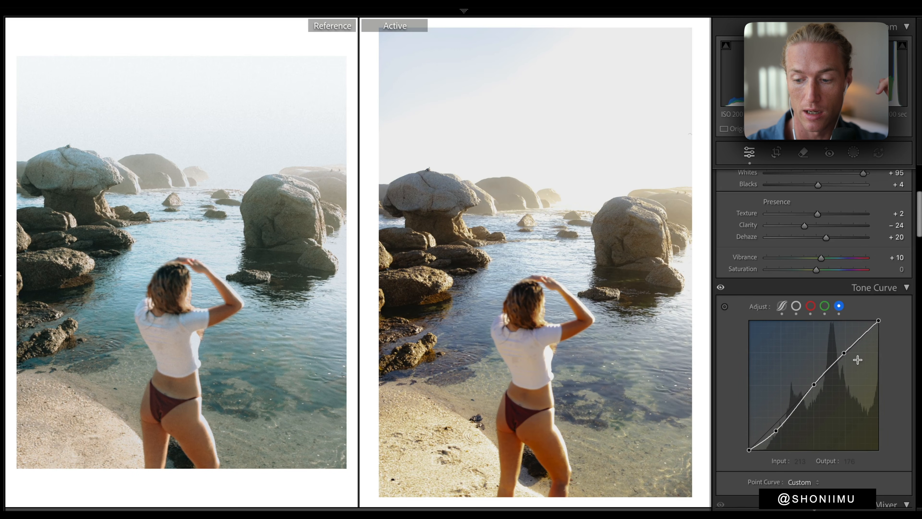
pyautogui.click(810, 306)
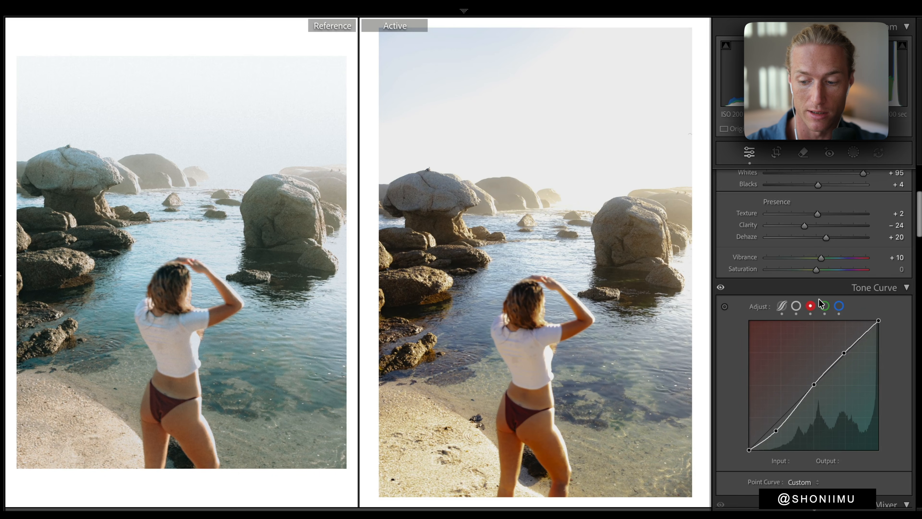
# Step: Lower the blue channel curve's midtone point to input 127, output 122, and slightly fine-tune its upper and shadow points
pyautogui.click(839, 306)
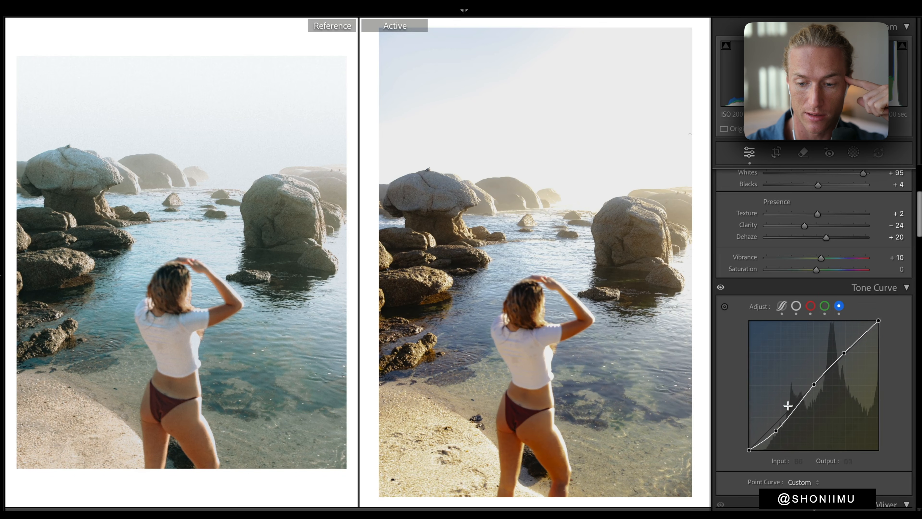
pyautogui.moveTo(814, 385); pyautogui.dragTo(813, 387)
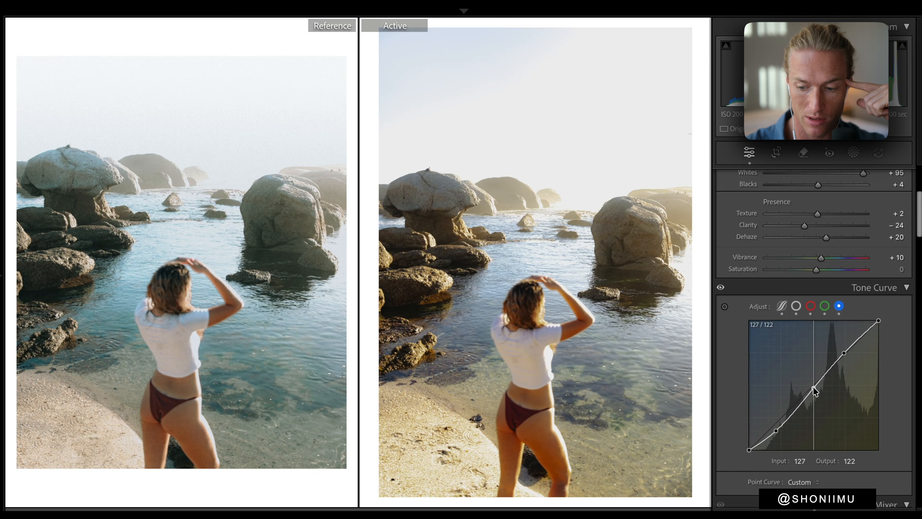
pyautogui.click(844, 353)
pyautogui.moveTo(843, 351); pyautogui.dragTo(844, 351)
pyautogui.moveTo(775, 431); pyautogui.dragTo(774, 431)
# Step: On the red channel's curve, set the midtone point to 126/124 and the upper point to 186/188, and slightly lower the shadow point
pyautogui.click(810, 306)
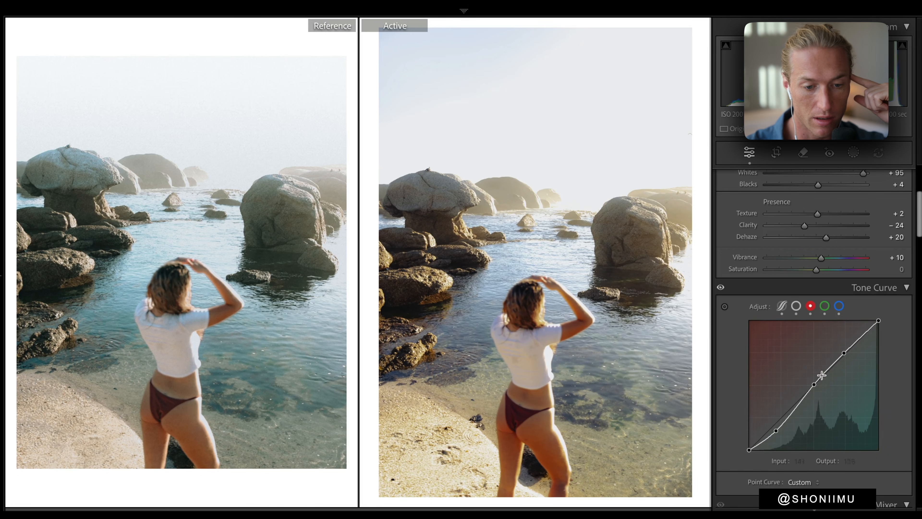
pyautogui.click(814, 385)
pyautogui.moveTo(813, 387); pyautogui.dragTo(813, 387)
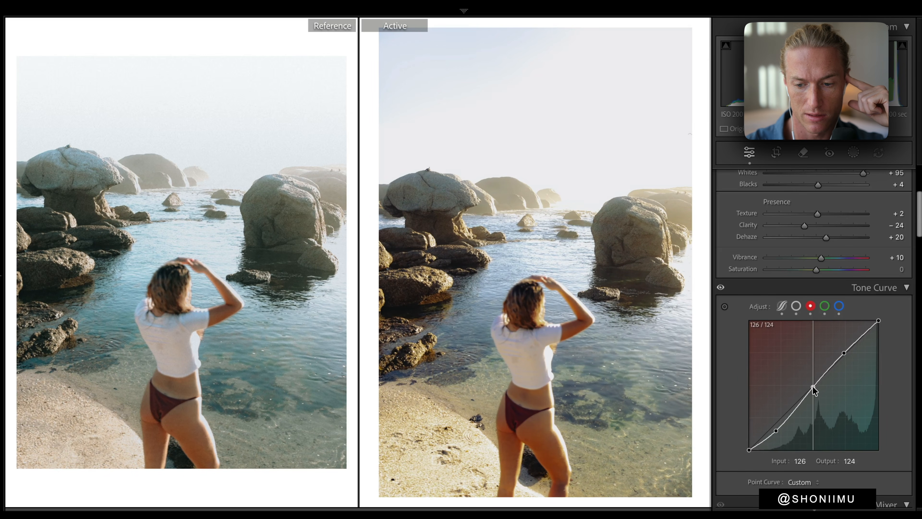
pyautogui.click(844, 354)
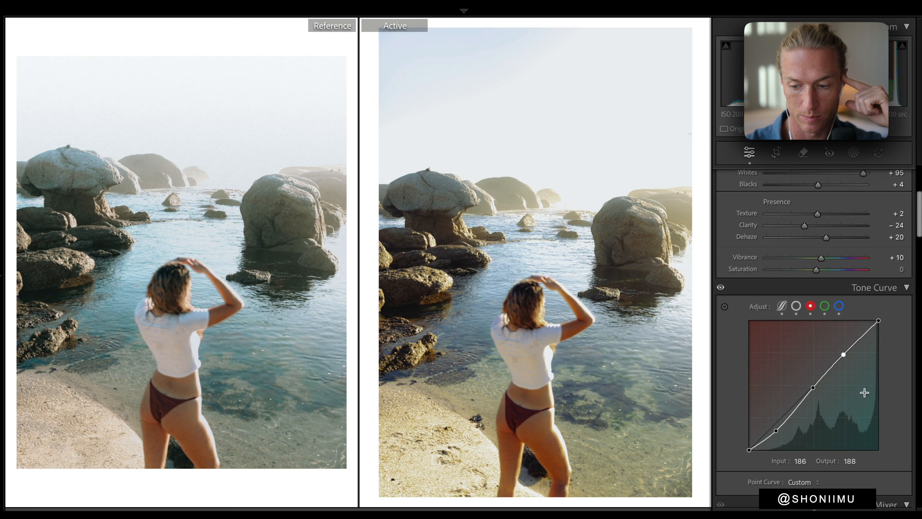
pyautogui.moveTo(776, 430); pyautogui.dragTo(772, 433)
# Step: Color-grade the shadows with hue 156 and saturation 5, and the midtones with hue 195 and saturation 3
pyautogui.scroll(-1, 839, 352)
pyautogui.scroll(-20, 816, 364)
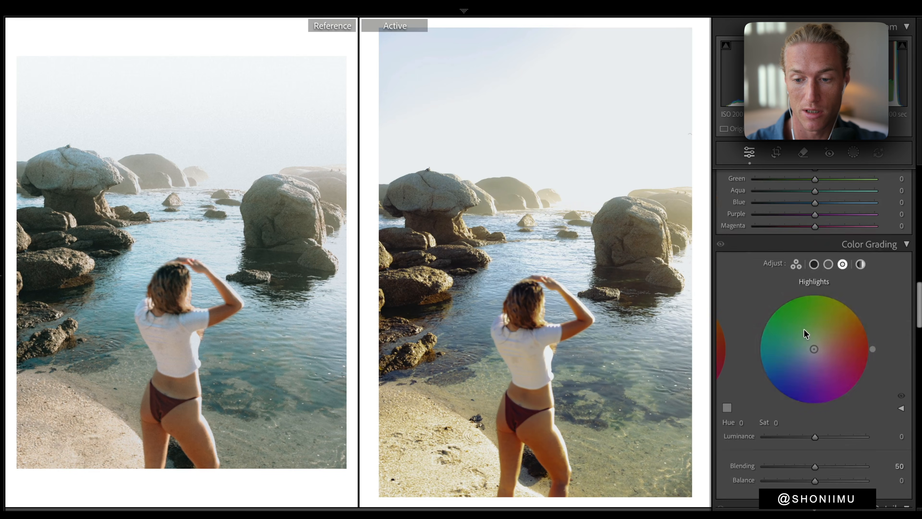
pyautogui.click(814, 265)
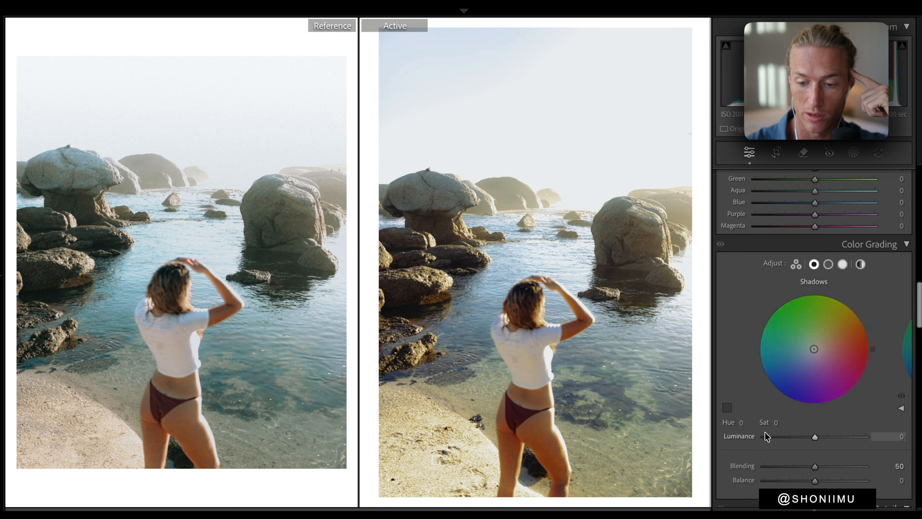
pyautogui.moveTo(747, 422); pyautogui.dragTo(804, 421)
pyautogui.moveTo(764, 422); pyautogui.dragTo(767, 422)
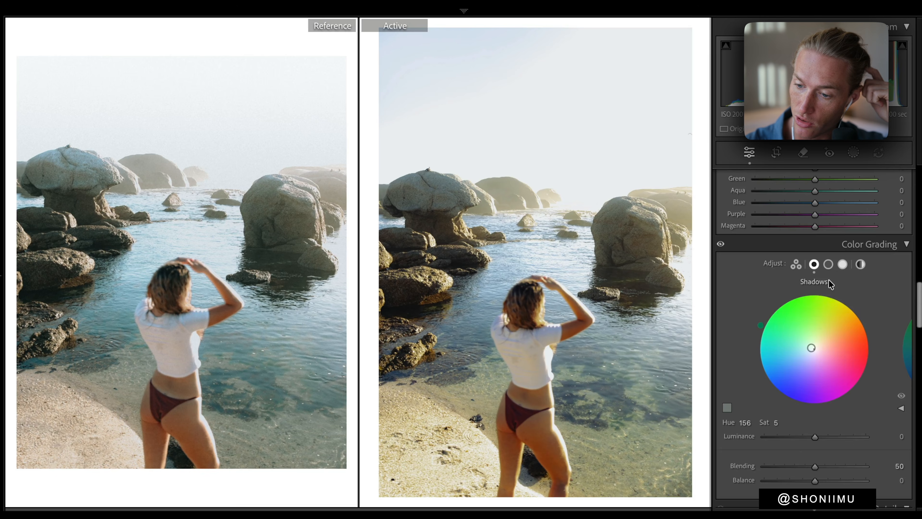
pyautogui.click(828, 264)
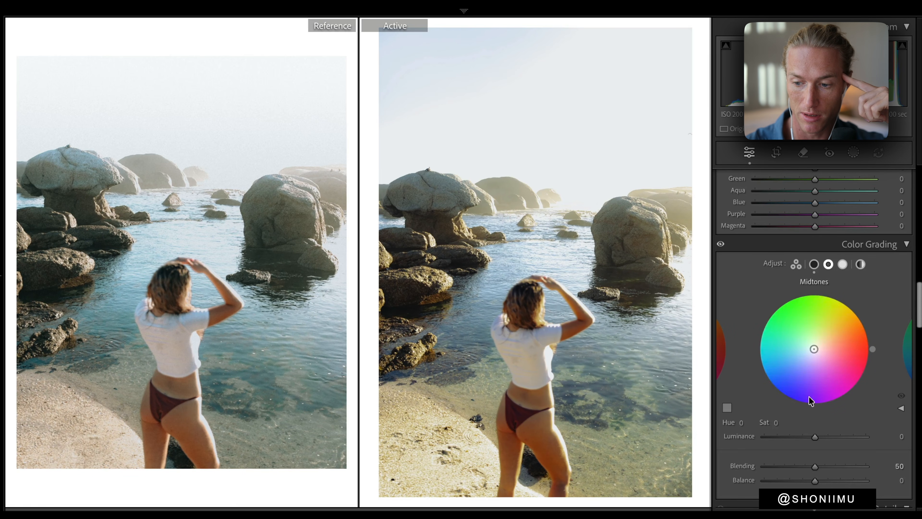
pyautogui.moveTo(746, 423); pyautogui.dragTo(781, 423)
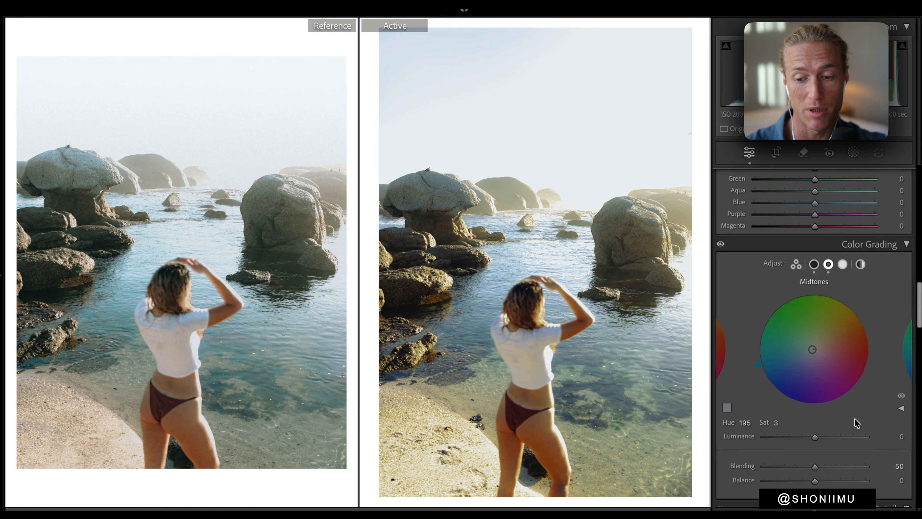
# Step: Color-grade the highlights with hue 202 and saturation 13
pyautogui.click(843, 264)
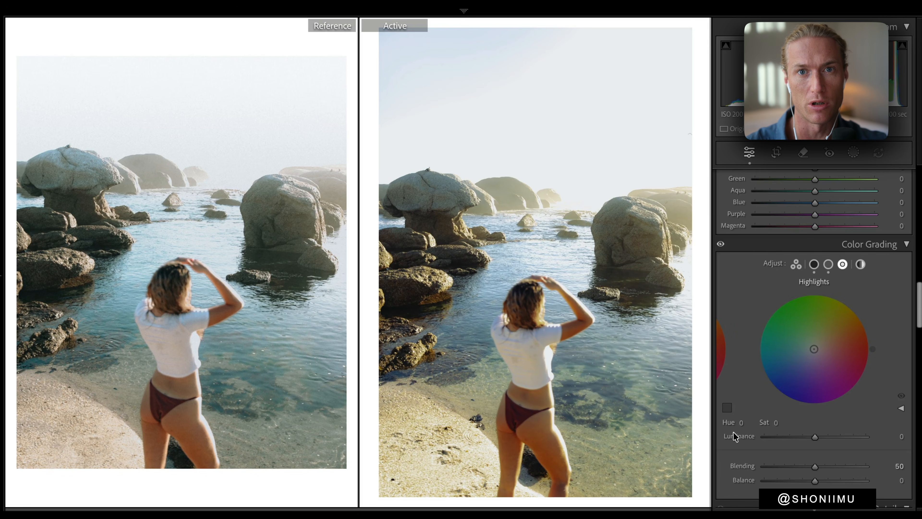
pyautogui.moveTo(739, 429); pyautogui.dragTo(813, 429)
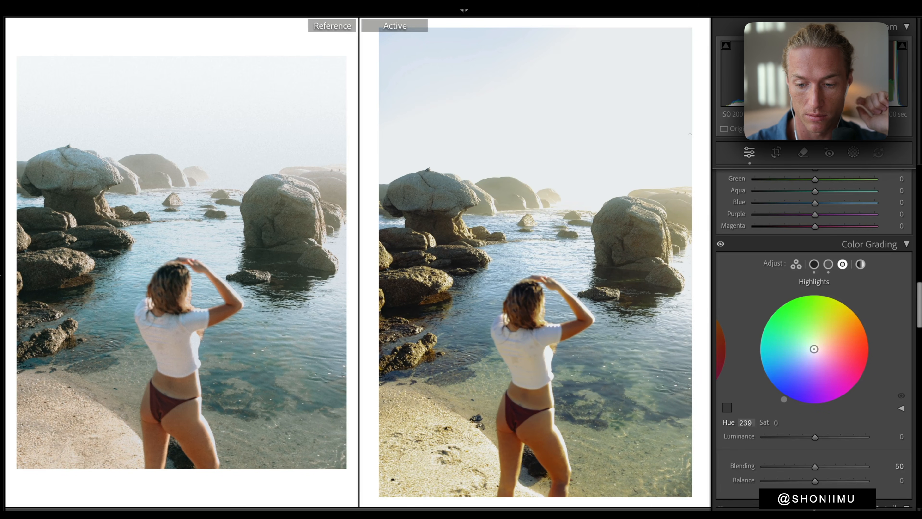
pyautogui.moveTo(802, 429); pyautogui.dragTo(798, 429)
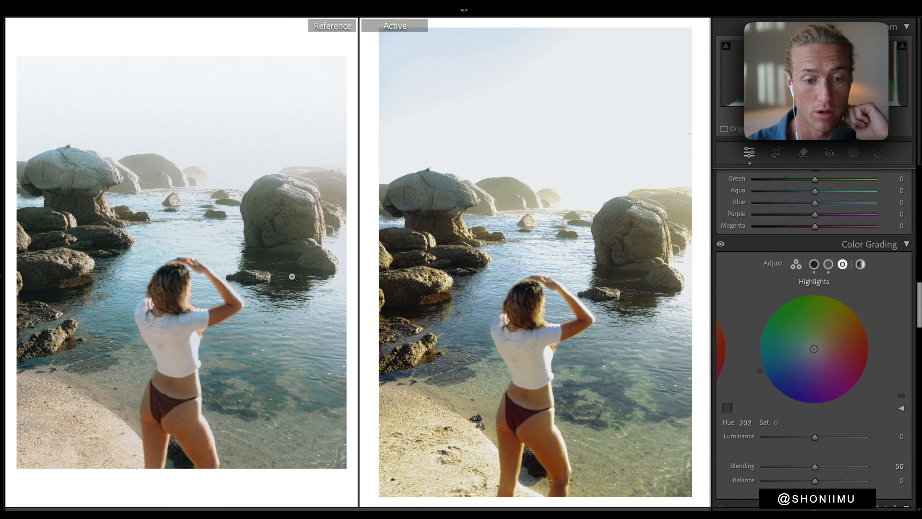
pyautogui.moveTo(775, 423); pyautogui.dragTo(781, 423)
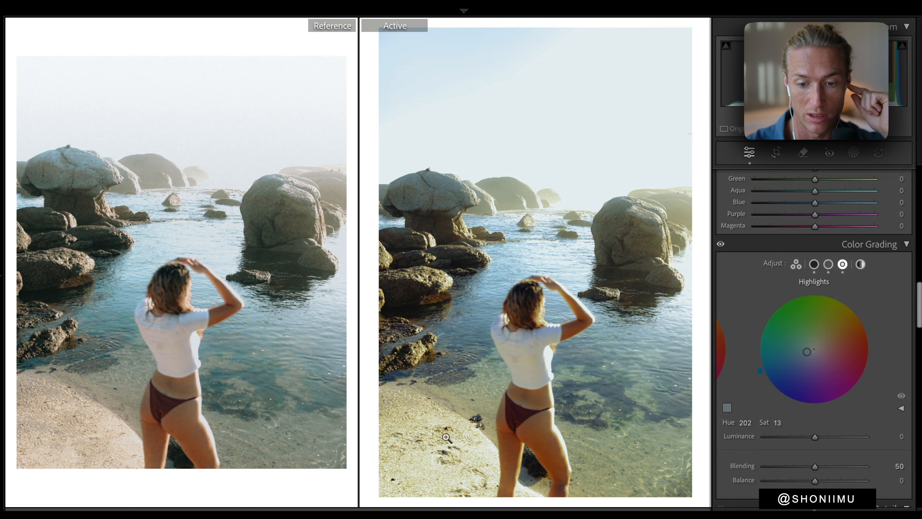
# Step: Reduce the yellow saturation in the Color Mixer to −46
pyautogui.scroll(10, 862, 354)
pyautogui.scroll(-2, 848, 377)
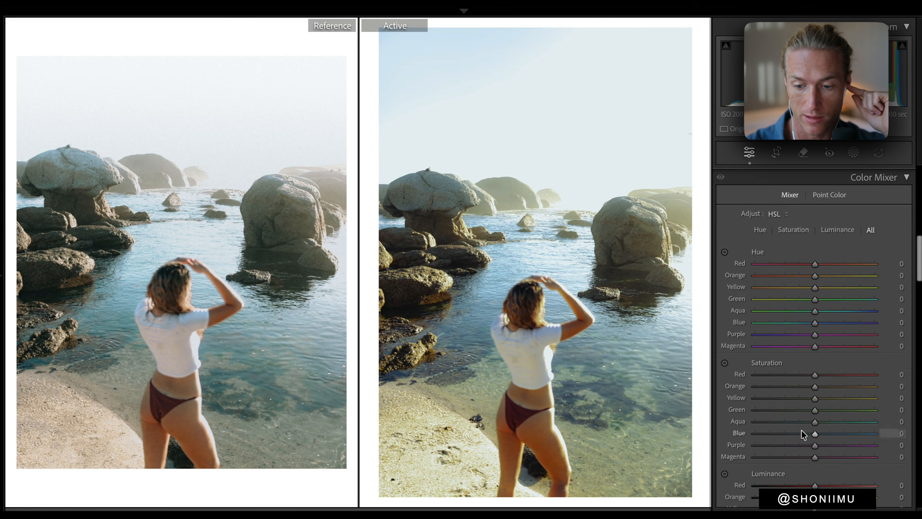
pyautogui.click(762, 398)
pyautogui.moveTo(761, 396); pyautogui.dragTo(784, 398)
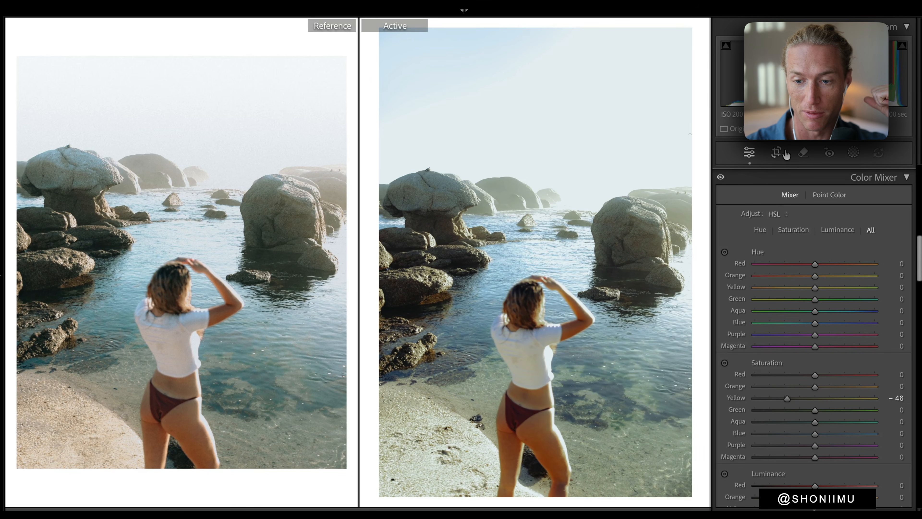
# Step: Crop the photo to 4 x 5 / 8 x 10 with the frame shifted toward the photo's lower edge, and return to the reference comparison
pyautogui.click(776, 153)
pyautogui.click(607, 175)
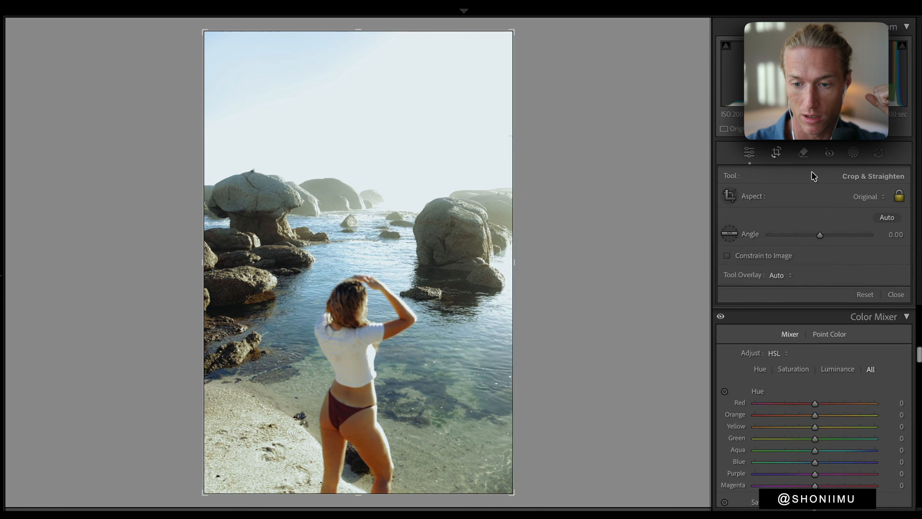
pyautogui.click(869, 197)
pyautogui.click(885, 242)
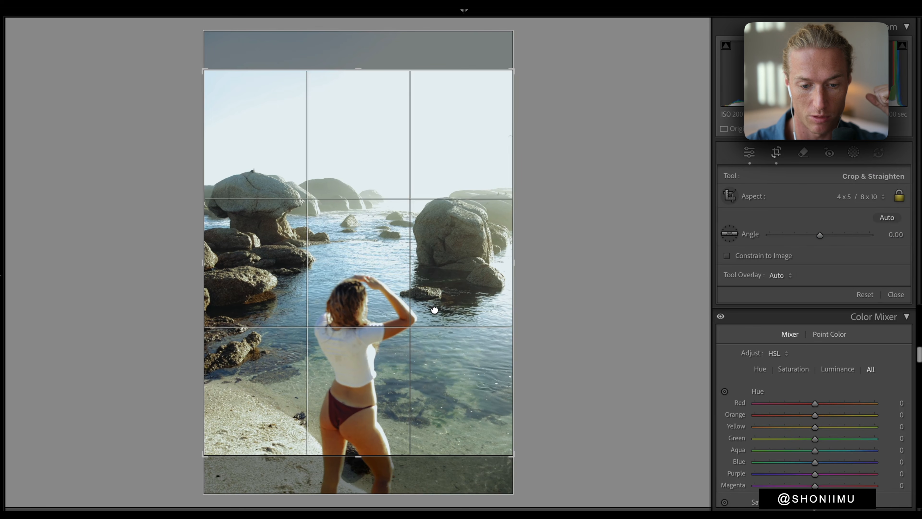
pyautogui.moveTo(435, 310); pyautogui.dragTo(436, 295)
pyautogui.press('Return')
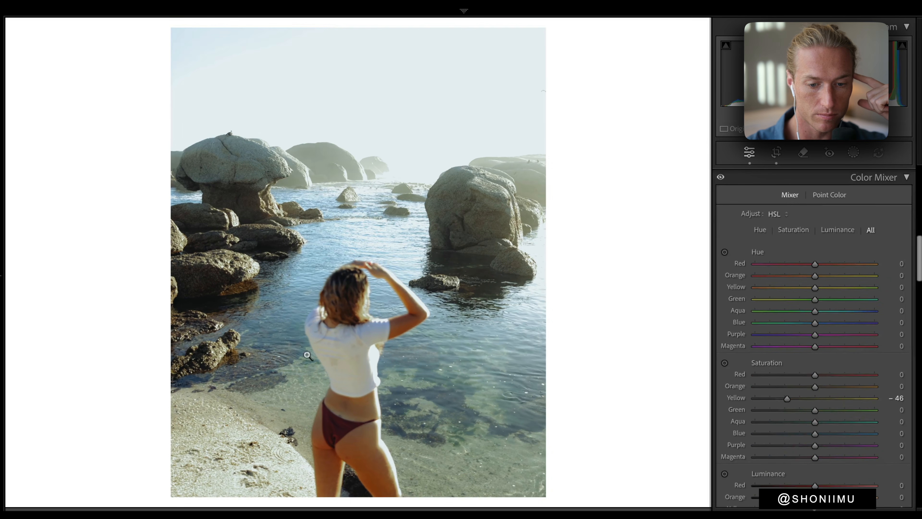
pyautogui.hotkey('shift', 'r')
# Step: Set the green saturation to −89 and the yellow saturation to −56
pyautogui.scroll(-3, 851, 284)
pyautogui.moveTo(785, 357); pyautogui.dragTo(755, 357)
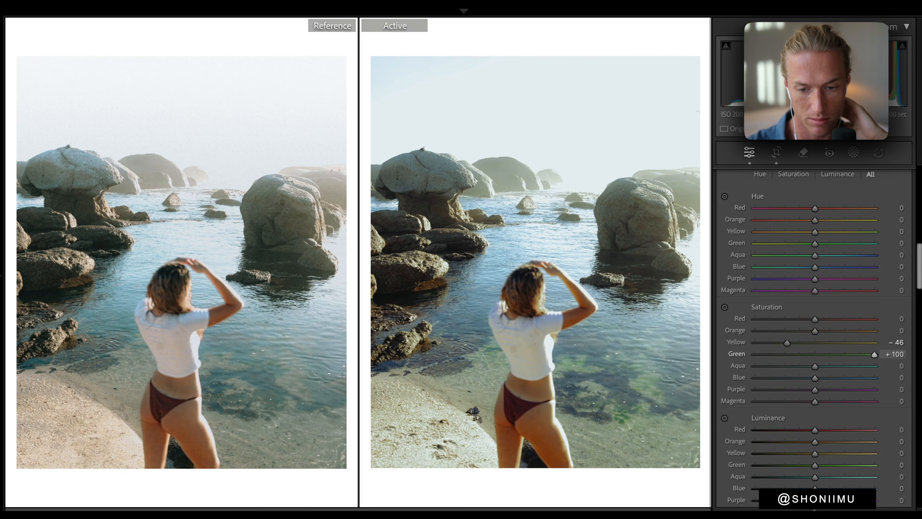
pyautogui.moveTo(767, 376); pyautogui.dragTo(762, 376)
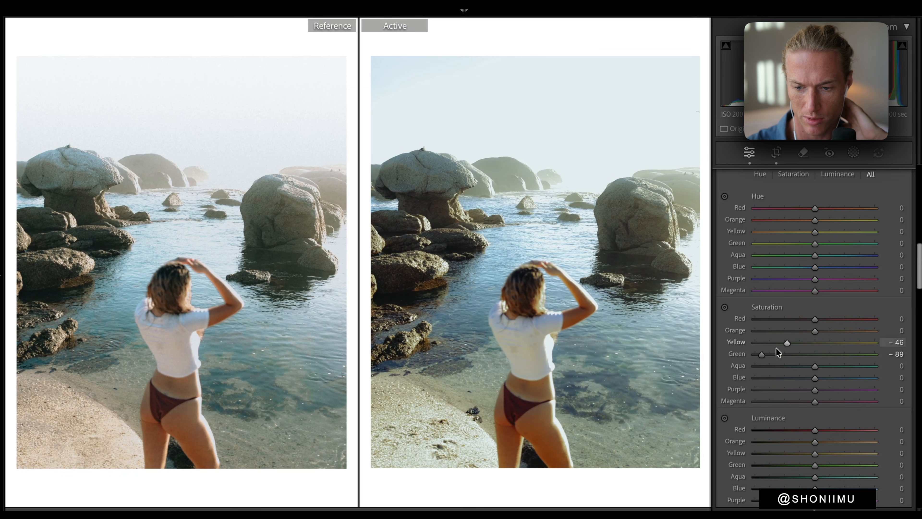
pyautogui.moveTo(784, 344)
pyautogui.mouseDown()
pyautogui.moveTo(773, 344)
pyautogui.moveTo(781, 344)
pyautogui.mouseUp()
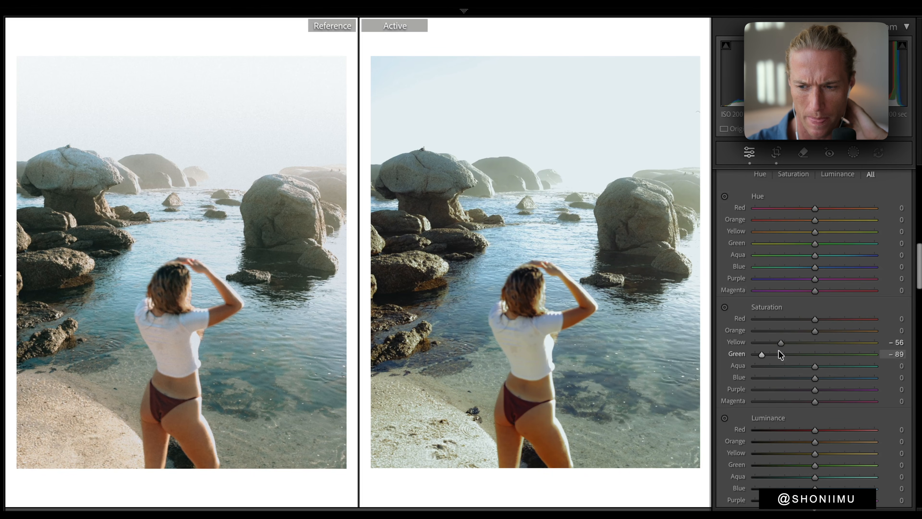
# Step: Set the yellow hue to −27, the orange hue to −22 and the red hue to +9, undoing a trial orange shift to +18
pyautogui.moveTo(815, 232); pyautogui.dragTo(686, 238)
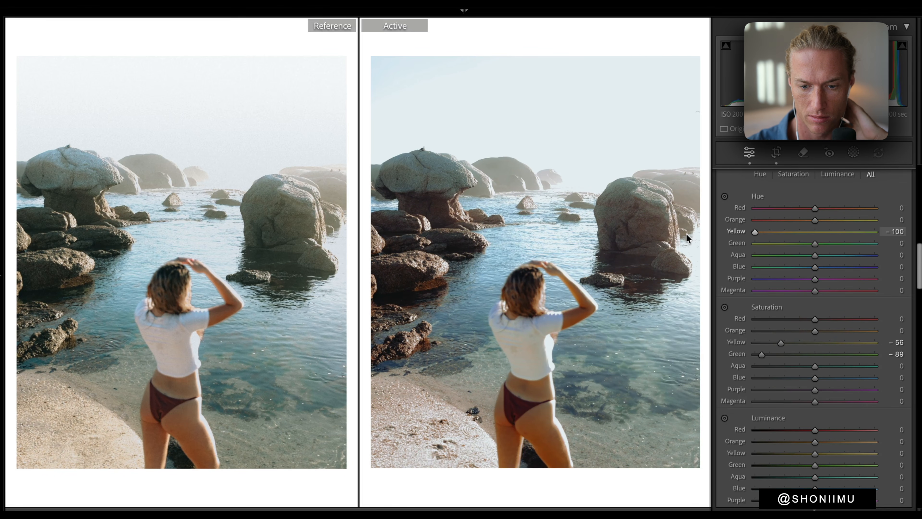
pyautogui.moveTo(750, 236); pyautogui.dragTo(784, 233)
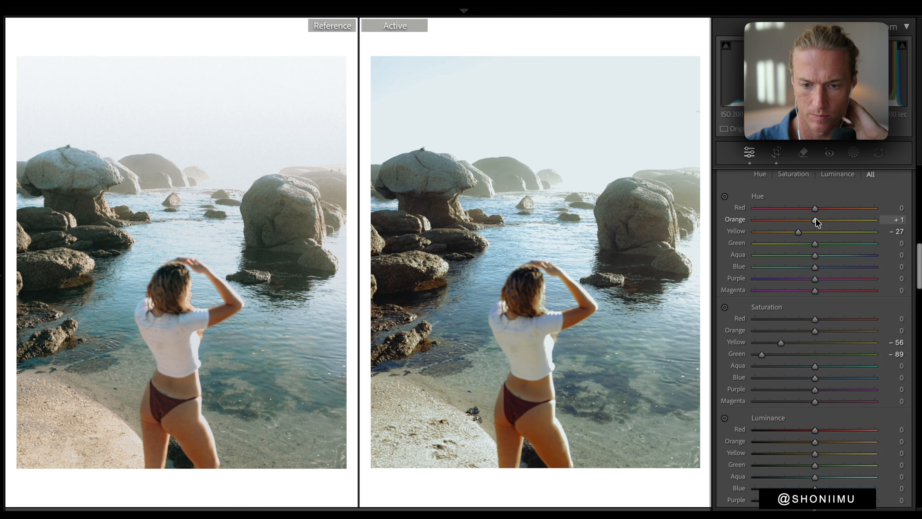
pyautogui.moveTo(815, 236); pyautogui.dragTo(820, 208)
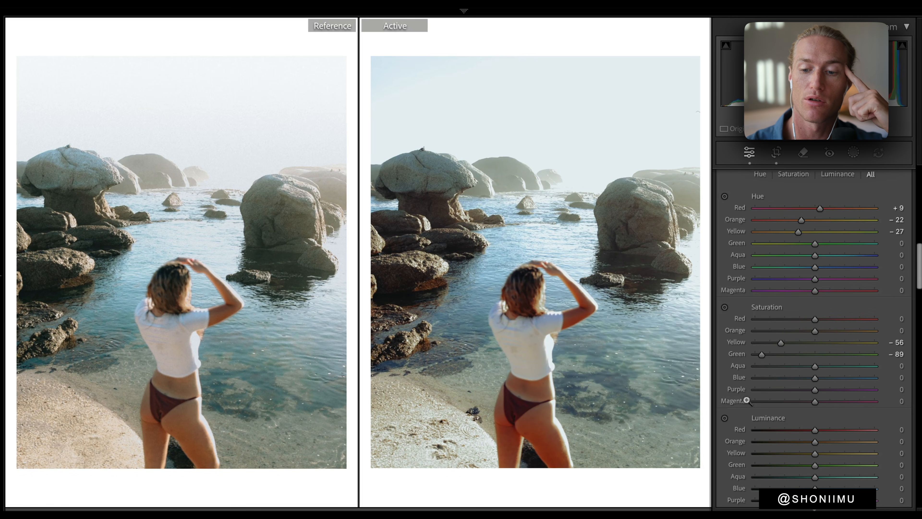
pyautogui.moveTo(801, 220); pyautogui.dragTo(827, 222)
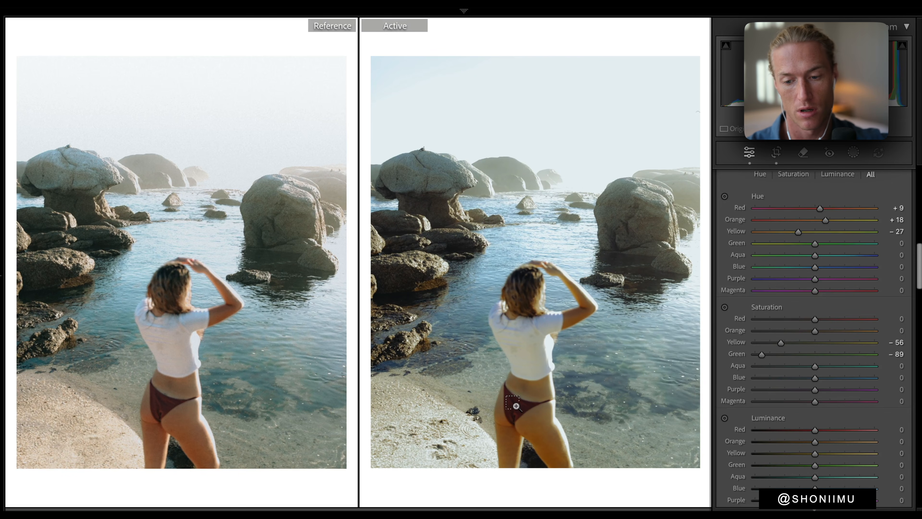
pyautogui.hotkey('ctrl', 'z')
# Step: Set the orange saturation to −19 and the orange luminance to +22, and undo the trial shift of the yellow hue
pyautogui.scroll(-1, 777, 356)
pyautogui.scroll(-1, 777, 356)
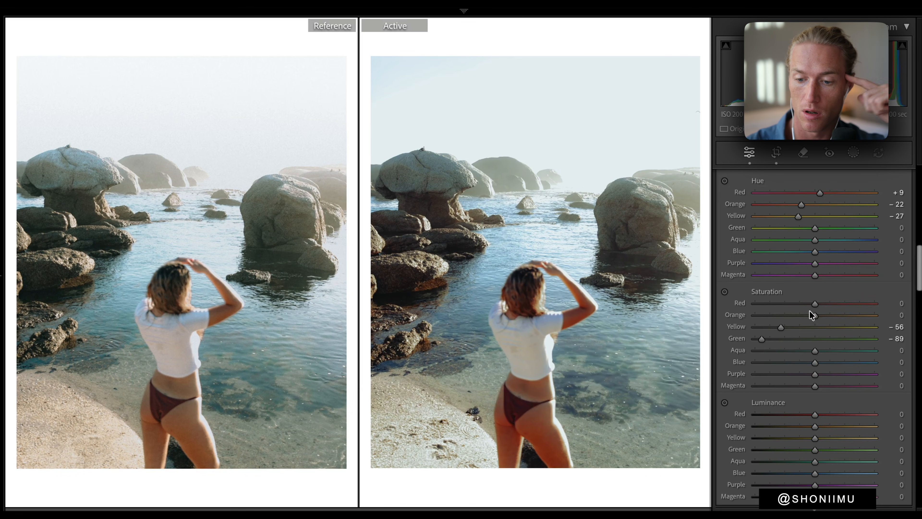
pyautogui.click(804, 315)
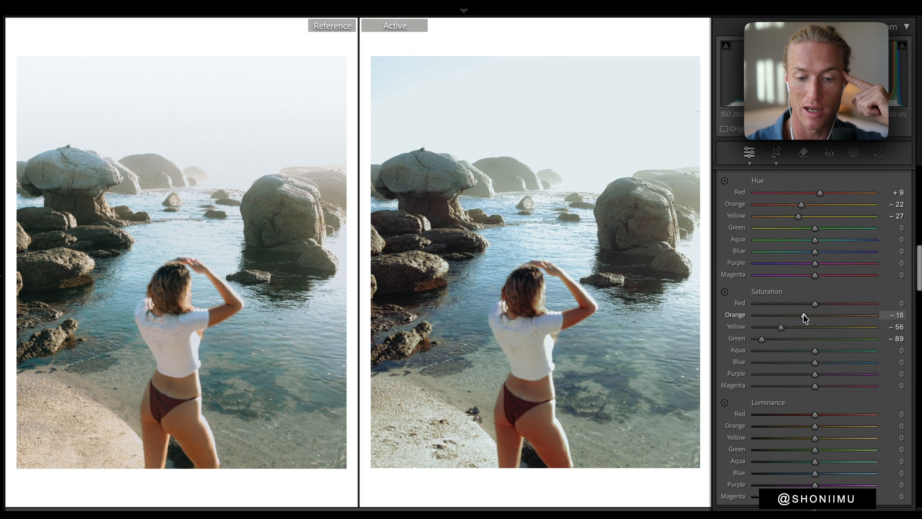
pyautogui.click(829, 426)
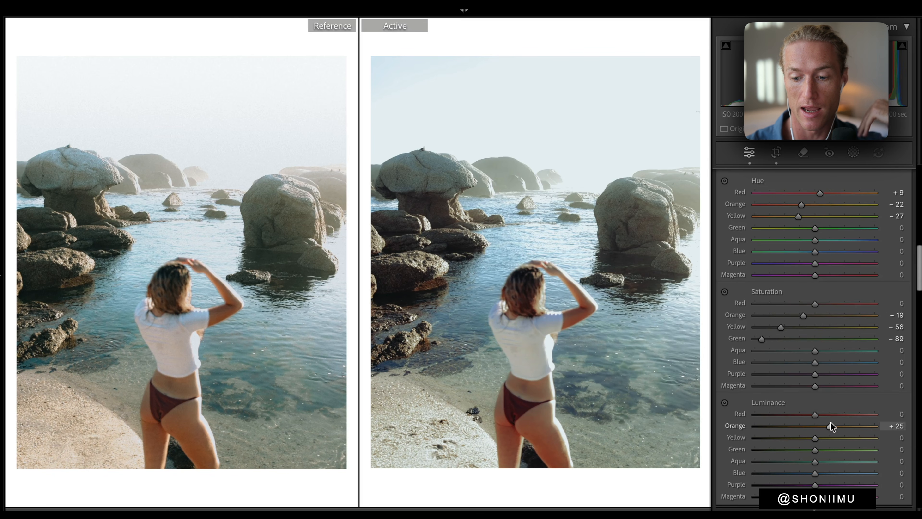
pyautogui.moveTo(831, 427)
pyautogui.mouseDown()
pyautogui.moveTo(816, 431)
pyautogui.moveTo(828, 427)
pyautogui.mouseUp()
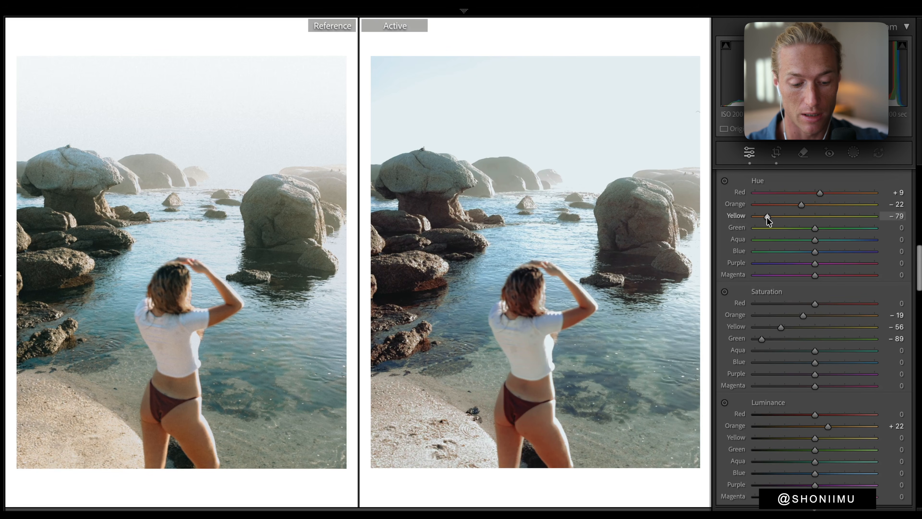
pyautogui.hotkey('ctrl', 'z')
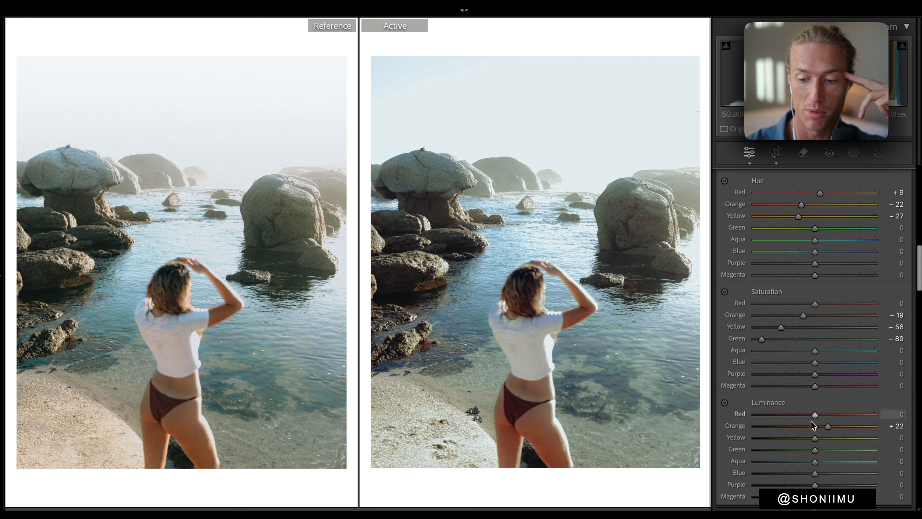
# Step: Set the red luminance to +24, the aqua luminance to +59 and the blue luminance to +56
pyautogui.moveTo(815, 416)
pyautogui.mouseDown()
pyautogui.moveTo(714, 417)
pyautogui.moveTo(695, 434)
pyautogui.moveTo(881, 432)
pyautogui.moveTo(827, 422)
pyautogui.mouseUp()
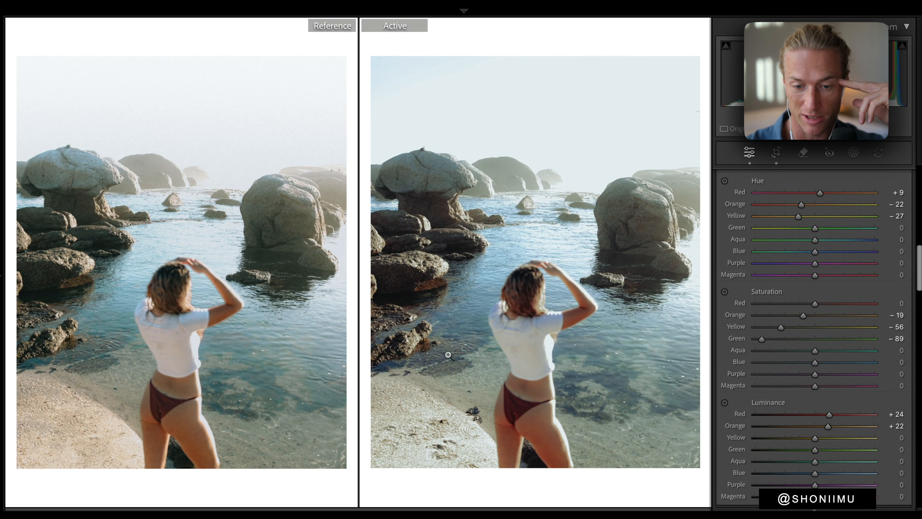
pyautogui.click(843, 473)
pyautogui.click(850, 462)
pyautogui.click(849, 473)
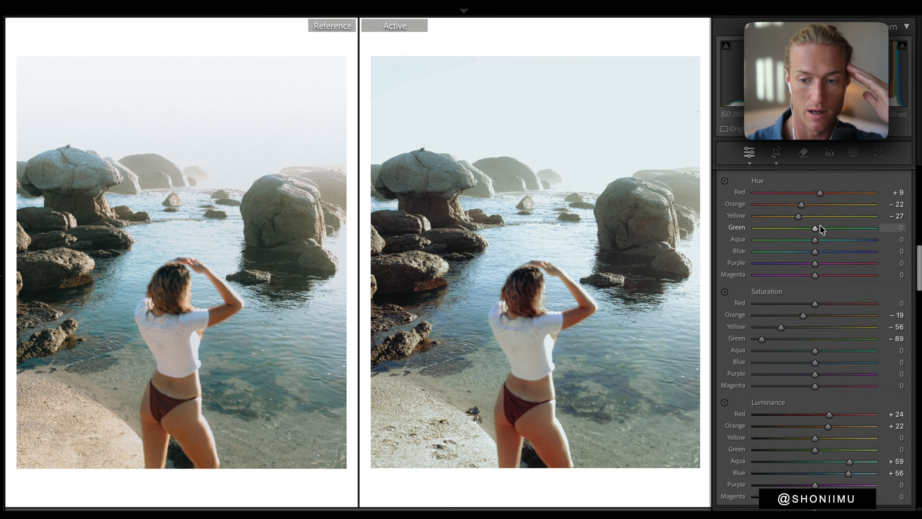
# Step: Set the hues to green +61, aqua −24, blue −28 and purple −55, and the saturations to orange −14, blue −3, purple −29 and magenta −18
pyautogui.moveTo(814, 232); pyautogui.dragTo(851, 225)
pyautogui.moveTo(874, 227); pyautogui.dragTo(851, 228)
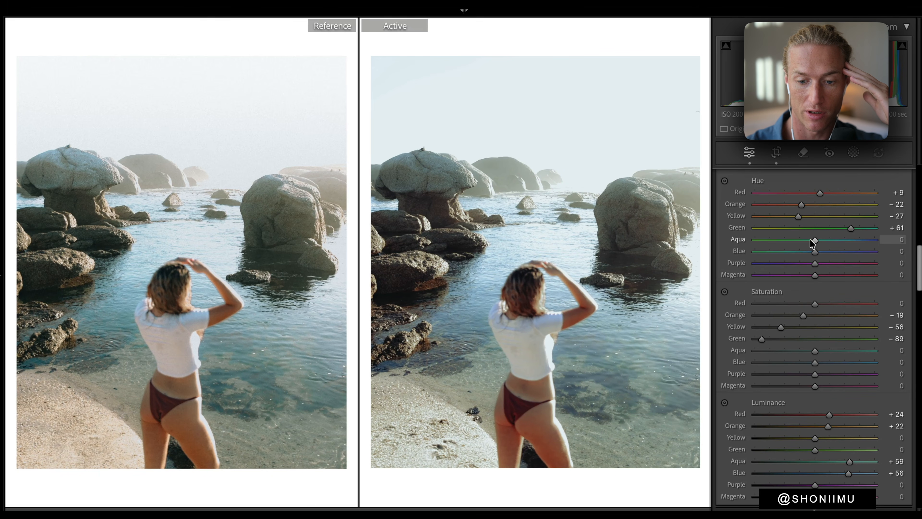
pyautogui.moveTo(814, 240)
pyautogui.mouseDown()
pyautogui.moveTo(715, 247)
pyautogui.moveTo(890, 246)
pyautogui.moveTo(766, 258)
pyautogui.moveTo(800, 247)
pyautogui.mouseUp()
pyautogui.moveTo(815, 251); pyautogui.dragTo(780, 267)
pyautogui.moveTo(815, 352)
pyautogui.mouseDown()
pyautogui.moveTo(921, 367)
pyautogui.moveTo(810, 368)
pyautogui.moveTo(820, 351)
pyautogui.mouseUp()
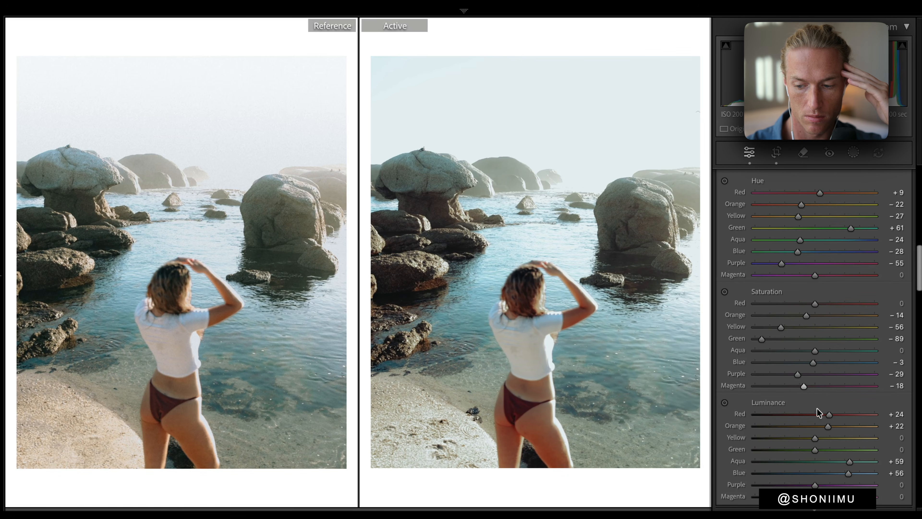
# Step: Compare the shadow colors beneath the large waterside rock close up in the reference and active photos, and return both to the full view
pyautogui.scroll(5, 799, 271)
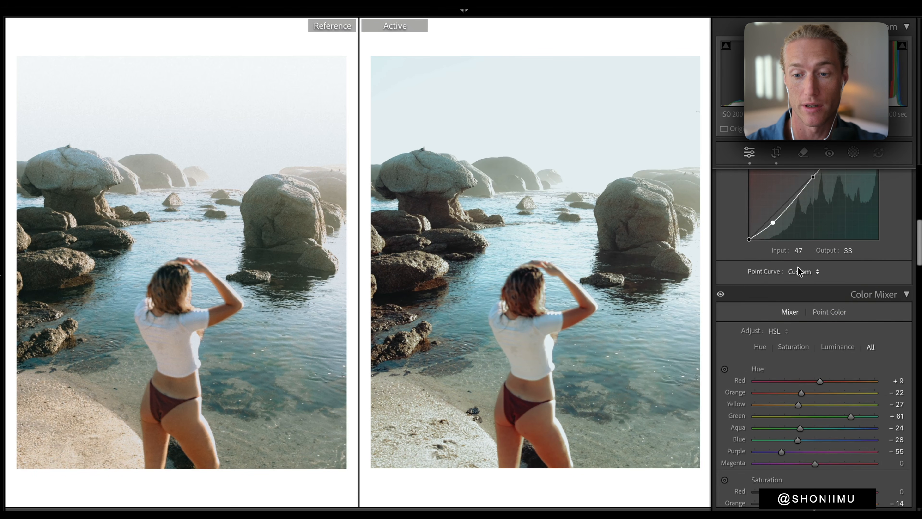
pyautogui.scroll(4, 799, 271)
pyautogui.scroll(-1, 817, 296)
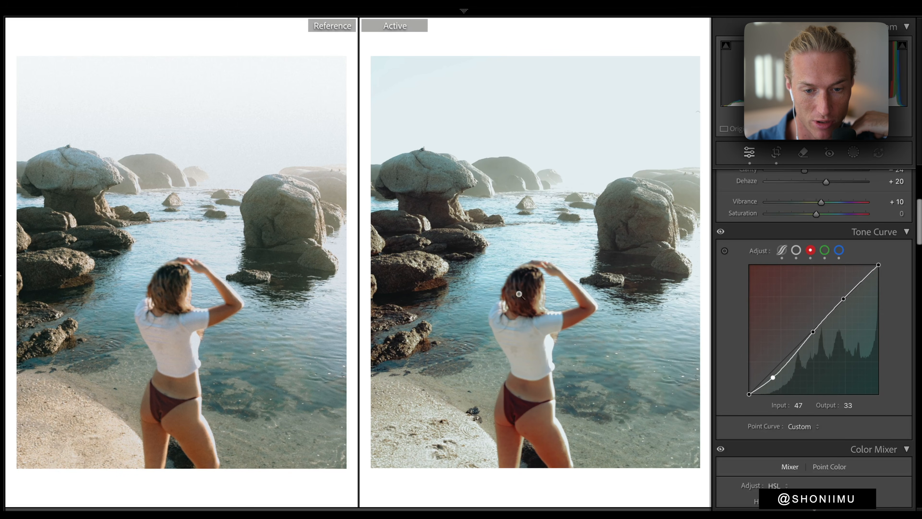
pyautogui.click(60, 280)
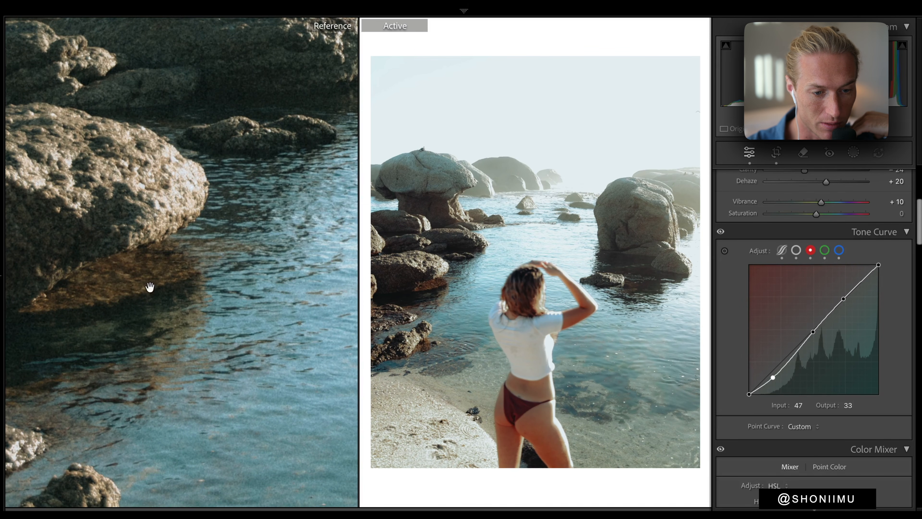
pyautogui.click(443, 284)
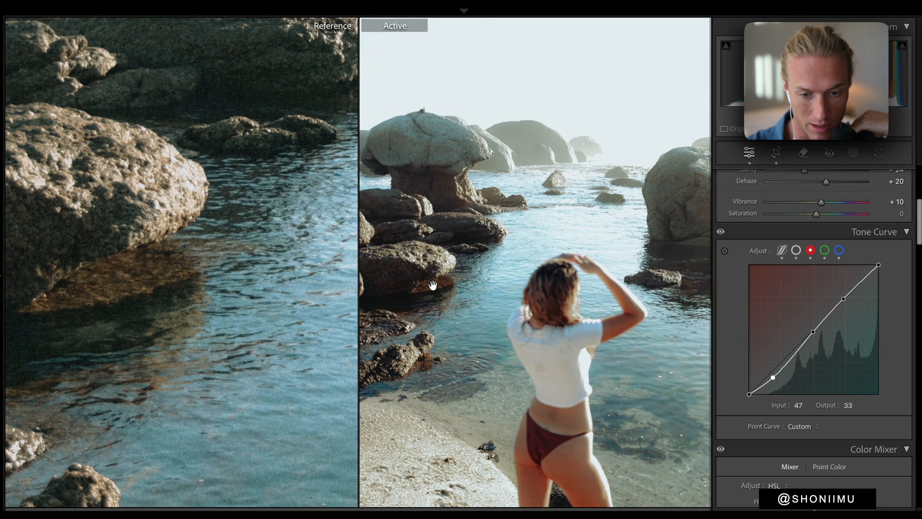
pyautogui.press('super+=')
pyautogui.press('super+=')
pyautogui.moveTo(426, 287); pyautogui.dragTo(584, 278)
pyautogui.press('super+=')
pyautogui.press('super+=')
pyautogui.press('super+=')
pyautogui.moveTo(460, 301); pyautogui.dragTo(616, 239)
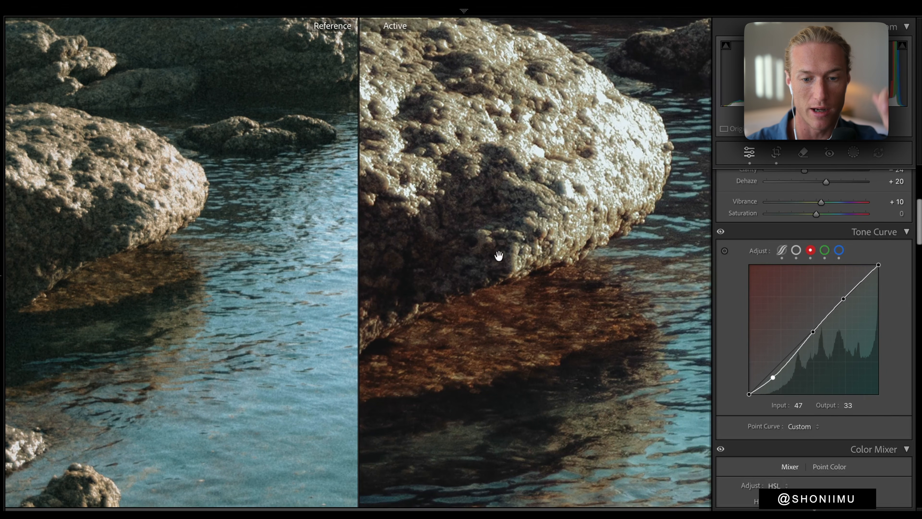
pyautogui.click(432, 336)
pyautogui.click(432, 336)
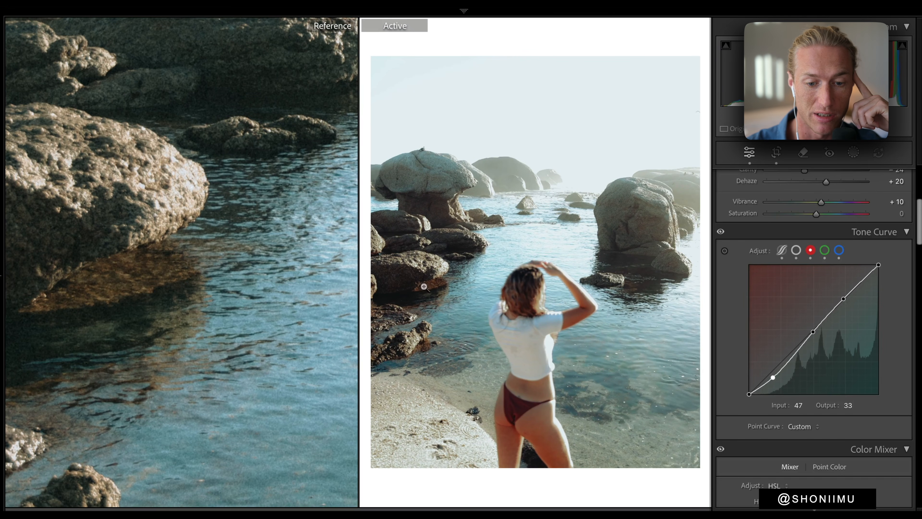
pyautogui.click(125, 277)
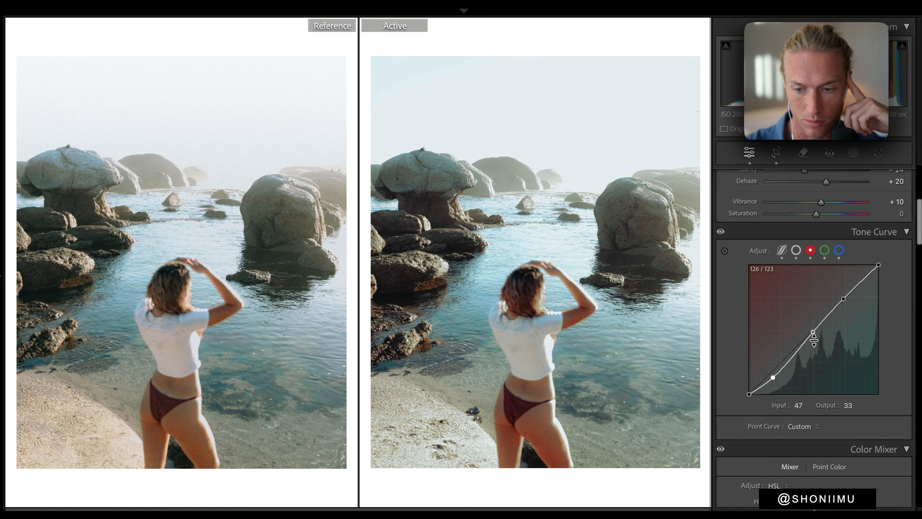
# Step: Set the red curve's midpoint to 123/121 and its shadow point to 44/27, undoing a trial midpoint at 122/113
pyautogui.moveTo(813, 332); pyautogui.dragTo(811, 336)
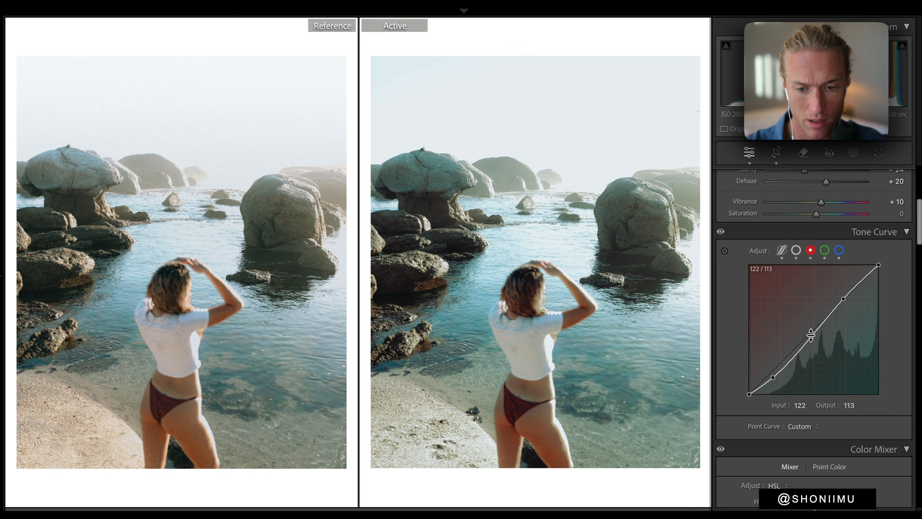
pyautogui.hotkey('ctrl', 'z')
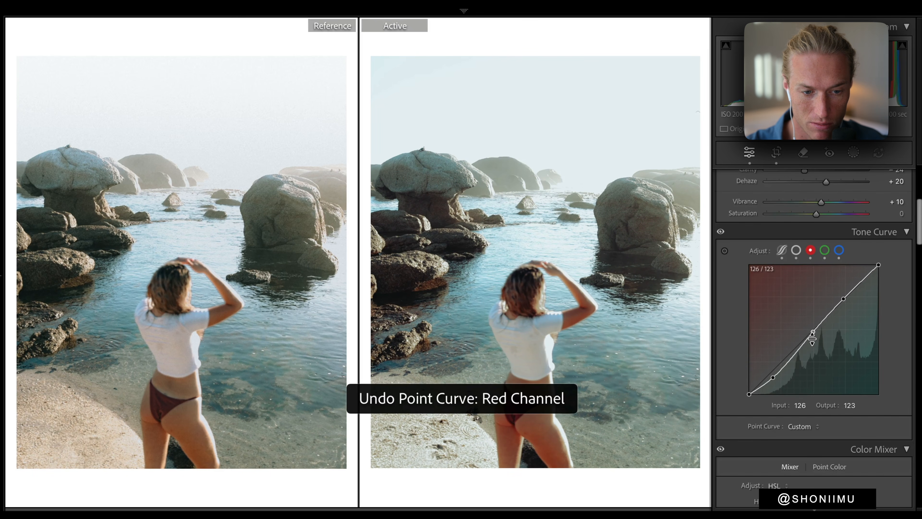
pyautogui.moveTo(811, 331); pyautogui.dragTo(811, 333)
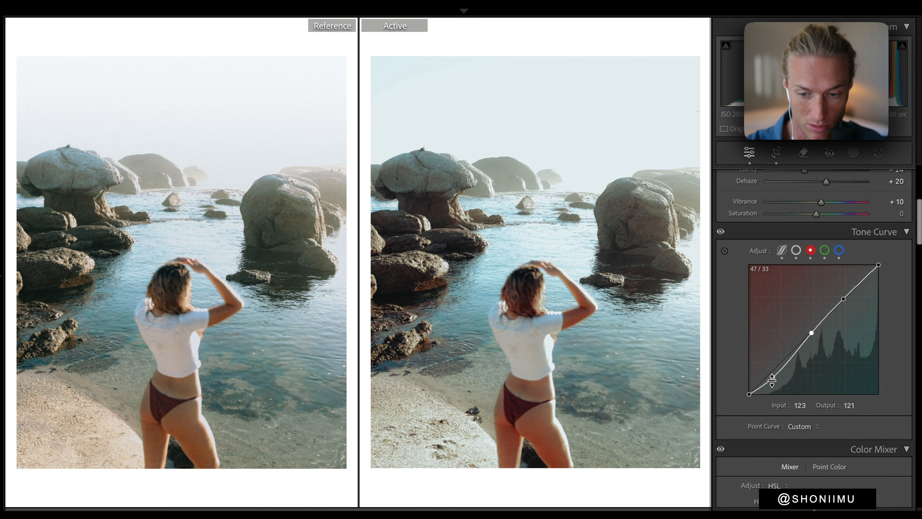
pyautogui.click(773, 378)
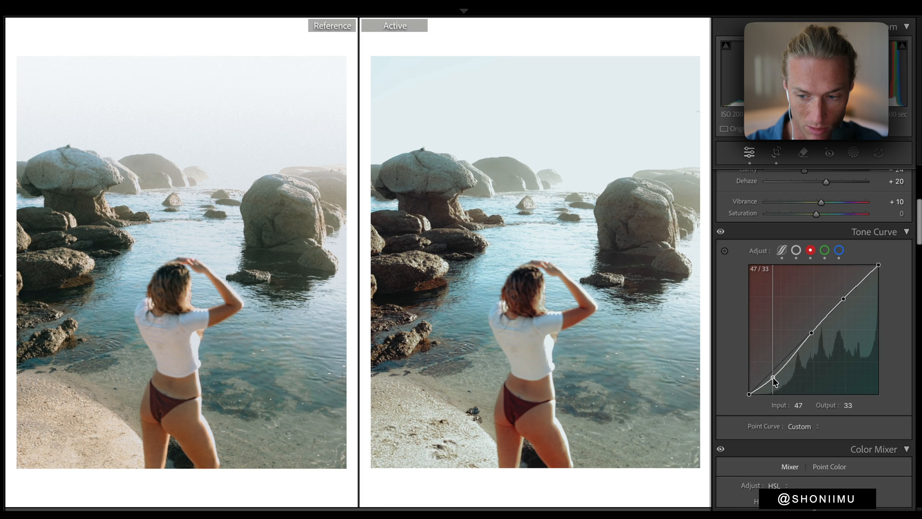
pyautogui.moveTo(773, 377)
pyautogui.mouseDown()
pyautogui.moveTo(769, 363)
pyautogui.moveTo(772, 382)
pyautogui.mouseUp()
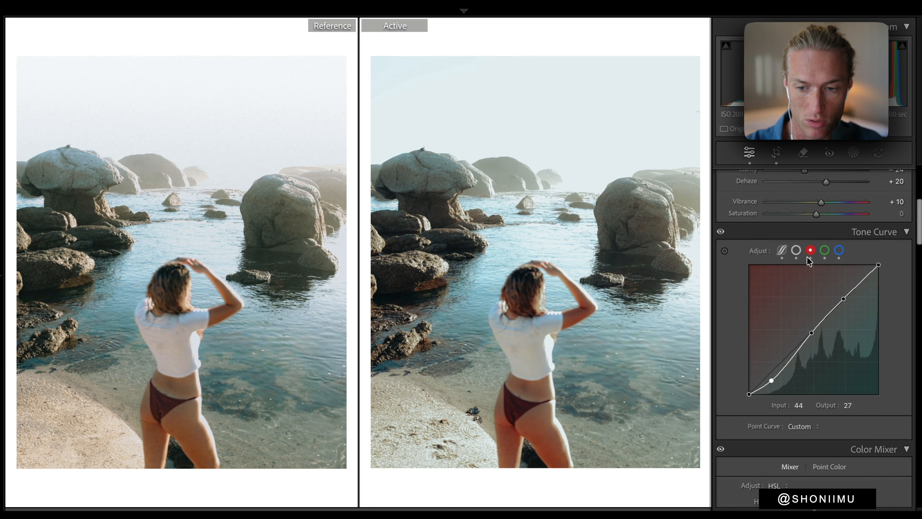
# Step: Set the green curve's midpoint to 123/122 and shadow point to 52/44, and the blue curve's shadow point to 42/36
pyautogui.click(825, 250)
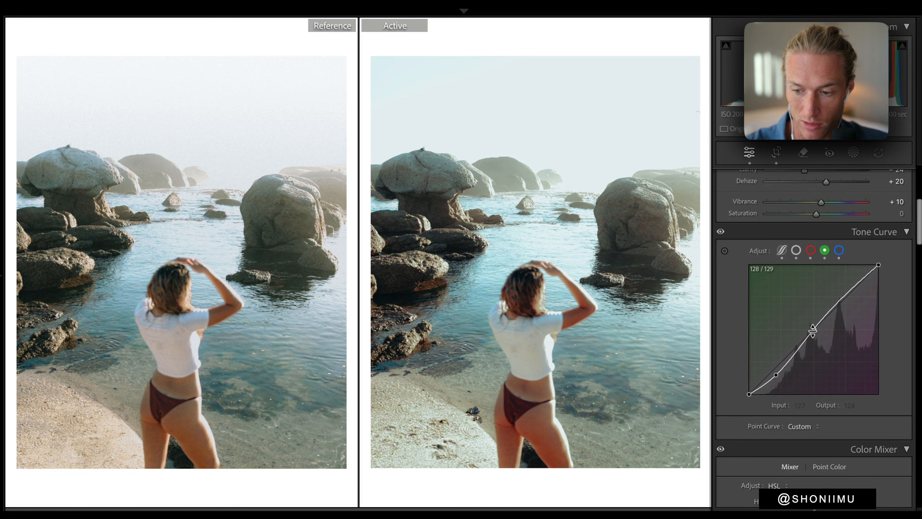
pyautogui.moveTo(813, 326); pyautogui.dragTo(812, 333)
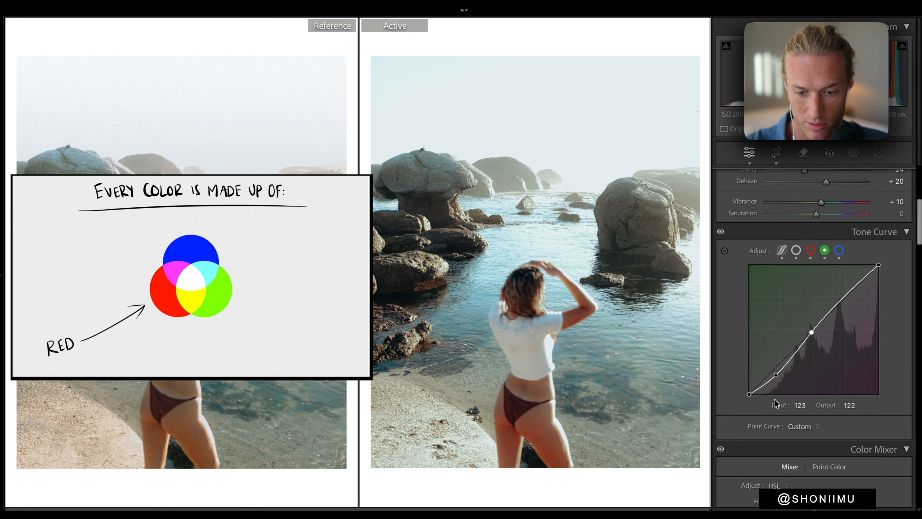
pyautogui.moveTo(776, 372); pyautogui.dragTo(774, 373)
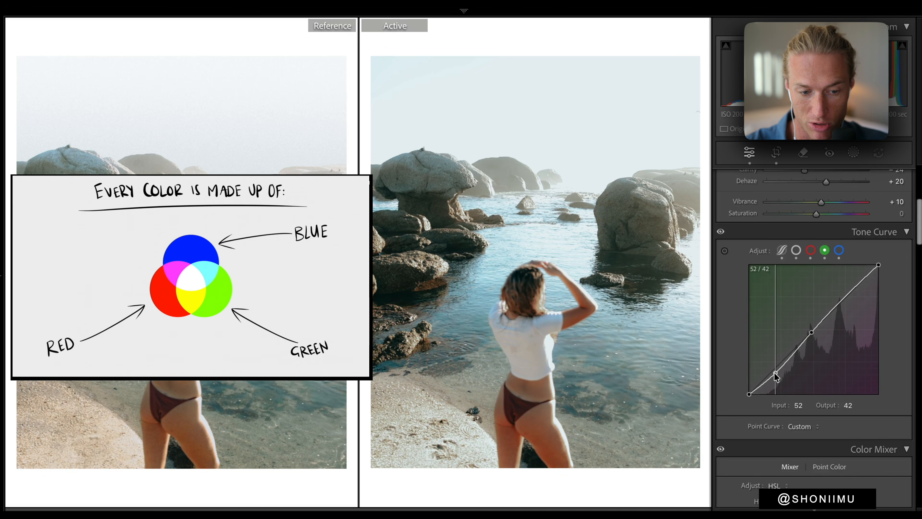
pyautogui.moveTo(774, 371); pyautogui.dragTo(775, 371)
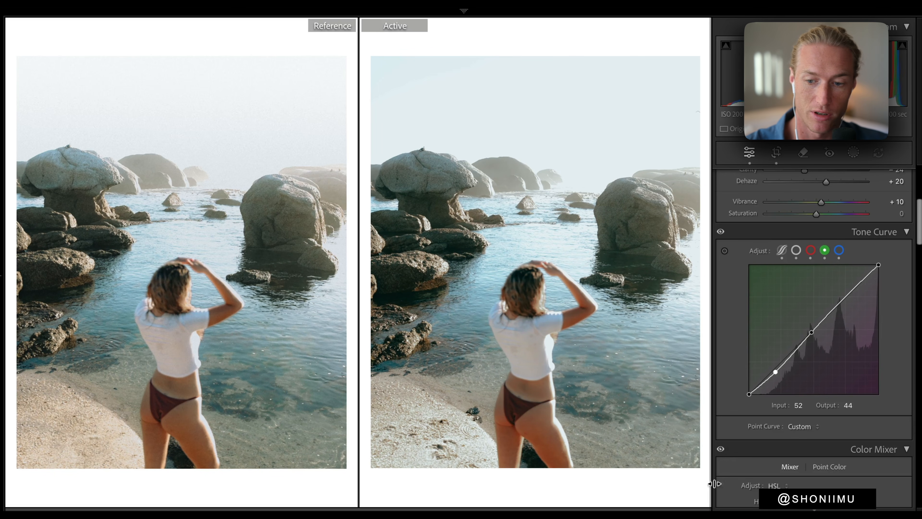
pyautogui.click(839, 251)
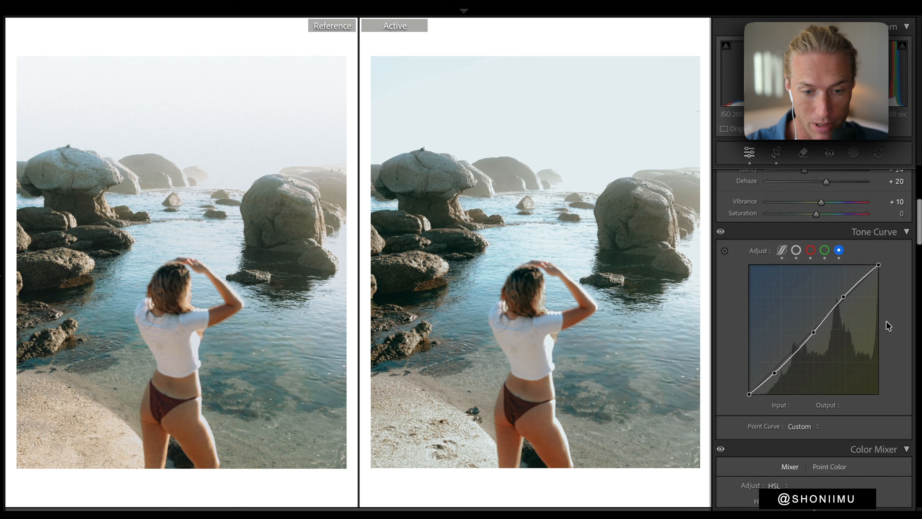
pyautogui.moveTo(774, 373); pyautogui.dragTo(770, 376)
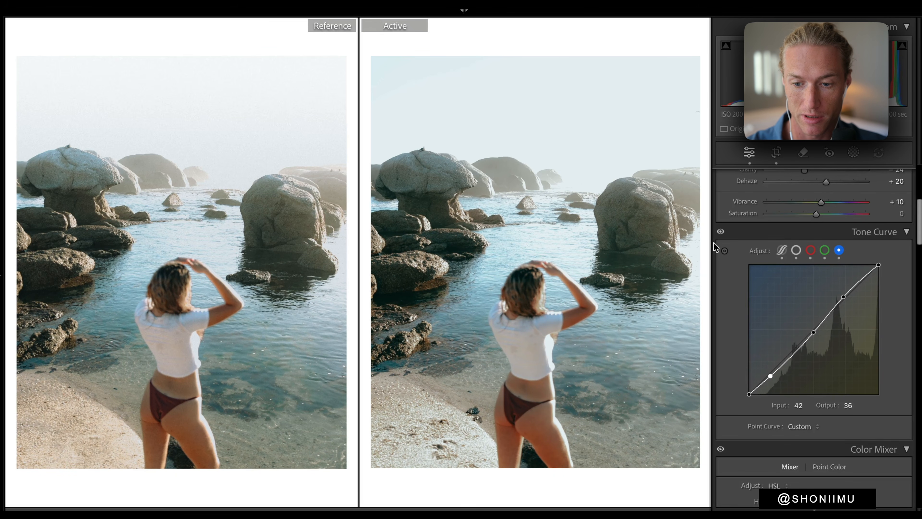
# Step: Compare the active photo with the tone curve and the basic adjustments each switched off and on
pyautogui.click(721, 232)
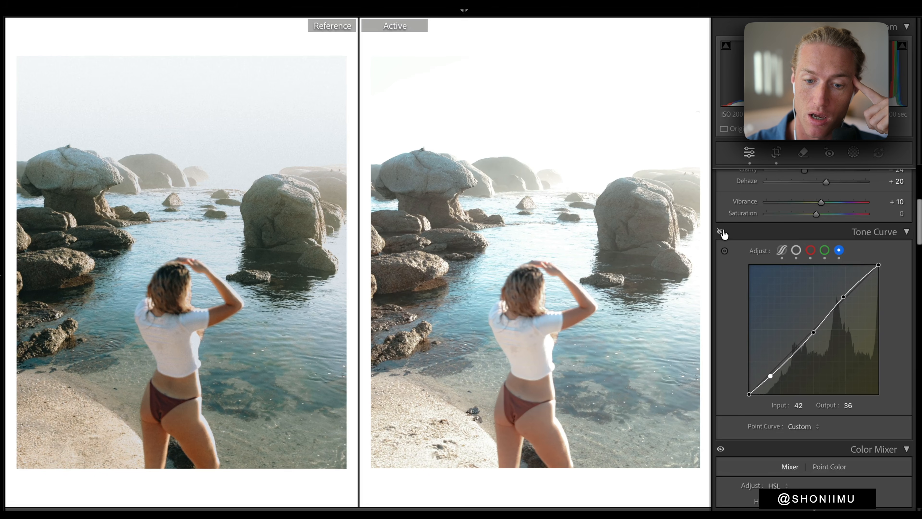
pyautogui.click(721, 231)
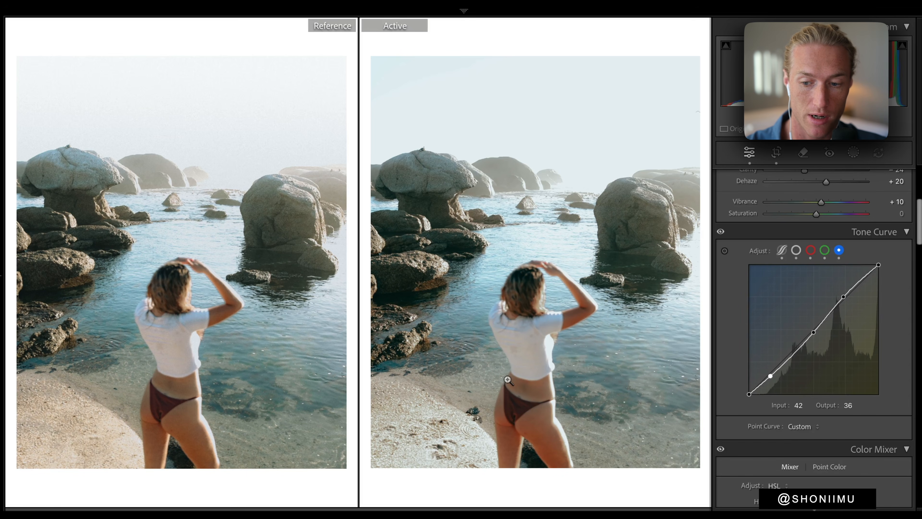
pyautogui.click(722, 232)
pyautogui.scroll(5, 743, 196)
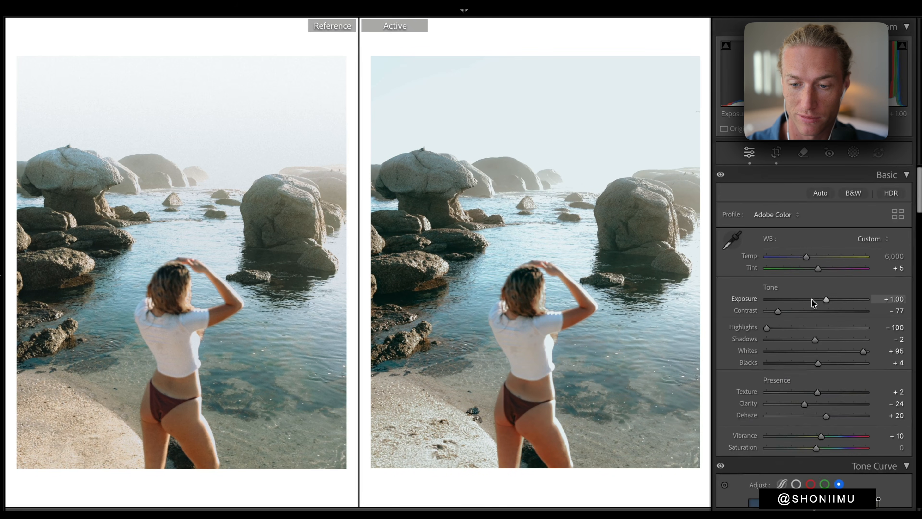
pyautogui.click(720, 175)
pyautogui.click(721, 175)
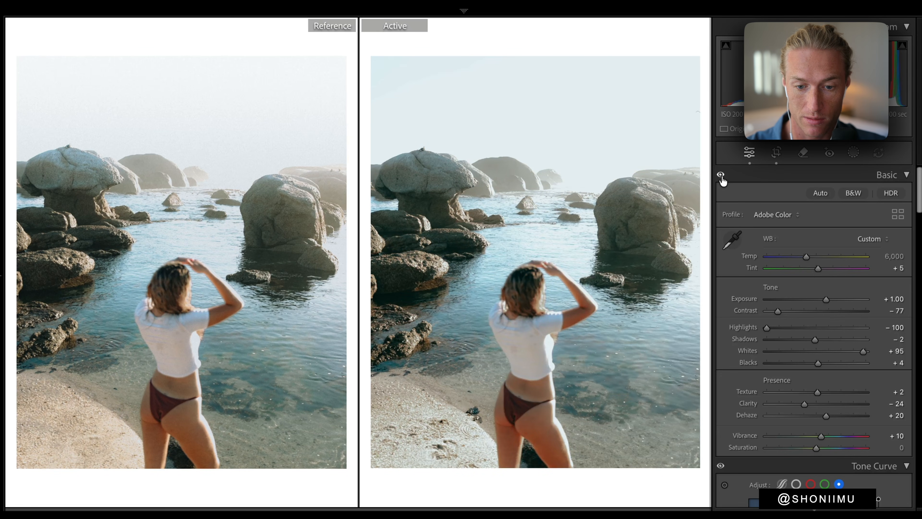
pyautogui.scroll(-5, 815, 292)
pyautogui.scroll(2, 819, 363)
pyautogui.scroll(3, 772, 305)
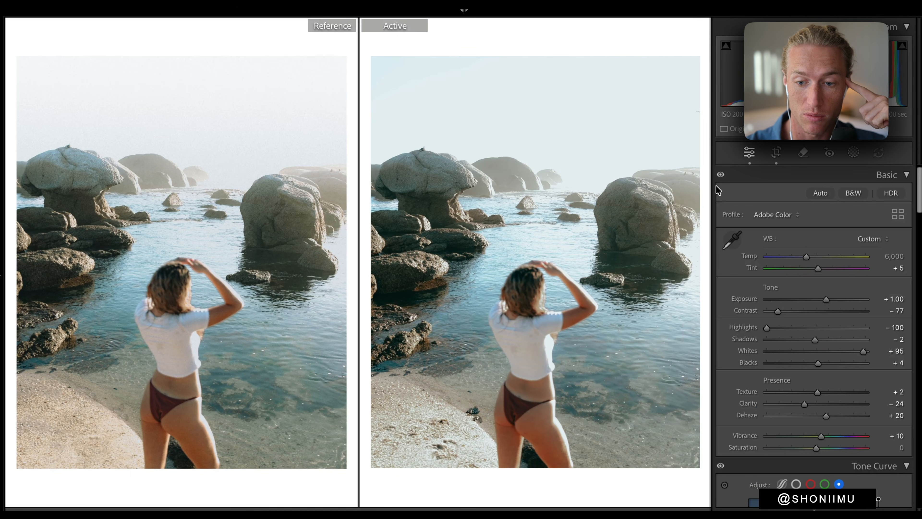
pyautogui.click(721, 176)
pyautogui.click(721, 175)
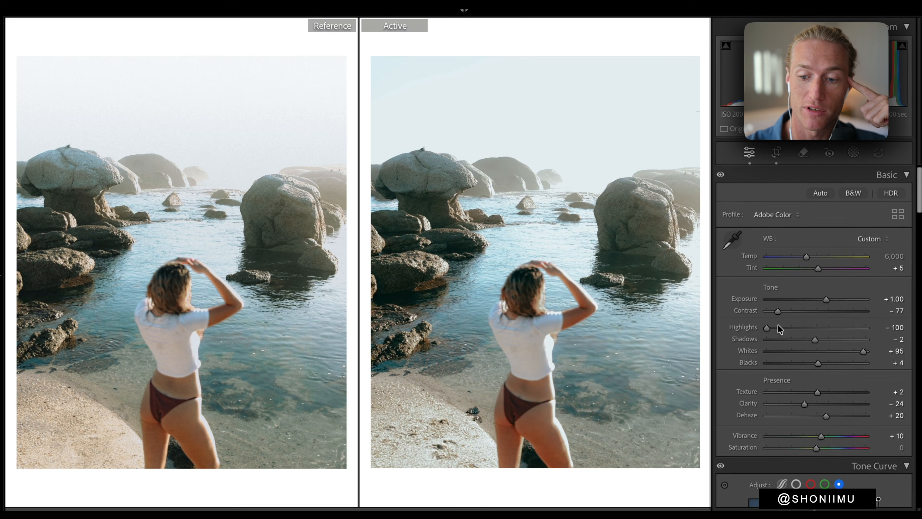
# Step: Compare the active photo with the color mixer adjustments switched off and on
pyautogui.scroll(-4, 803, 337)
pyautogui.scroll(-4, 892, 307)
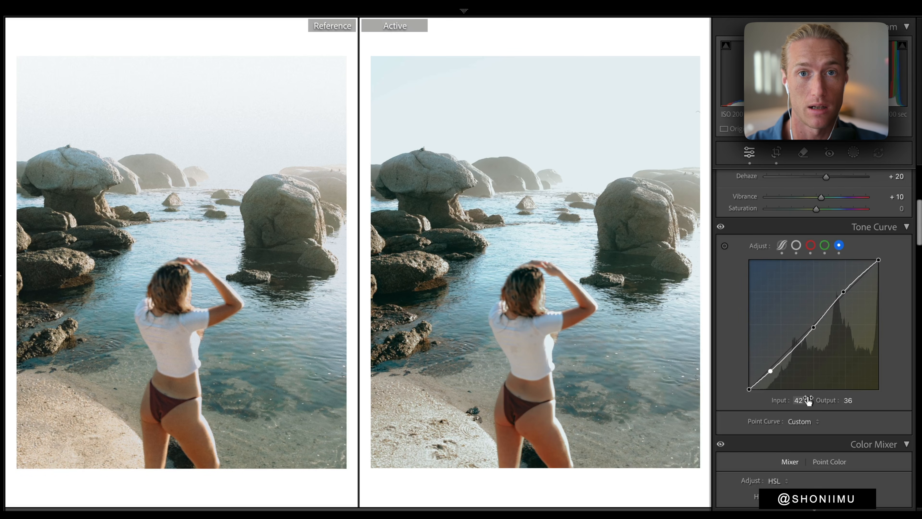
pyautogui.scroll(-9, 781, 327)
pyautogui.scroll(5, 745, 235)
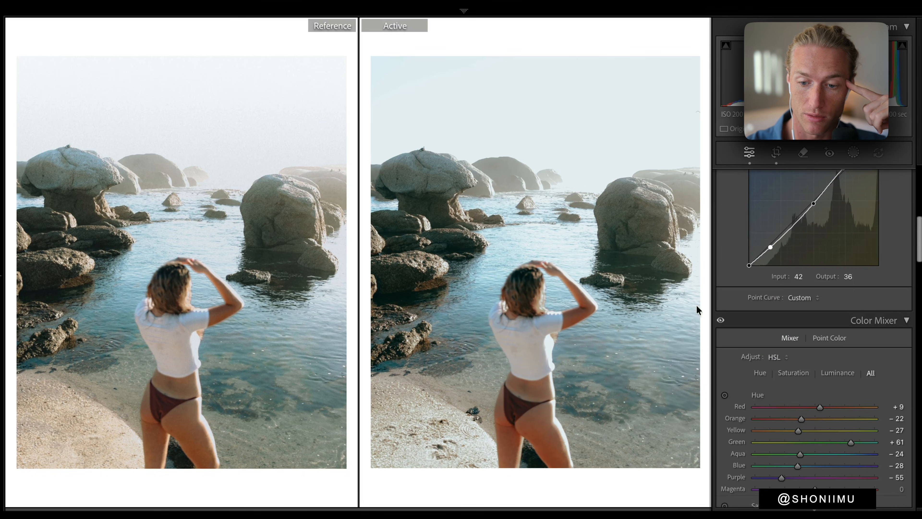
pyautogui.click(721, 321)
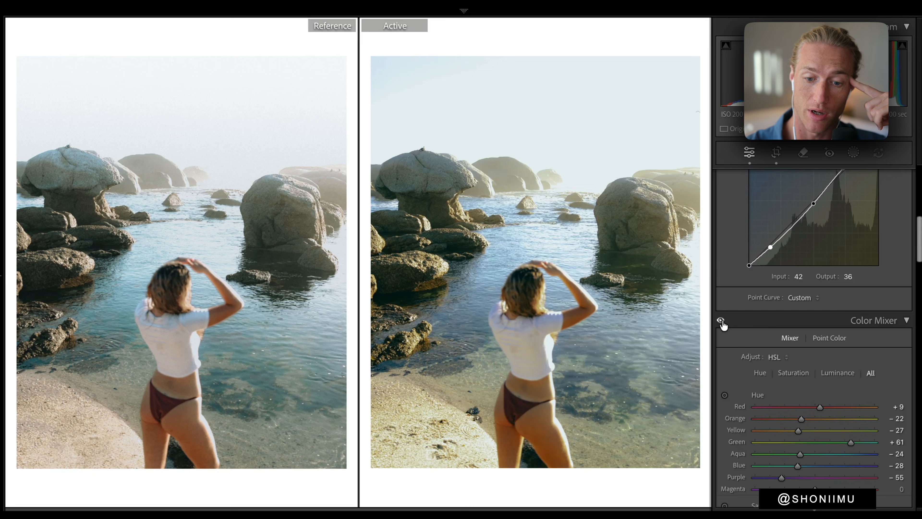
pyautogui.click(721, 322)
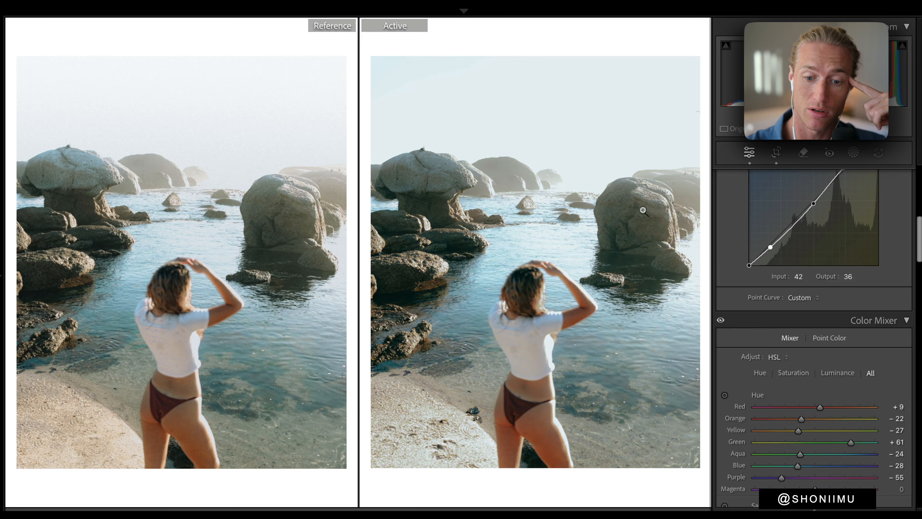
pyautogui.click(720, 321)
pyautogui.click(720, 321)
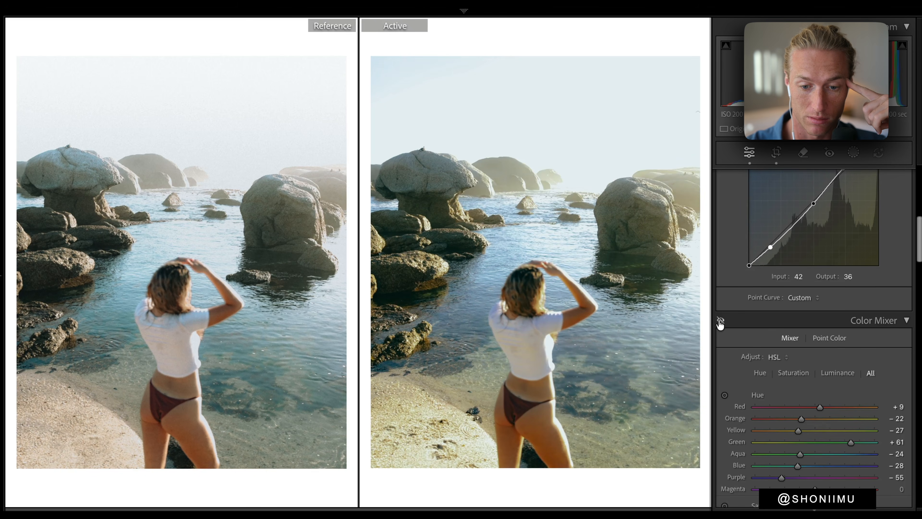
# Step: Set the grain amount to 32 in the photo's effects
pyautogui.scroll(-10, 720, 319)
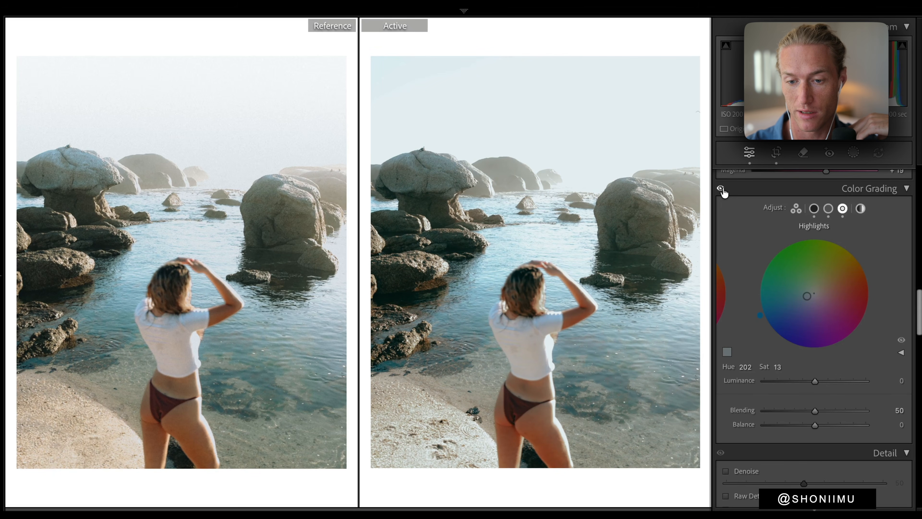
pyautogui.scroll(-15, 721, 191)
pyautogui.moveTo(765, 412); pyautogui.dragTo(801, 412)
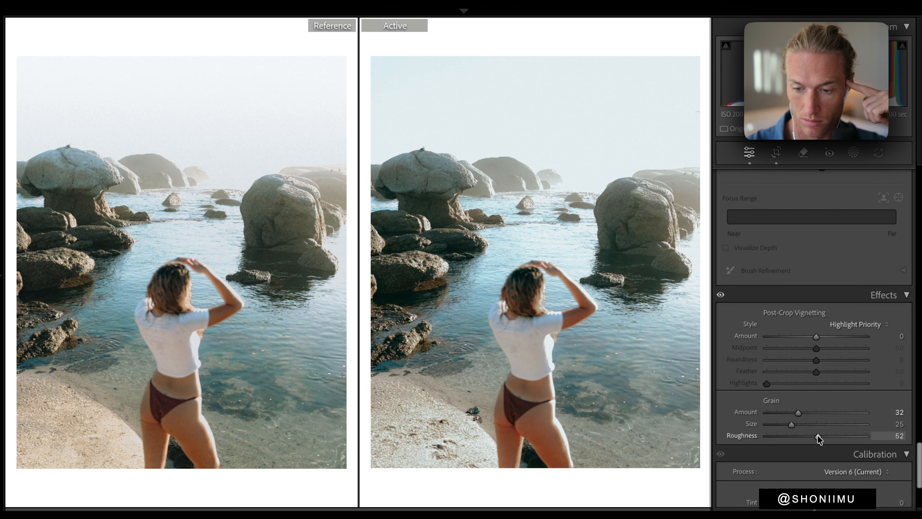
# Step: Set the grain roughness to 56 in the photo's effects
pyautogui.moveTo(817, 435); pyautogui.dragTo(822, 435)
pyautogui.scroll(-4, 815, 406)
pyautogui.scroll(4, 824, 354)
pyautogui.scroll(-4, 809, 356)
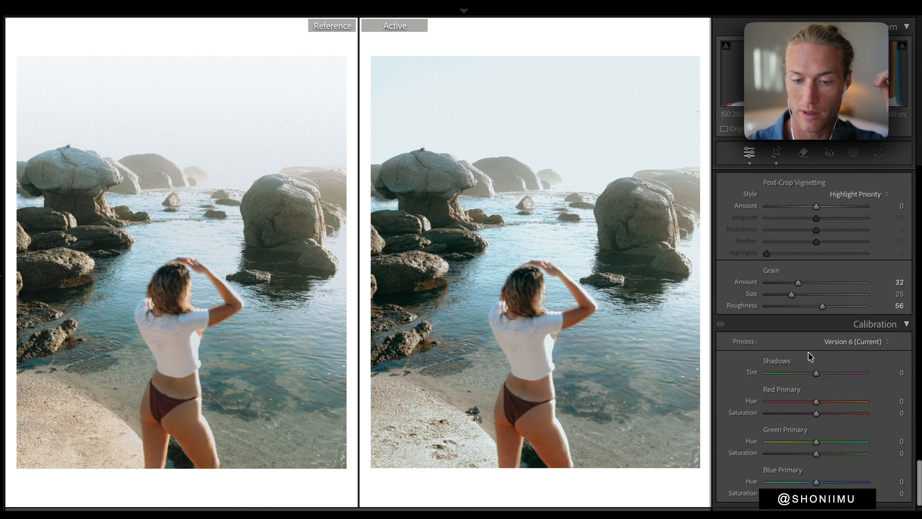
# Step: Raise the red primary saturation to +10 in the calibration settings
pyautogui.moveTo(815, 415)
pyautogui.mouseDown()
pyautogui.moveTo(799, 415)
pyautogui.moveTo(850, 414)
pyautogui.moveTo(817, 414)
pyautogui.mouseUp()
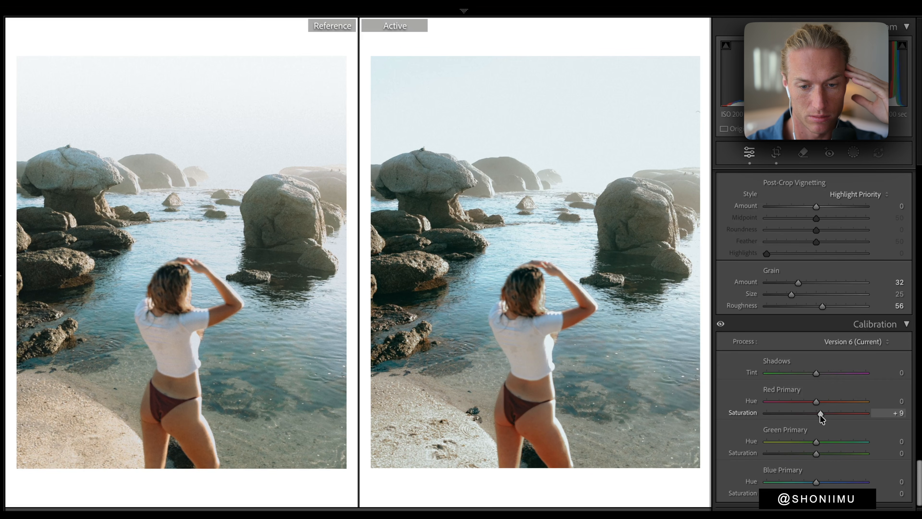
pyautogui.scroll(7, 814, 415)
pyautogui.scroll(5, 815, 419)
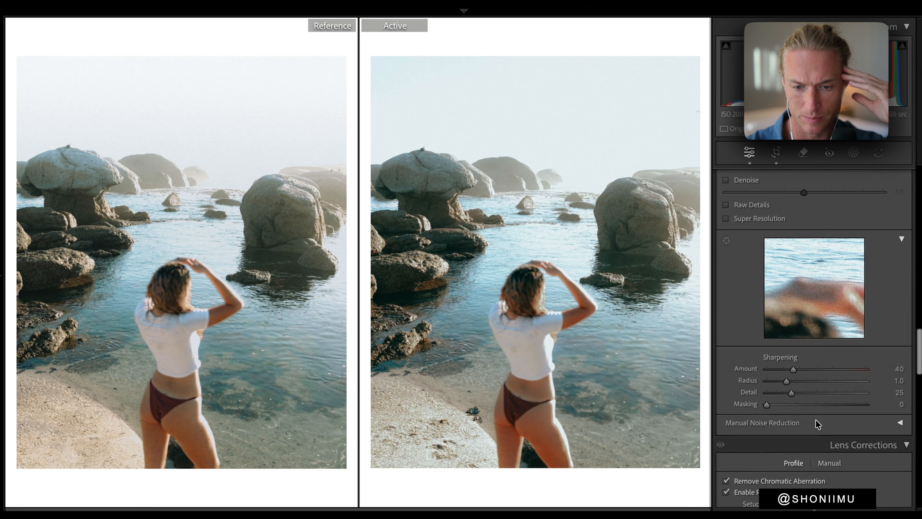
pyautogui.scroll(-10, 814, 434)
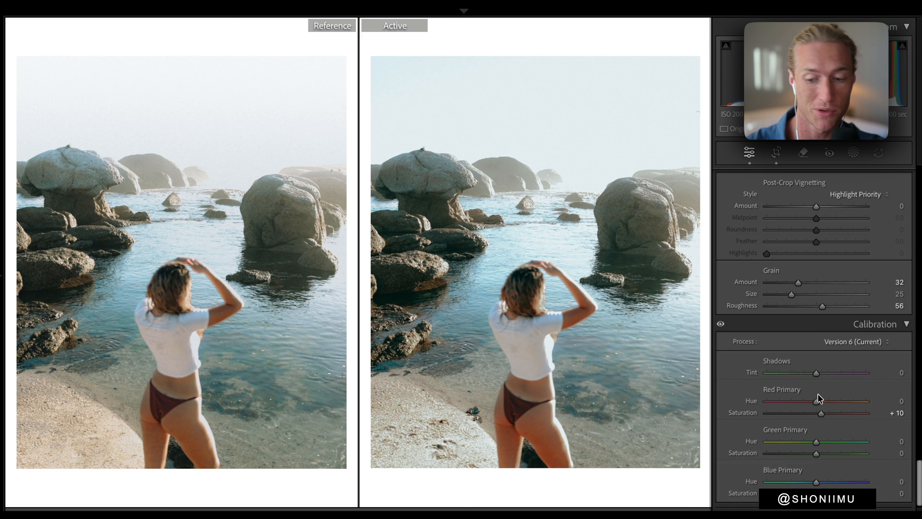
# Step: Try the red primary saturation at its maximum of +100 and undo the change
pyautogui.moveTo(821, 413); pyautogui.dragTo(871, 414)
pyautogui.hotkey('ctrl', 'z')
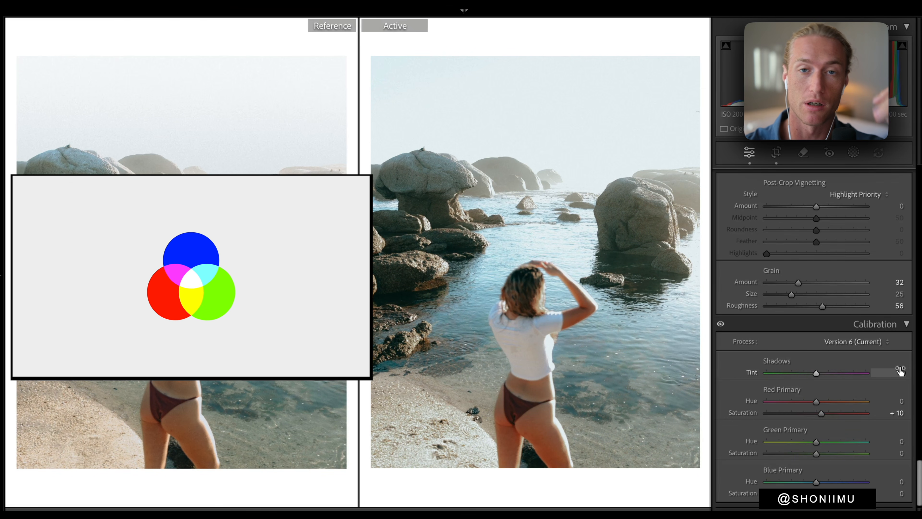
pyautogui.scroll(1, 900, 367)
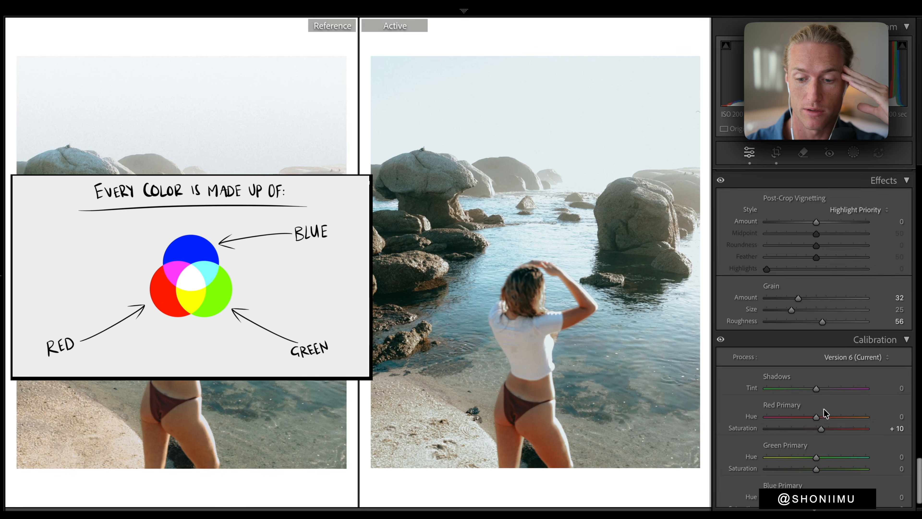
pyautogui.moveTo(822, 429); pyautogui.dragTo(868, 430)
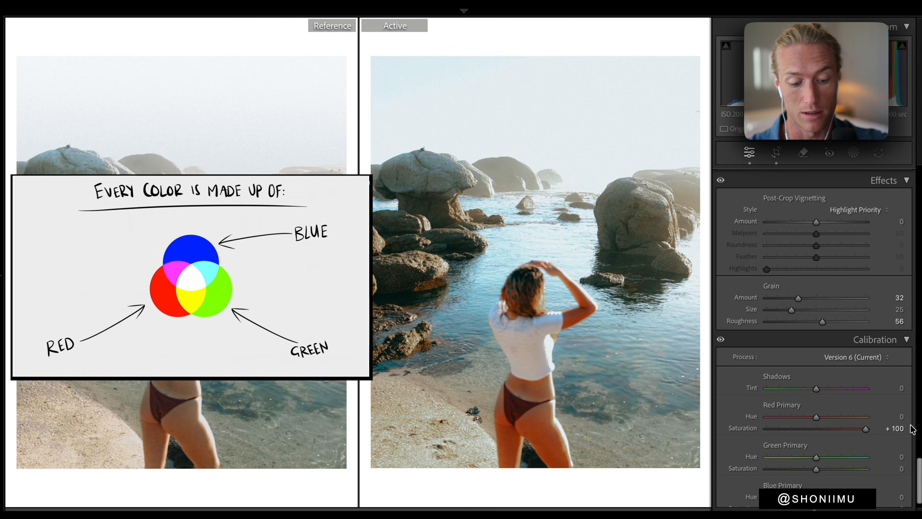
pyautogui.hotkey('ctrl', 'z')
# Step: Lower the midpoint of the red tone curve to 120/113
pyautogui.scroll(10, 730, 380)
pyautogui.scroll(-5, 775, 358)
pyautogui.scroll(4, 775, 358)
pyautogui.scroll(-3, 772, 327)
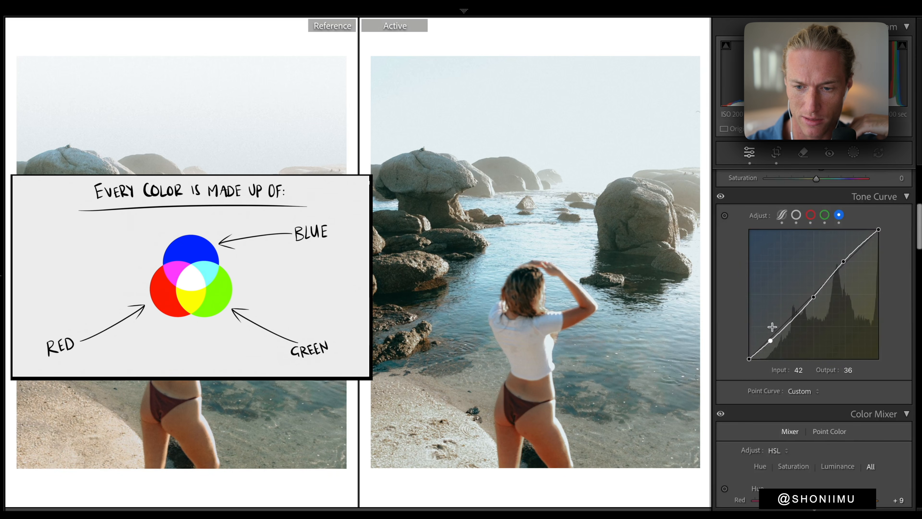
pyautogui.click(811, 215)
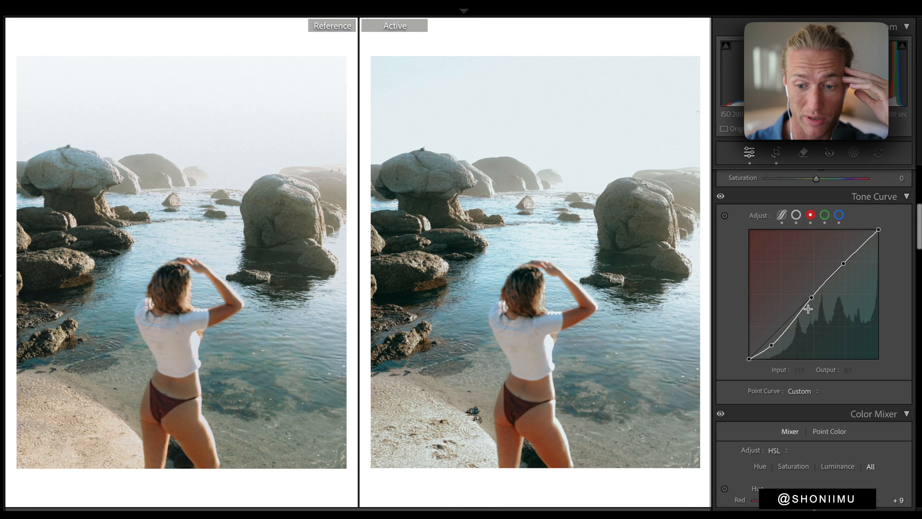
pyautogui.click(810, 298)
pyautogui.moveTo(810, 298); pyautogui.dragTo(811, 300)
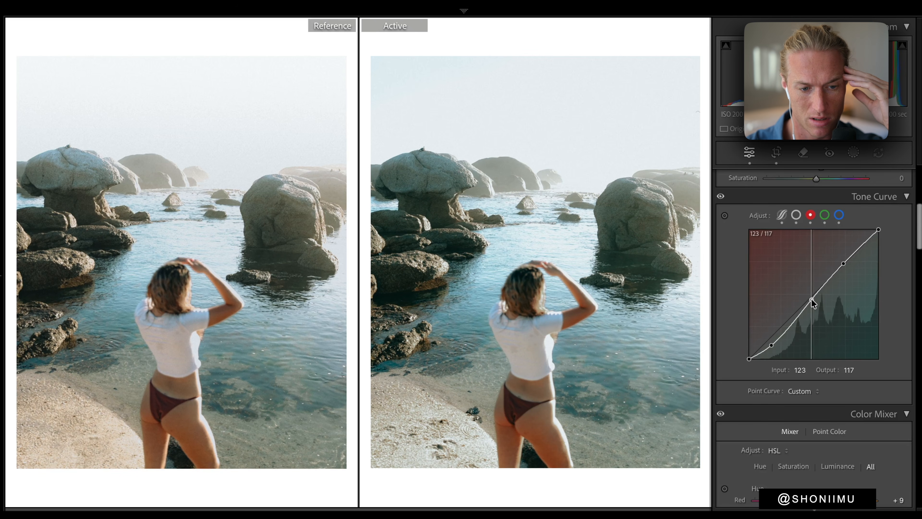
pyautogui.hotkey('ctrl', 'z')
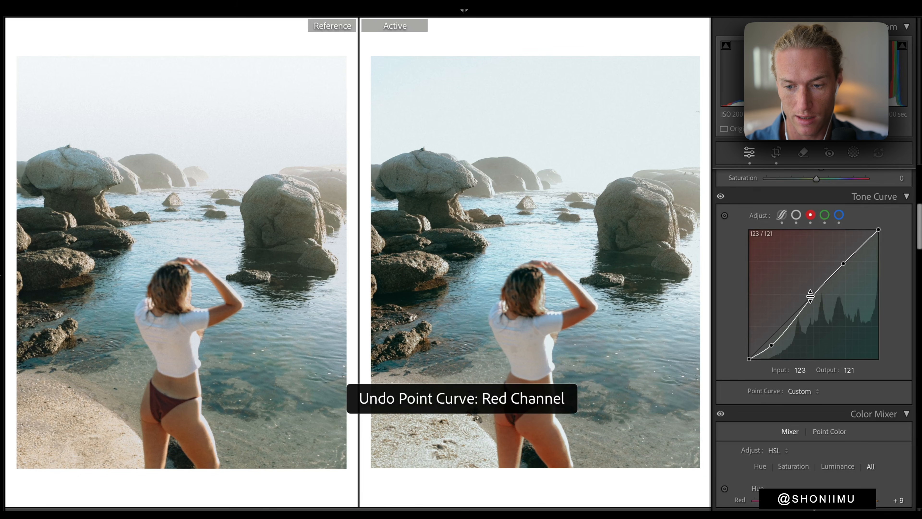
pyautogui.click(810, 298)
pyautogui.moveTo(811, 298); pyautogui.dragTo(809, 301)
pyautogui.click(810, 298)
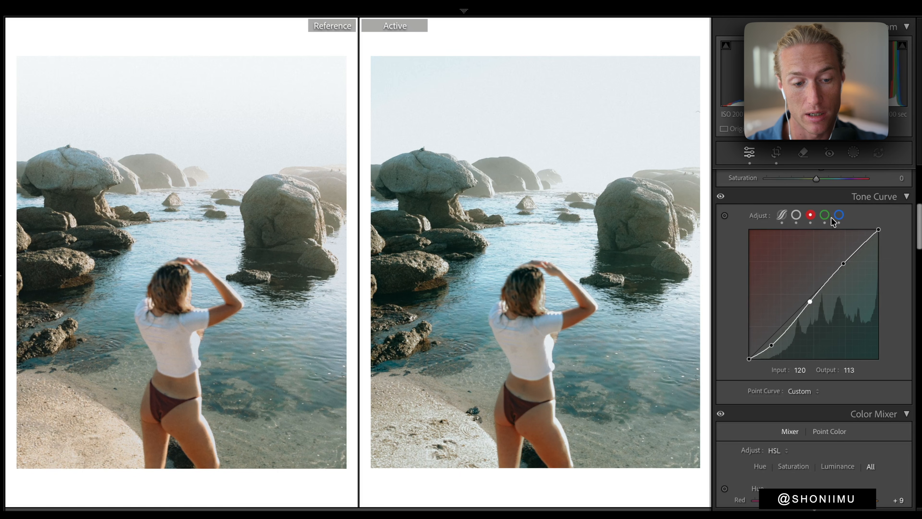
# Step: Try the blue curve's highlight point at 197/177, then without that point, and restore it
pyautogui.click(839, 215)
pyautogui.hotkey('ctrl', 'z')
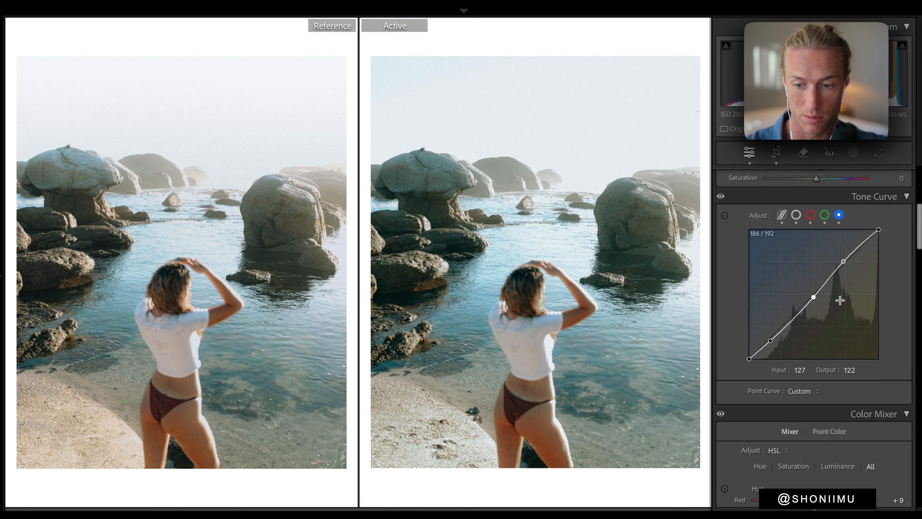
pyautogui.moveTo(842, 261); pyautogui.dragTo(846, 270)
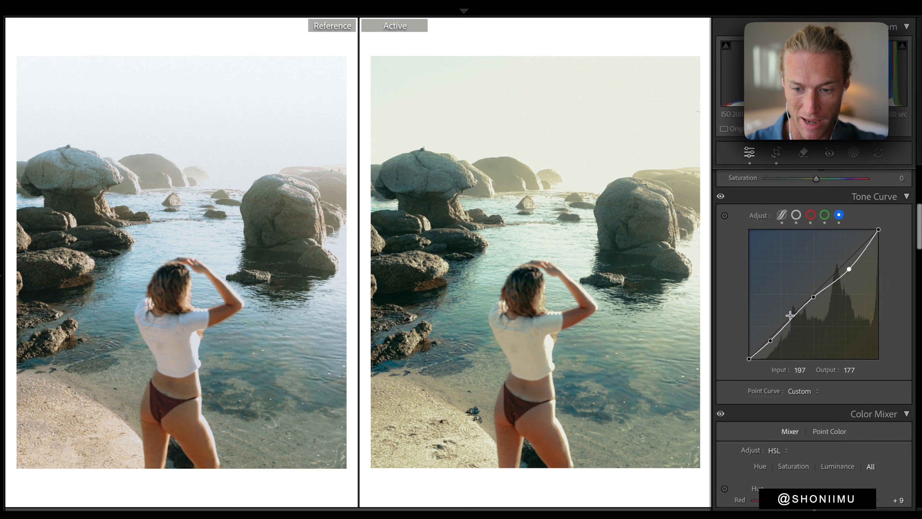
pyautogui.doubleClick(849, 269)
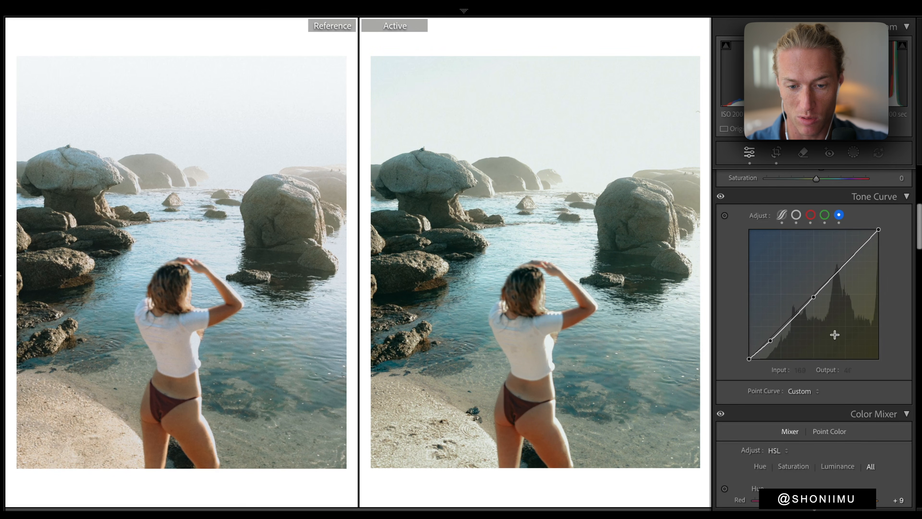
pyautogui.hotkey('ctrl', 'z')
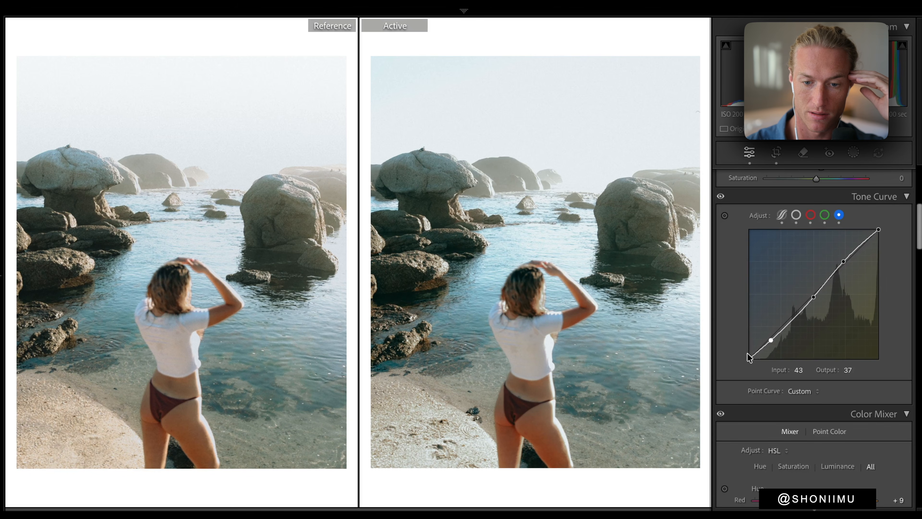
# Step: Set the green tone curve's shadow point to 52/46
pyautogui.click(825, 215)
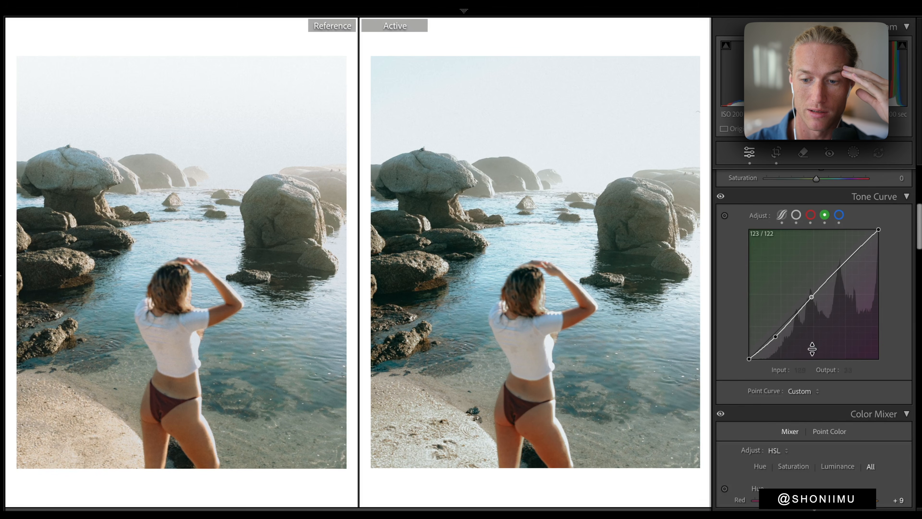
pyautogui.click(811, 214)
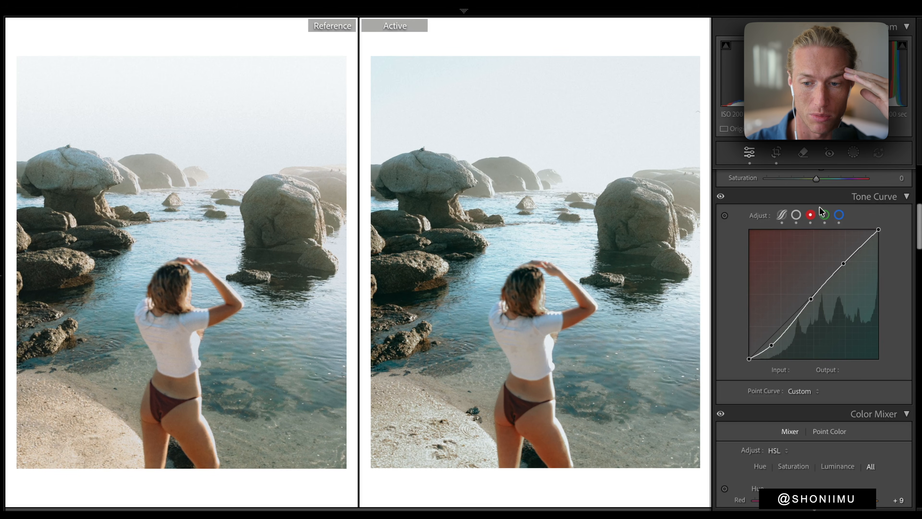
pyautogui.click(825, 215)
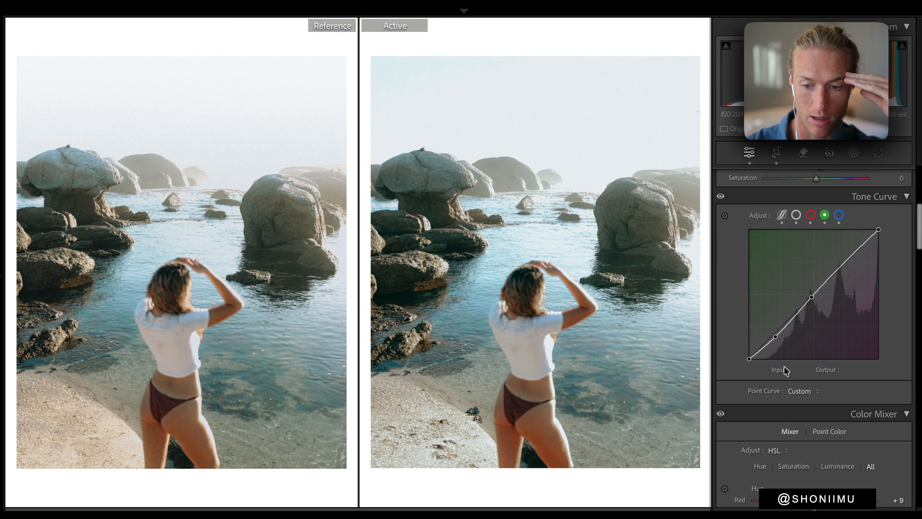
pyautogui.click(775, 335)
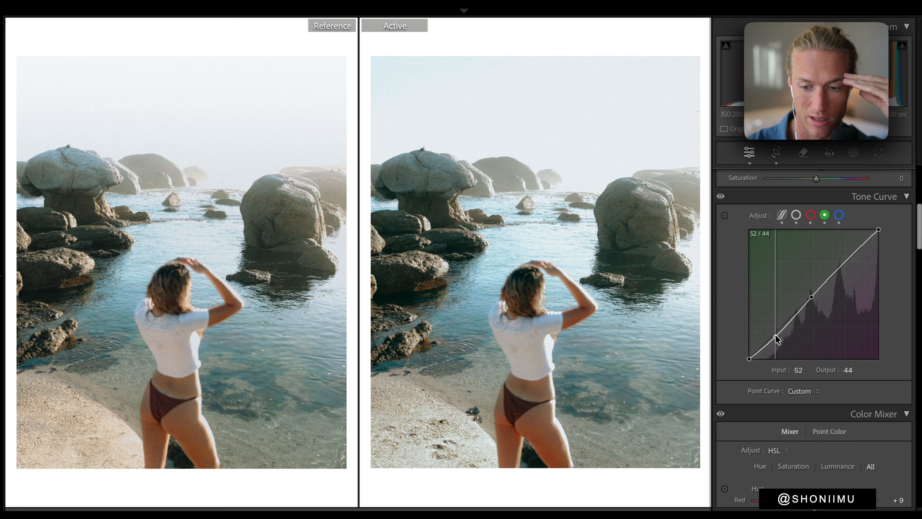
pyautogui.moveTo(775, 334); pyautogui.dragTo(774, 336)
pyautogui.hotkey('ctrl', 'z')
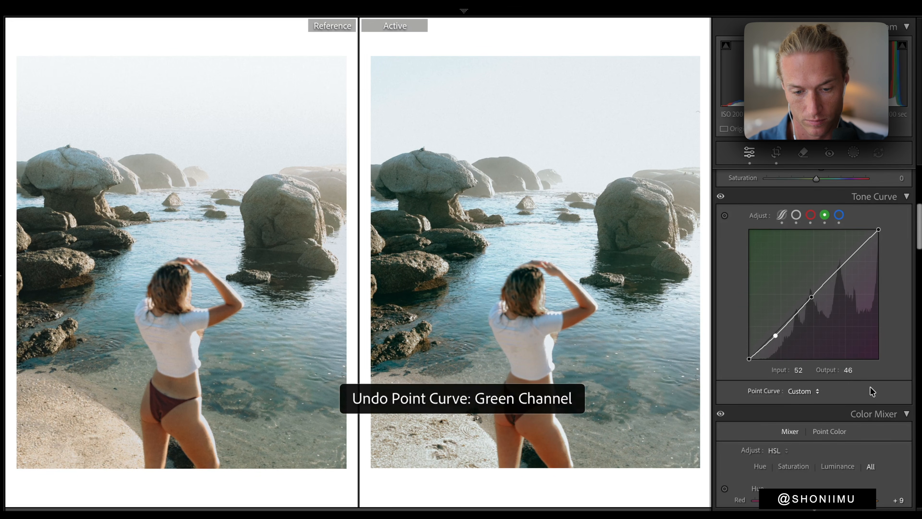
# Step: Warm the white balance by setting the temperature to 6,224
pyautogui.scroll(6, 802, 292)
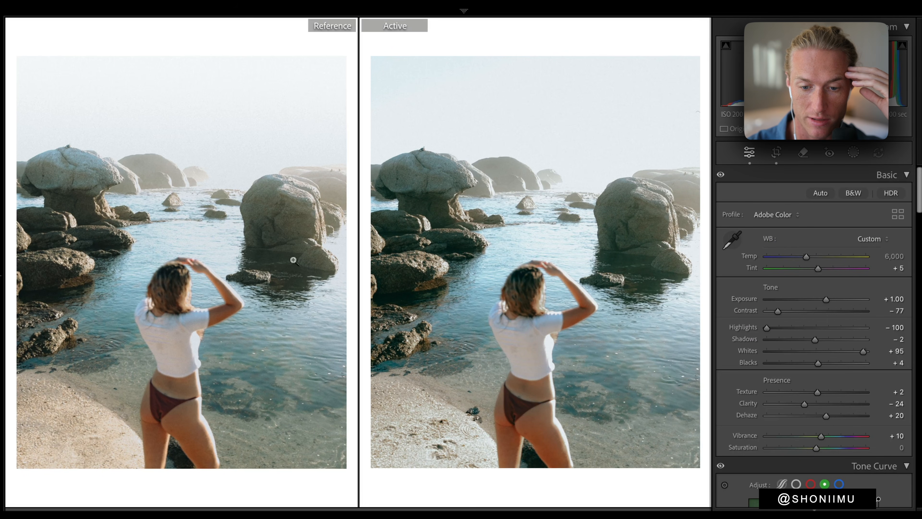
pyautogui.moveTo(807, 257); pyautogui.dragTo(809, 258)
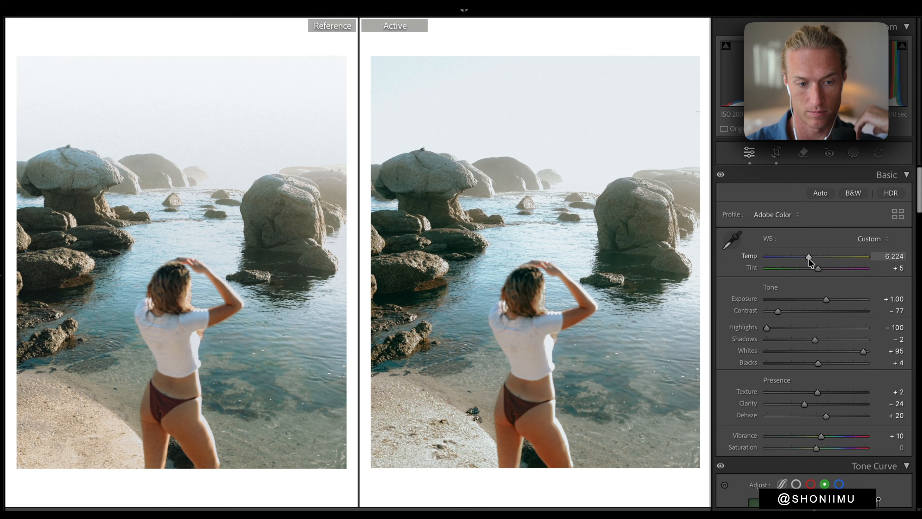
# Step: Review the composite, red and green tone curves against the reference photo
pyautogui.scroll(-6, 835, 326)
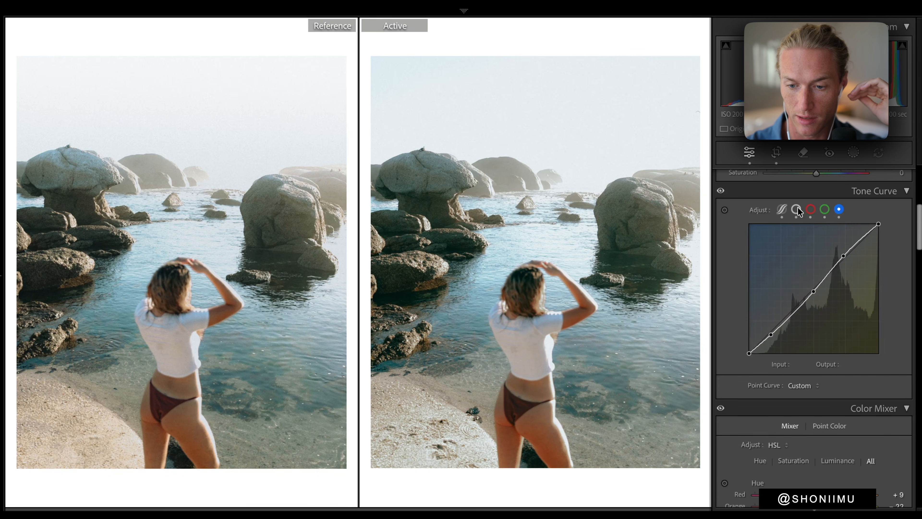
pyautogui.click(797, 210)
pyautogui.click(824, 209)
pyautogui.click(811, 209)
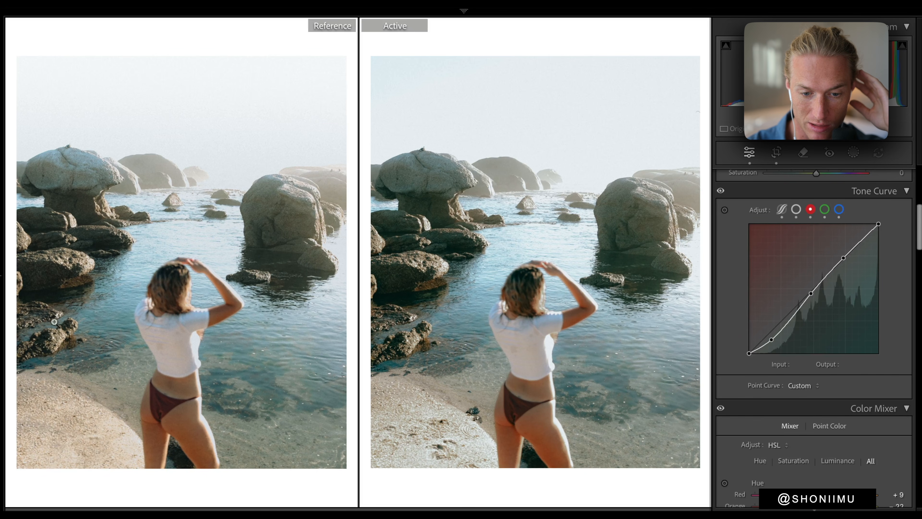
pyautogui.click(825, 209)
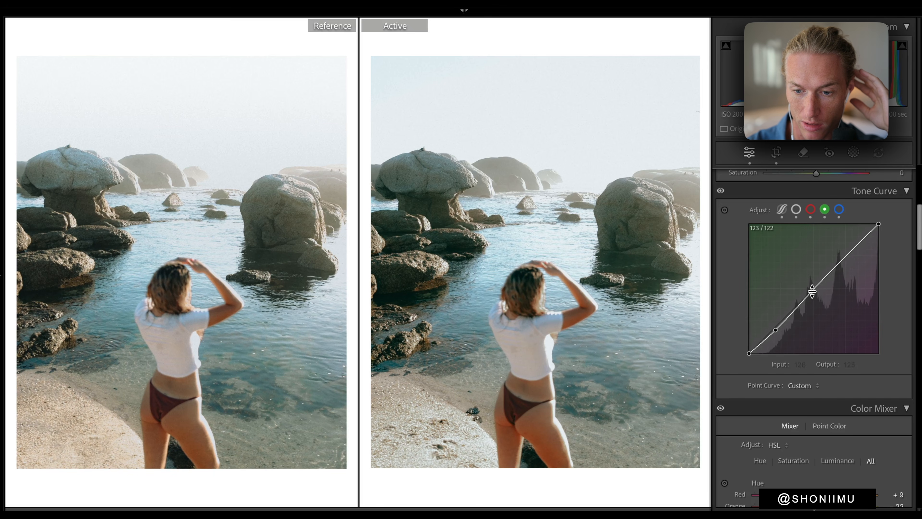
# Step: Try the blue tone curve's shadow point at 59/33 and undo the change
pyautogui.click(838, 210)
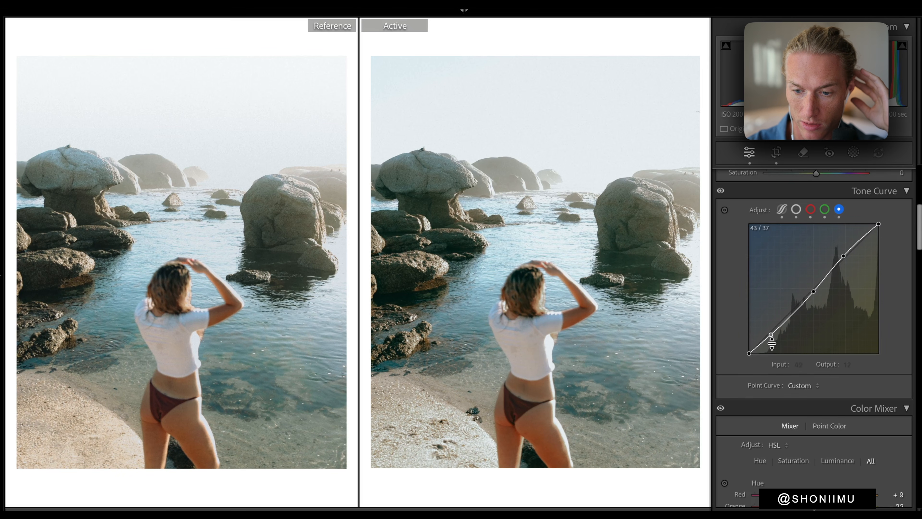
pyautogui.moveTo(772, 341)
pyautogui.mouseDown()
pyautogui.moveTo(779, 345)
pyautogui.moveTo(779, 337)
pyautogui.mouseUp()
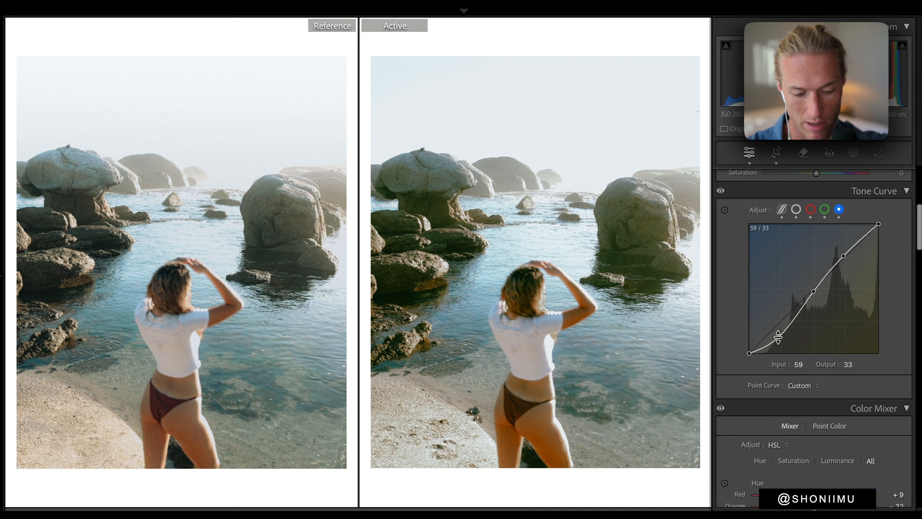
pyautogui.hotkey('ctrl', 'z')
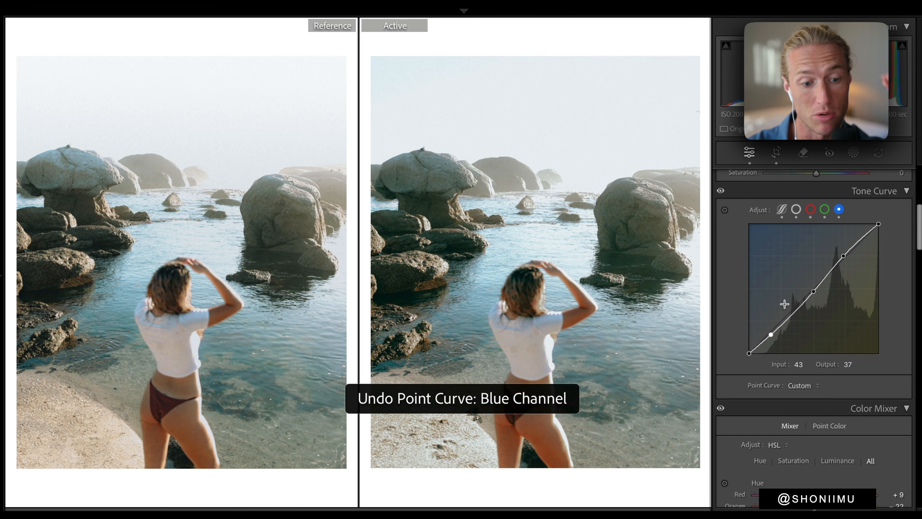
# Step: Set the blue tone curve's highlight point to 186/186, shadow point to 46/38 and midpoint to 124/120
pyautogui.moveTo(844, 256); pyautogui.dragTo(844, 258)
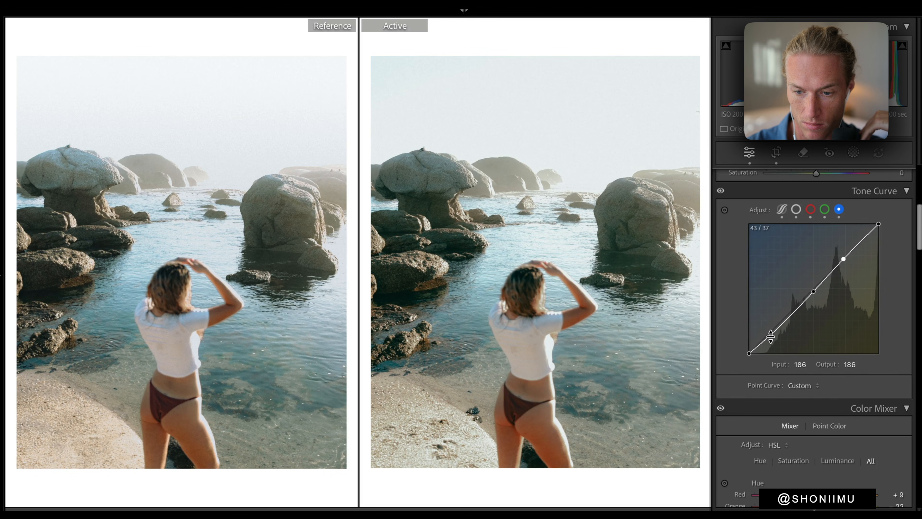
pyautogui.click(771, 334)
pyautogui.moveTo(771, 334); pyautogui.dragTo(772, 334)
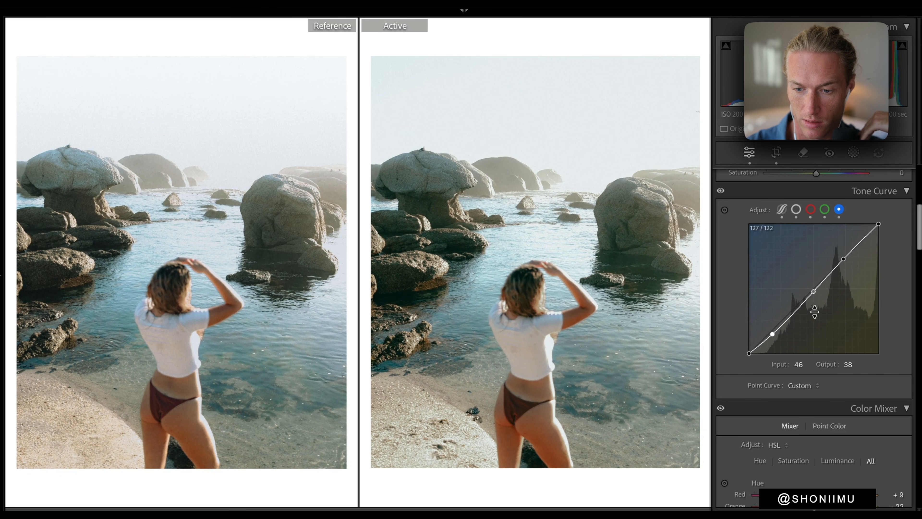
pyautogui.moveTo(814, 291); pyautogui.dragTo(811, 291)
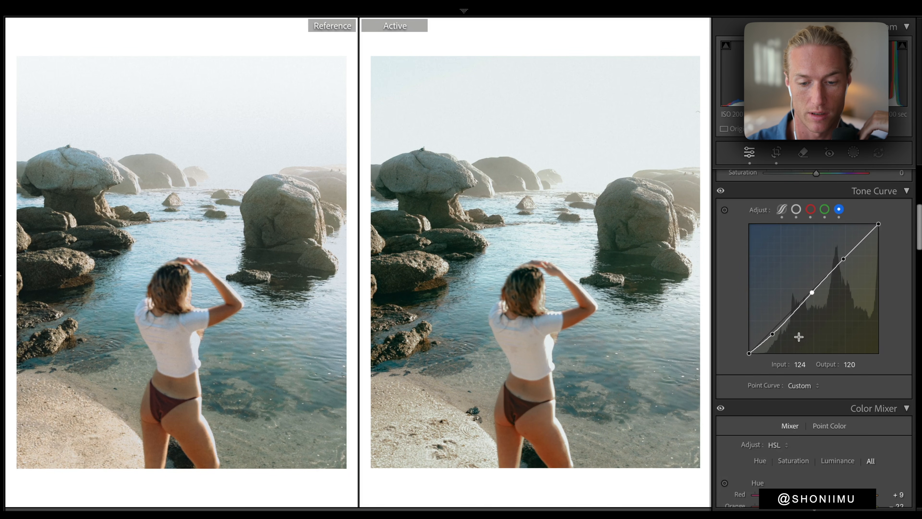
# Step: Set the orange saturation to -19 in the color mixer
pyautogui.scroll(-5, 817, 335)
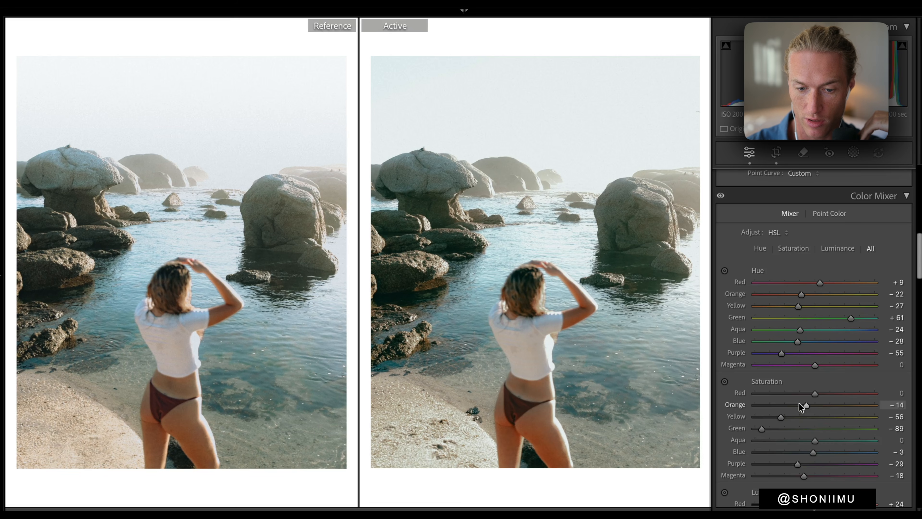
pyautogui.moveTo(807, 407); pyautogui.dragTo(803, 407)
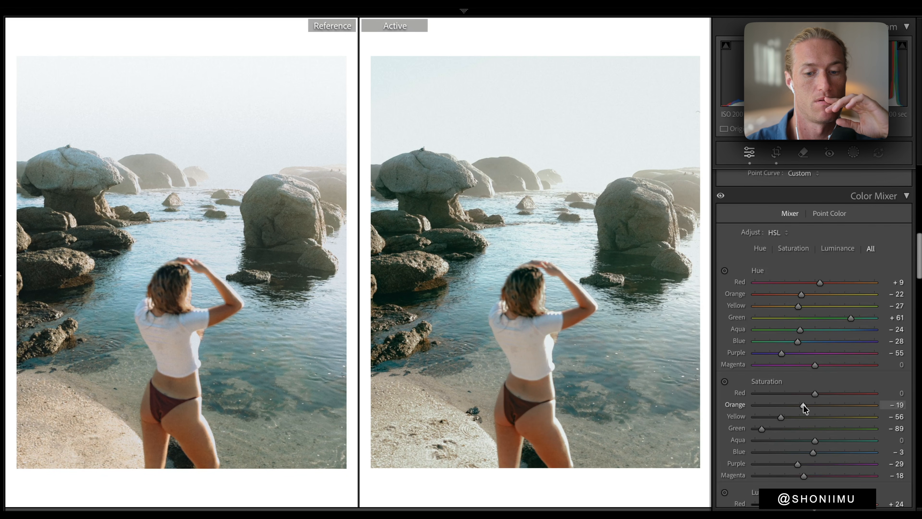
# Step: Mask the woman with an automatic subject selection and set the mask's exposure to 0.11 and contrast to 15
pyautogui.click(853, 152)
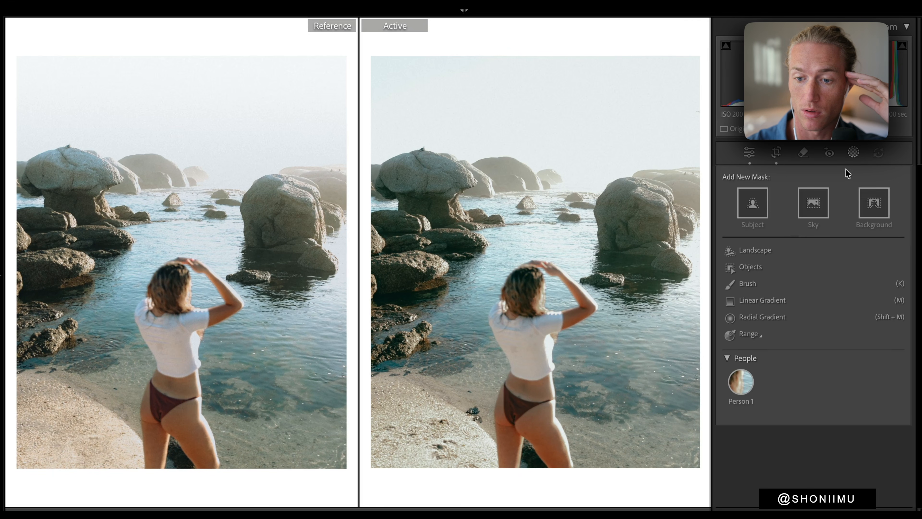
pyautogui.click(758, 203)
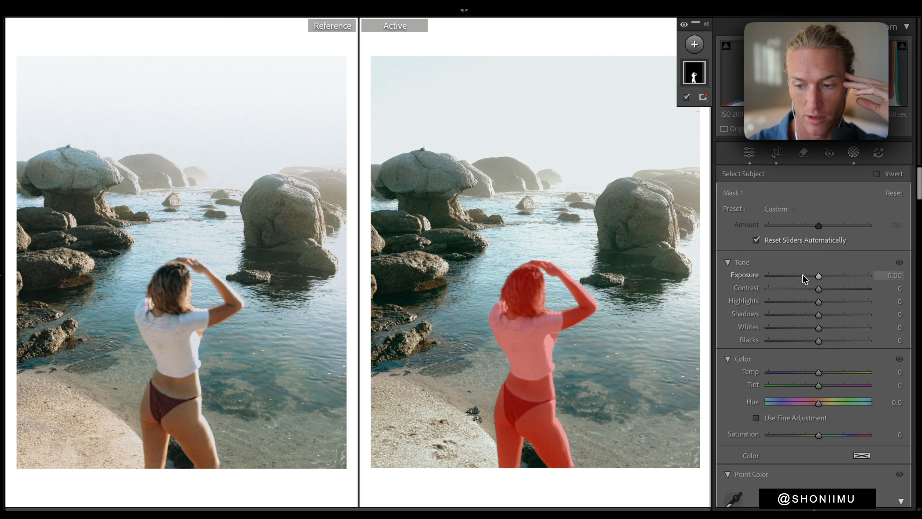
pyautogui.moveTo(818, 275); pyautogui.dragTo(826, 288)
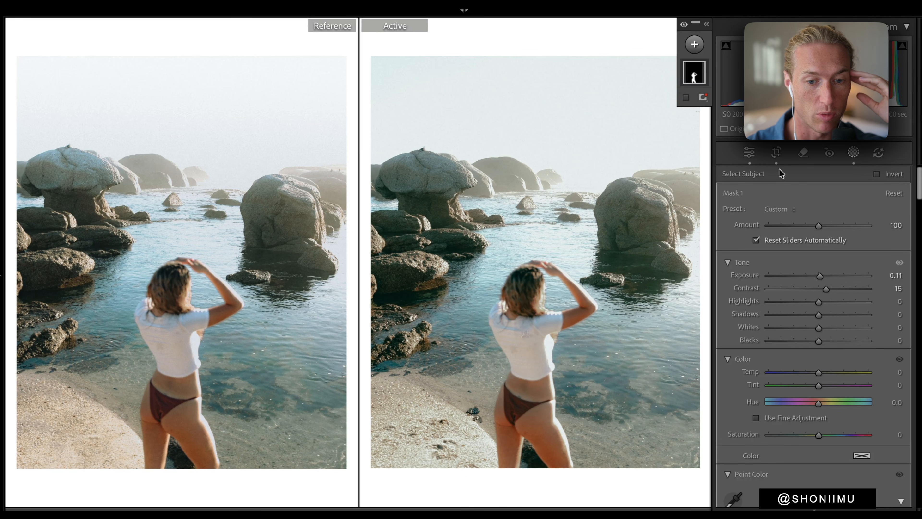
pyautogui.click(854, 153)
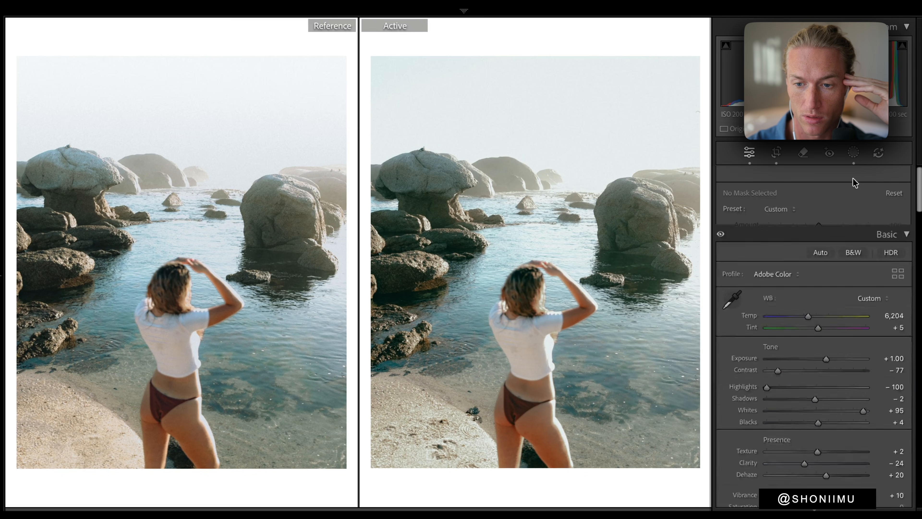
# Step: Add a linear gradient mask fading down from the sky over the distant boulders, with exposure 0.51 and whites 10
pyautogui.click(856, 155)
pyautogui.click(693, 44)
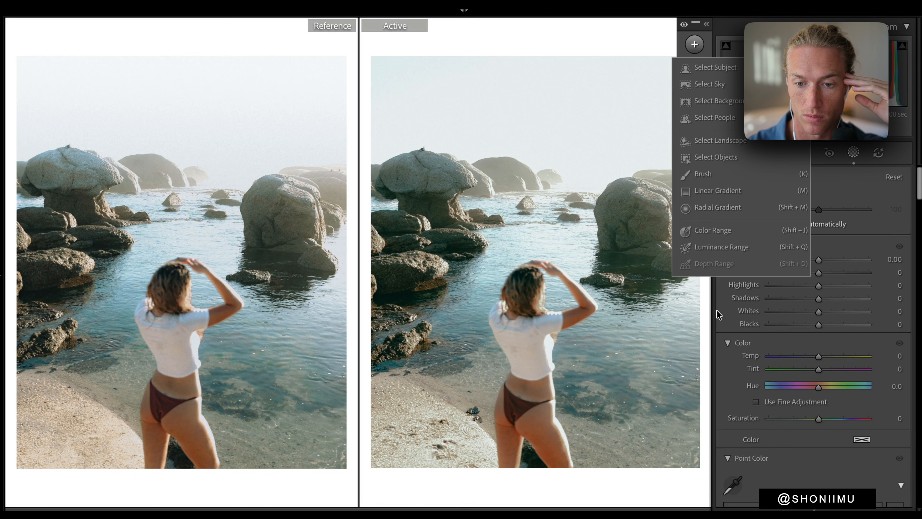
pyautogui.click(713, 201)
pyautogui.moveTo(583, 77); pyautogui.dragTo(582, 183)
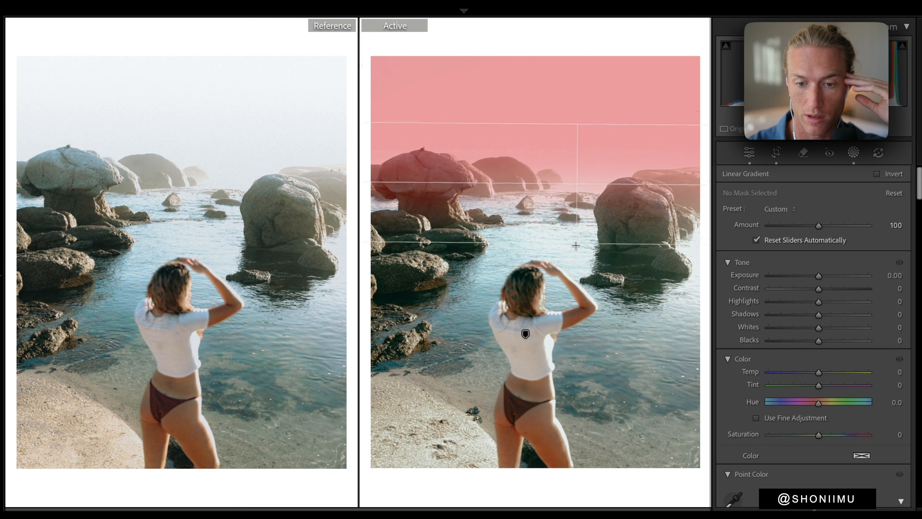
pyautogui.moveTo(817, 276); pyautogui.dragTo(822, 280)
pyautogui.moveTo(824, 326); pyautogui.dragTo(822, 325)
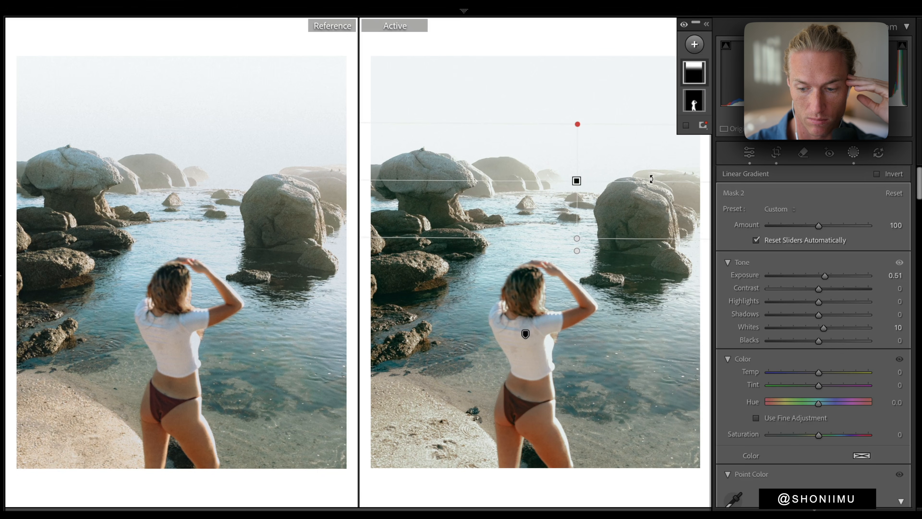
# Step: Add a brush mask and paint it over the large boulders, the distant boulders and the woman's hair
pyautogui.click(695, 44)
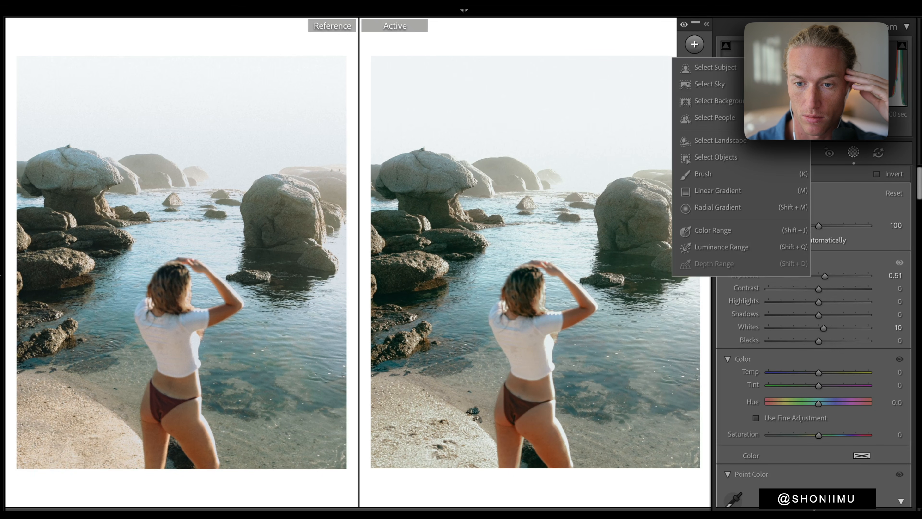
pyautogui.click(709, 176)
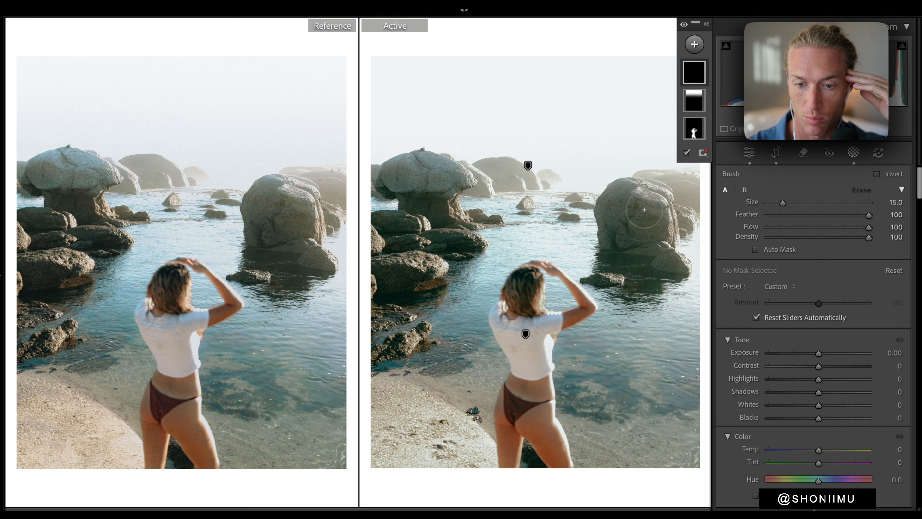
pyautogui.moveTo(635, 204)
pyautogui.mouseDown()
pyautogui.moveTo(653, 197)
pyautogui.moveTo(662, 219)
pyautogui.mouseUp()
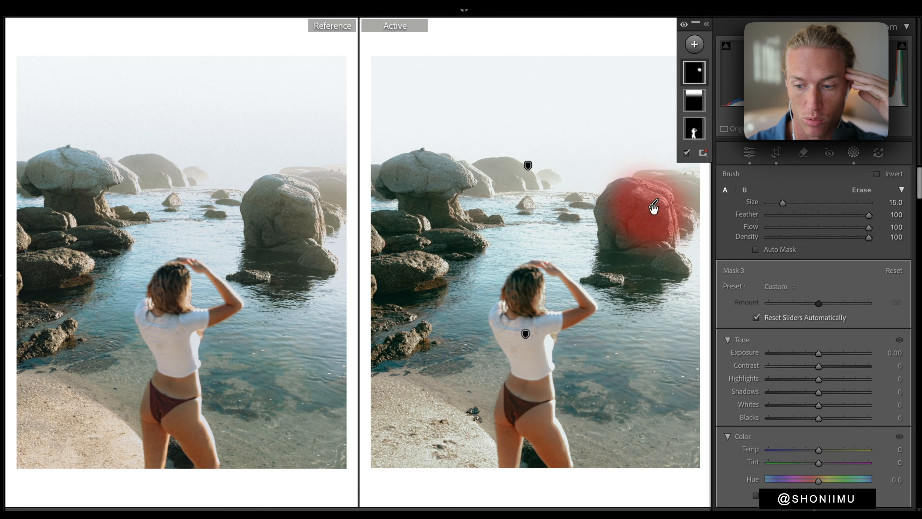
pyautogui.moveTo(441, 187)
pyautogui.mouseDown()
pyautogui.moveTo(406, 163)
pyautogui.moveTo(454, 168)
pyautogui.moveTo(465, 197)
pyautogui.mouseUp()
pyautogui.moveTo(547, 170); pyautogui.dragTo(520, 180)
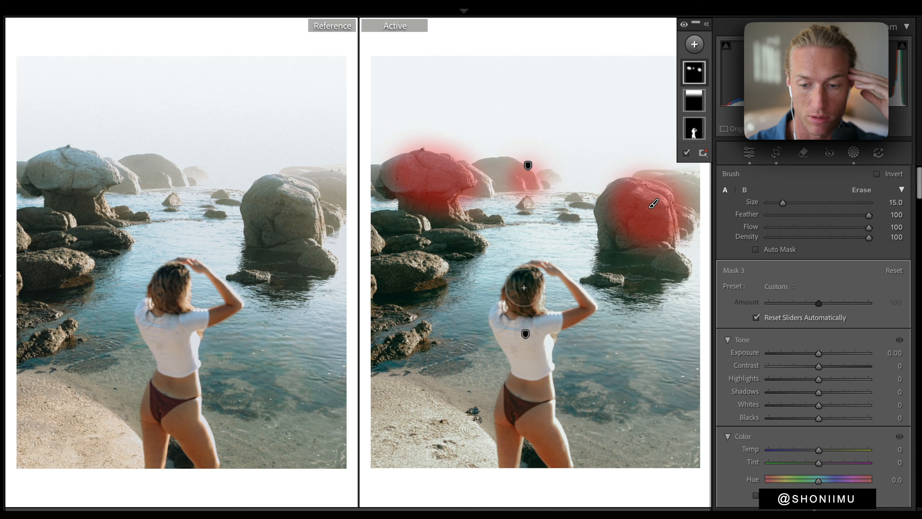
pyautogui.moveTo(522, 288); pyautogui.dragTo(522, 289)
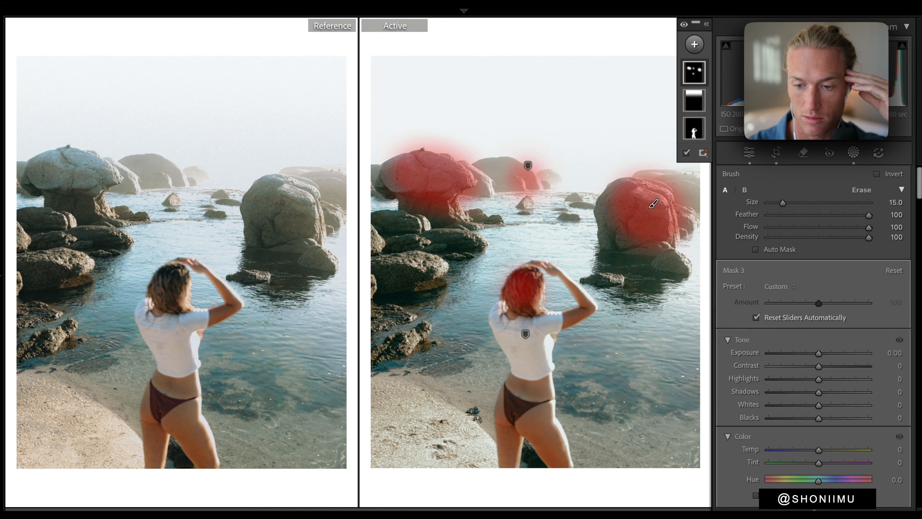
# Step: Set the brush mask's exposure to 0.16 and contrast to 15, and finish masking
pyautogui.click(821, 353)
pyautogui.moveTo(823, 354); pyautogui.dragTo(821, 354)
pyautogui.moveTo(819, 366); pyautogui.dragTo(826, 366)
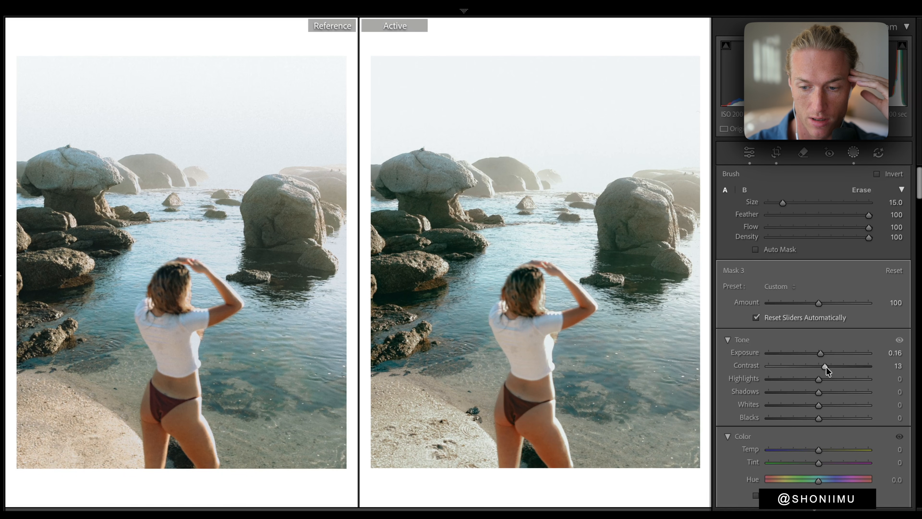
pyautogui.moveTo(827, 367); pyautogui.dragTo(827, 367)
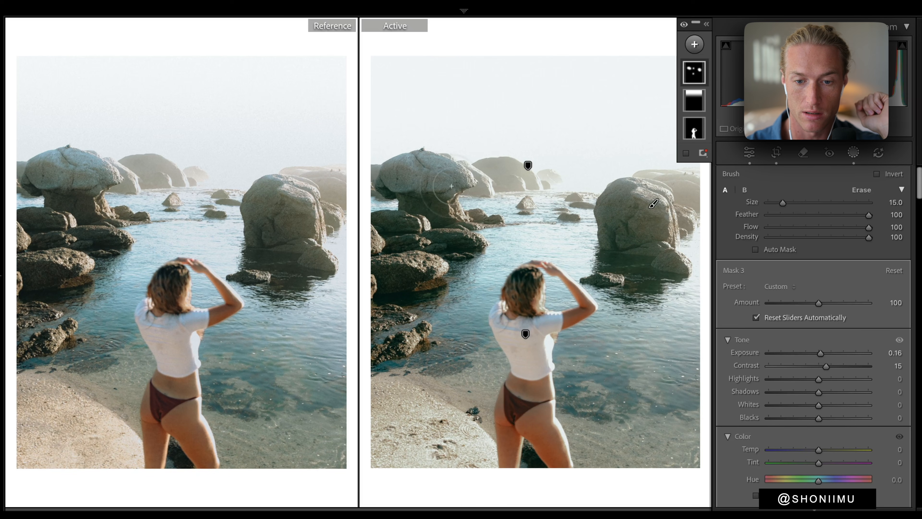
pyautogui.click(853, 152)
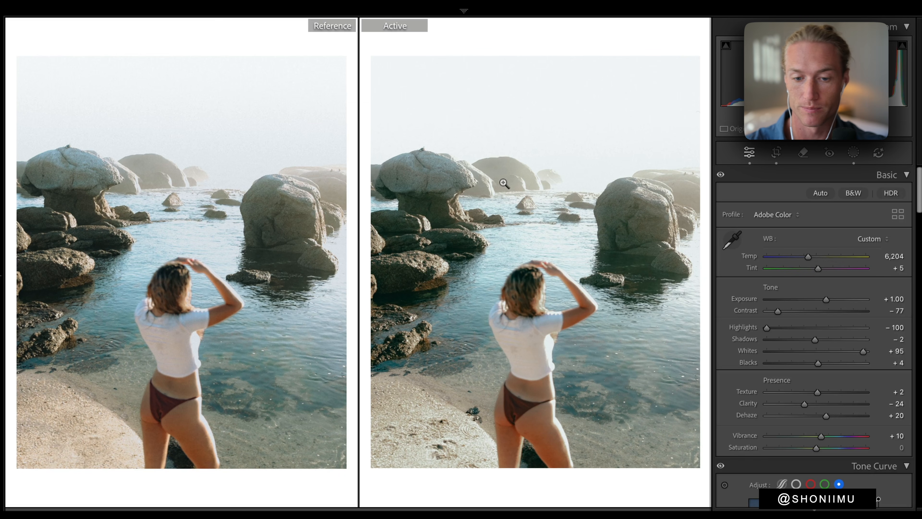
# Step: Compare the edited photo with the unedited version and return to the edit
pyautogui.press('Right')
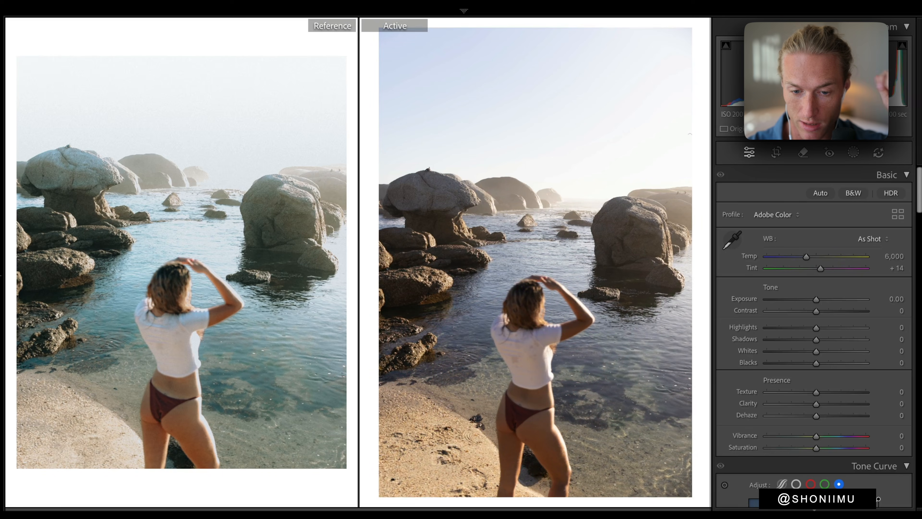
pyautogui.hotkey('ctrl', 'z')
pyautogui.hotkey('ctrl', 'z')
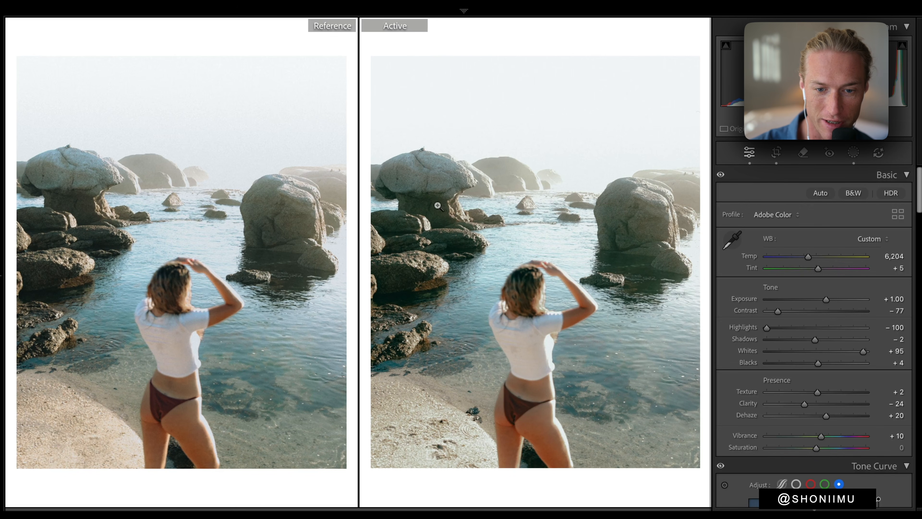
# Step: Compare the boulder shadows with the reference and set the green tone curve's shadow point to 58/46
pyautogui.click(101, 250)
pyautogui.moveTo(92, 261); pyautogui.dragTo(216, 264)
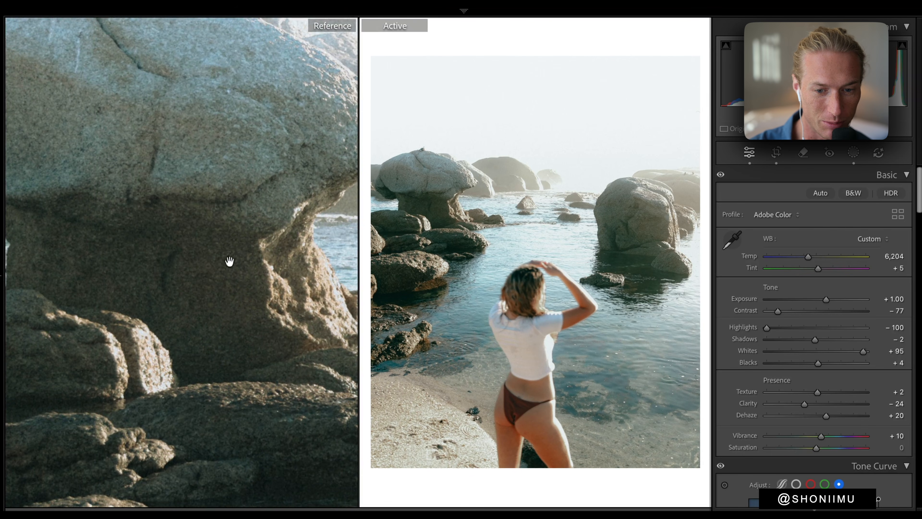
pyautogui.click(460, 234)
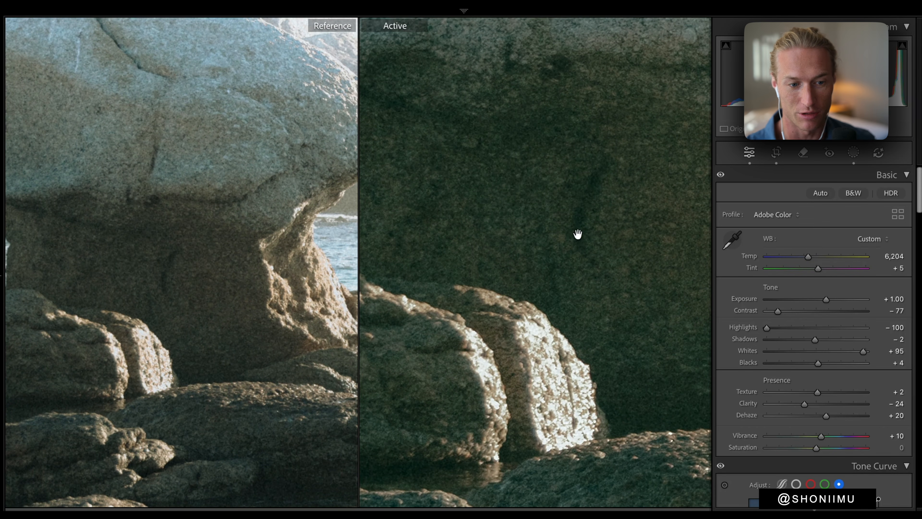
pyautogui.moveTo(63, 266); pyautogui.dragTo(105, 145)
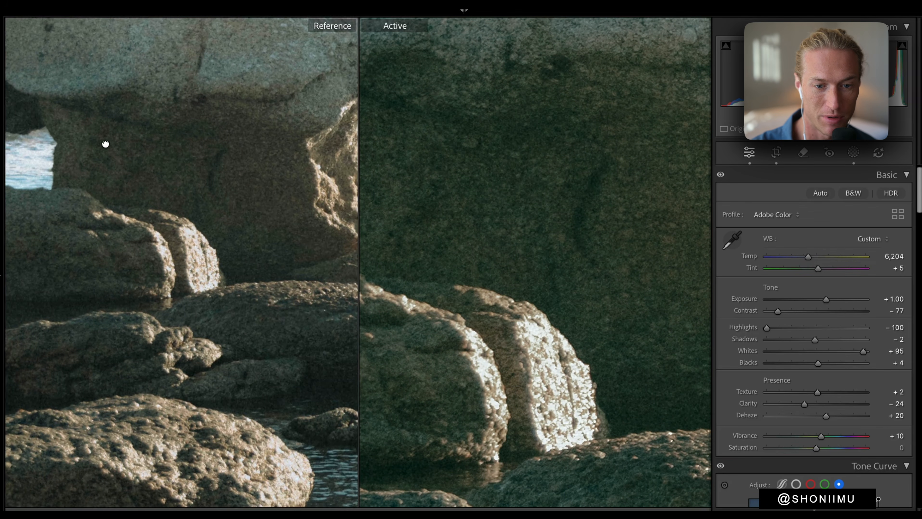
pyautogui.scroll(-10, 727, 276)
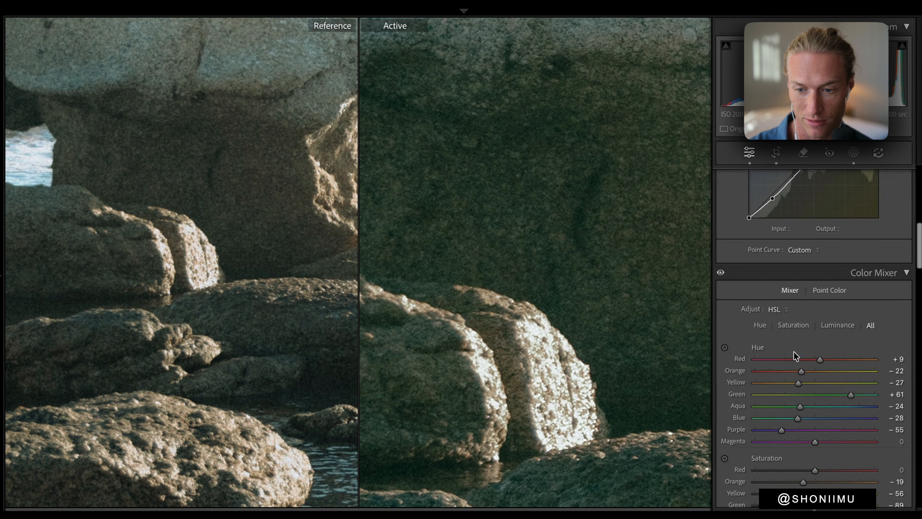
pyautogui.scroll(3, 764, 341)
pyautogui.click(827, 181)
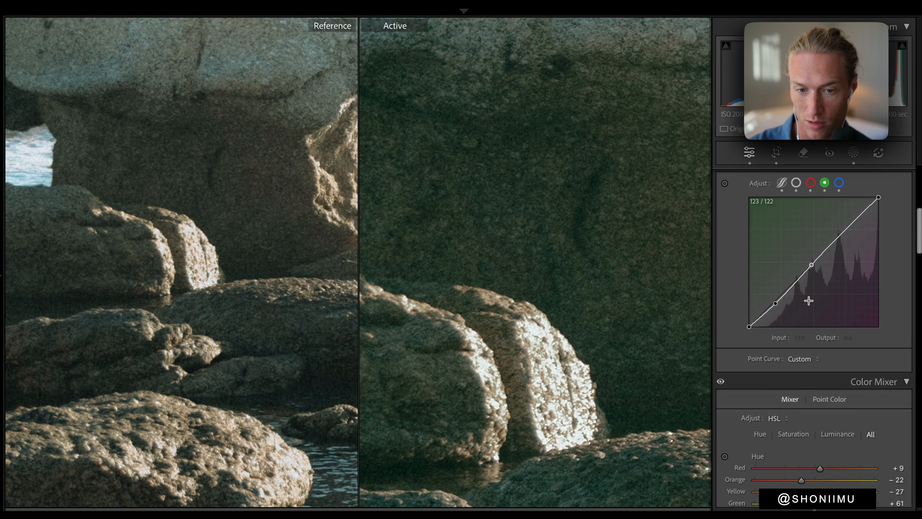
pyautogui.moveTo(776, 302); pyautogui.dragTo(778, 305)
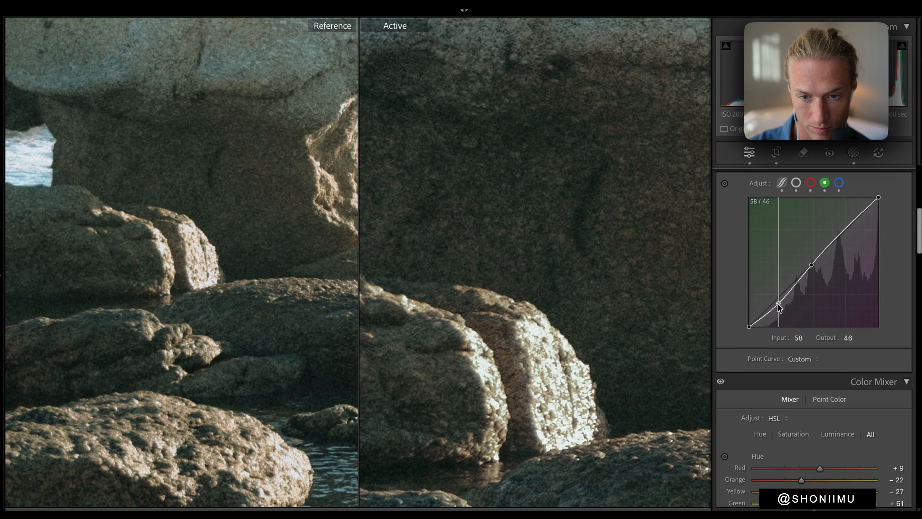
pyautogui.click(502, 179)
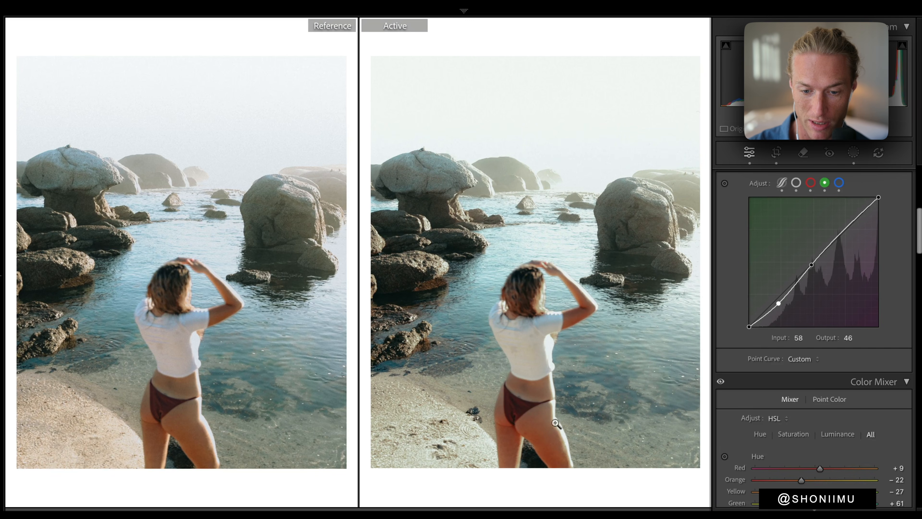
# Step: Try the red hue at +100 and the yellow hue at +100 in the color mixer, undoing each change
pyautogui.scroll(-10, 783, 321)
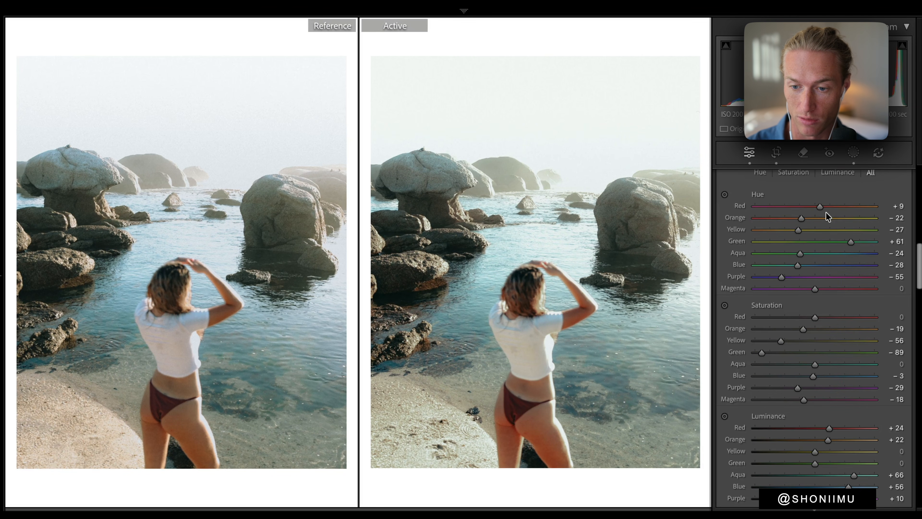
pyautogui.moveTo(820, 207); pyautogui.dragTo(880, 217)
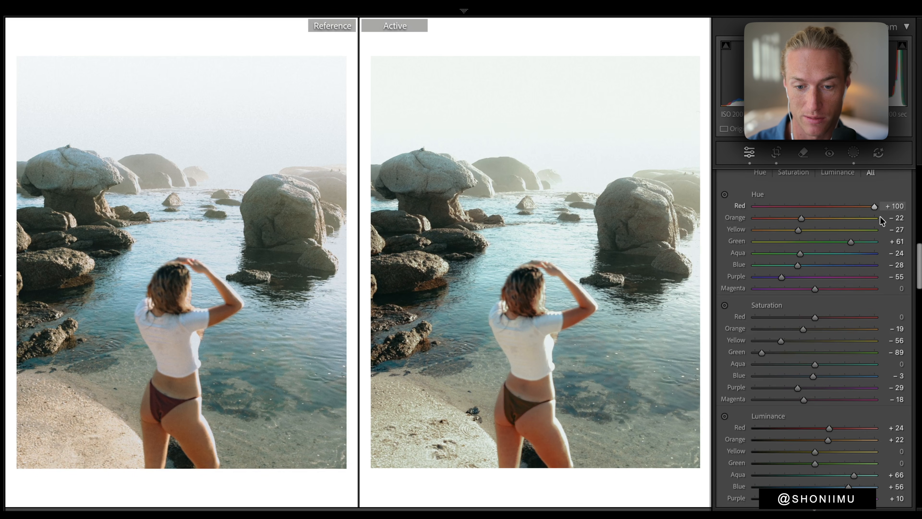
pyautogui.hotkey('ctrl', 'z')
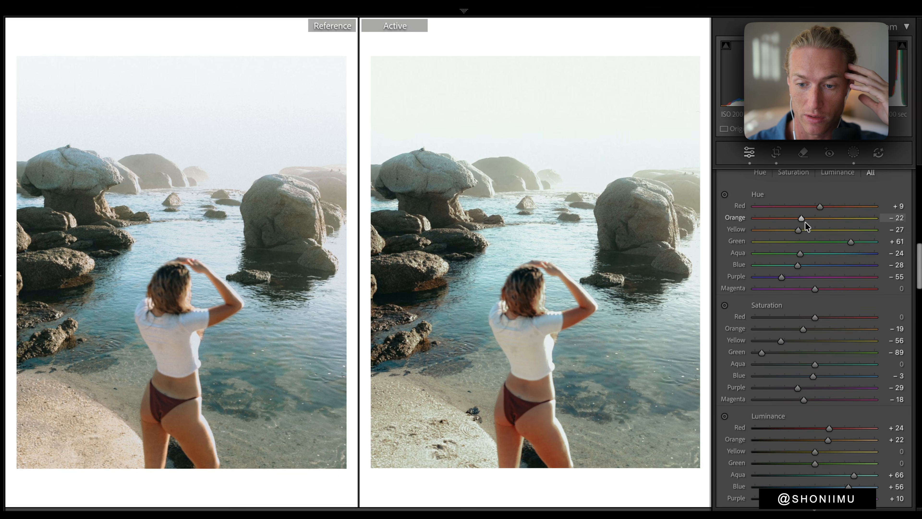
pyautogui.moveTo(798, 229); pyautogui.dragTo(814, 231)
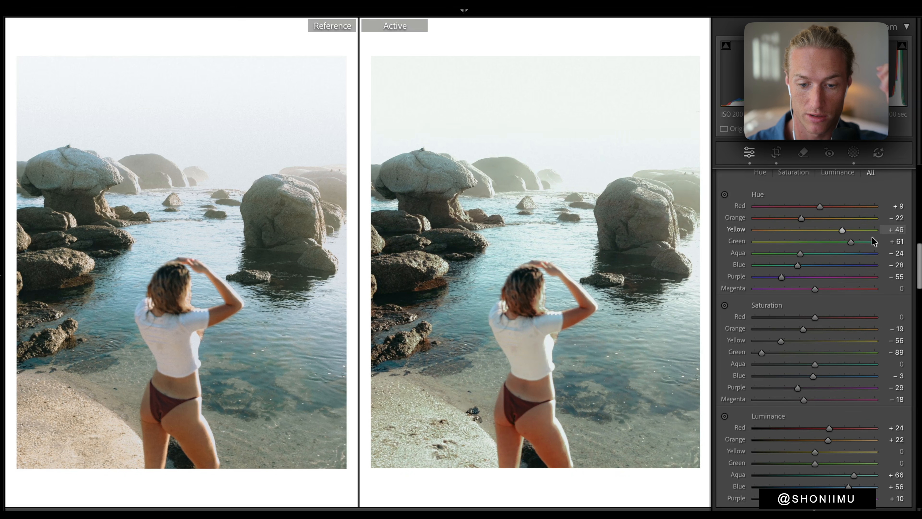
pyautogui.hotkey('ctrl', 'z')
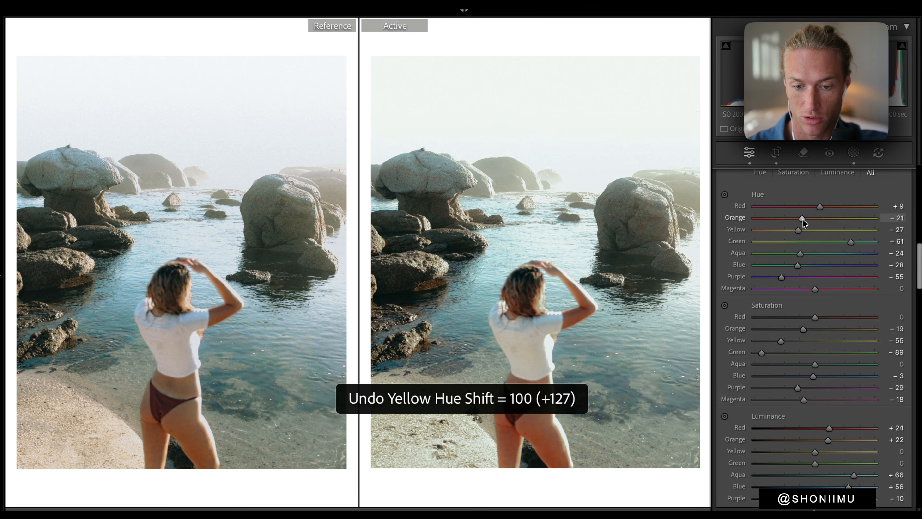
# Step: Try the orange hue at -19 and the red hue at +5, and undo the hue changes
pyautogui.moveTo(807, 219); pyautogui.dragTo(817, 207)
pyautogui.hotkey('ctrl', 'z')
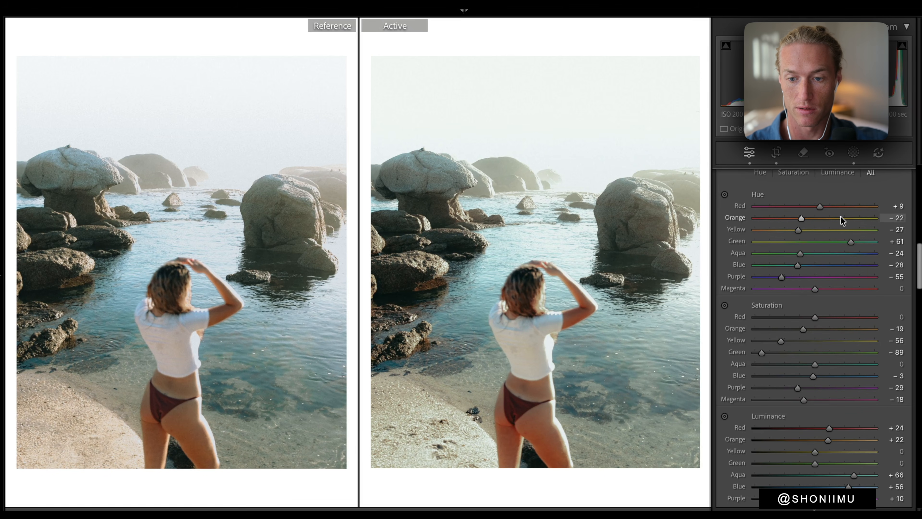
pyautogui.hotkey('ctrl', 'z')
pyautogui.hotkey('ctrl', 'z')
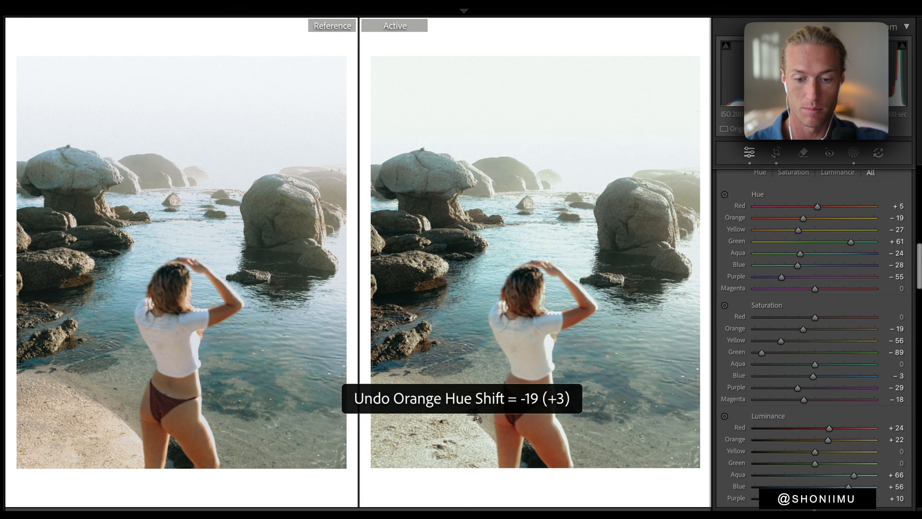